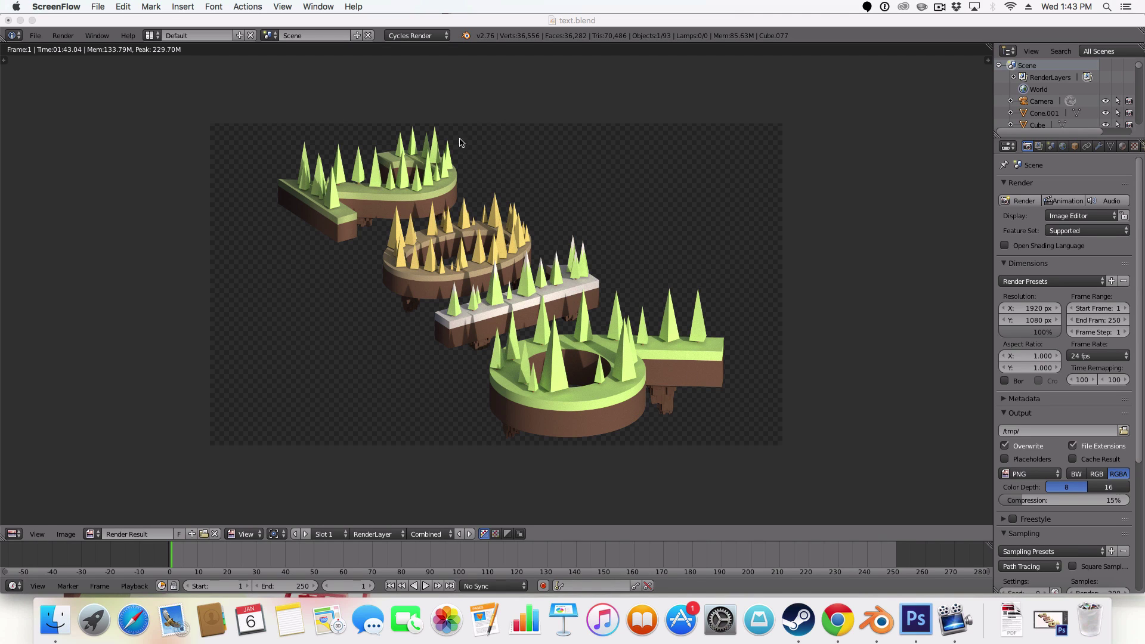
Zoom in and out on the Render Result to inspect the floating-island 2016 render
{"action": "scroll", "coordinate": [451, 302], "scroll_direction": "up", "scroll_amount": 2}
{"action": "scroll", "coordinate": [453, 304], "scroll_direction": "down", "scroll_amount": 6}
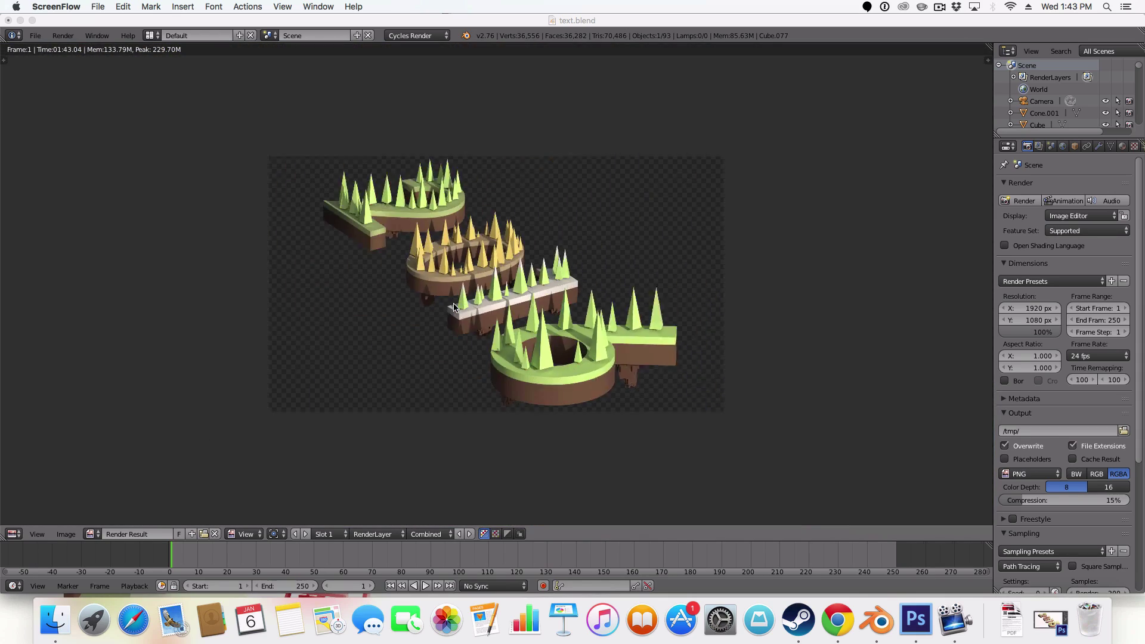
{"action": "scroll", "coordinate": [455, 308], "scroll_direction": "up", "scroll_amount": 5}
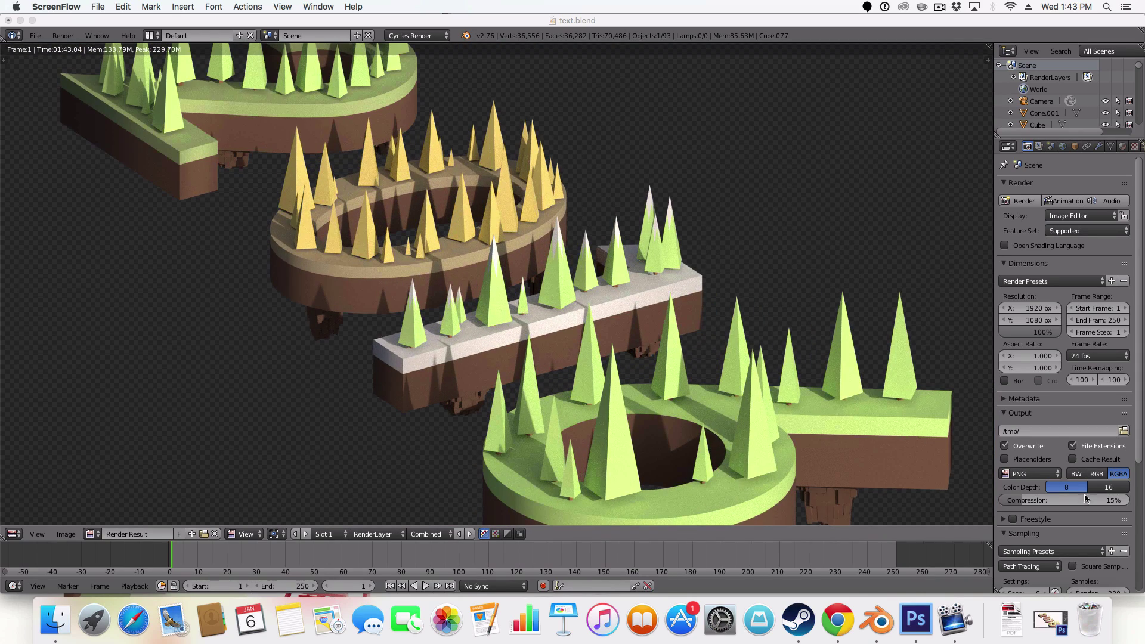
Bring up 2016.png in Photoshop and zoom the canvas to 63% to see the whole image
{"action": "left_click", "coordinate": [929, 626]}
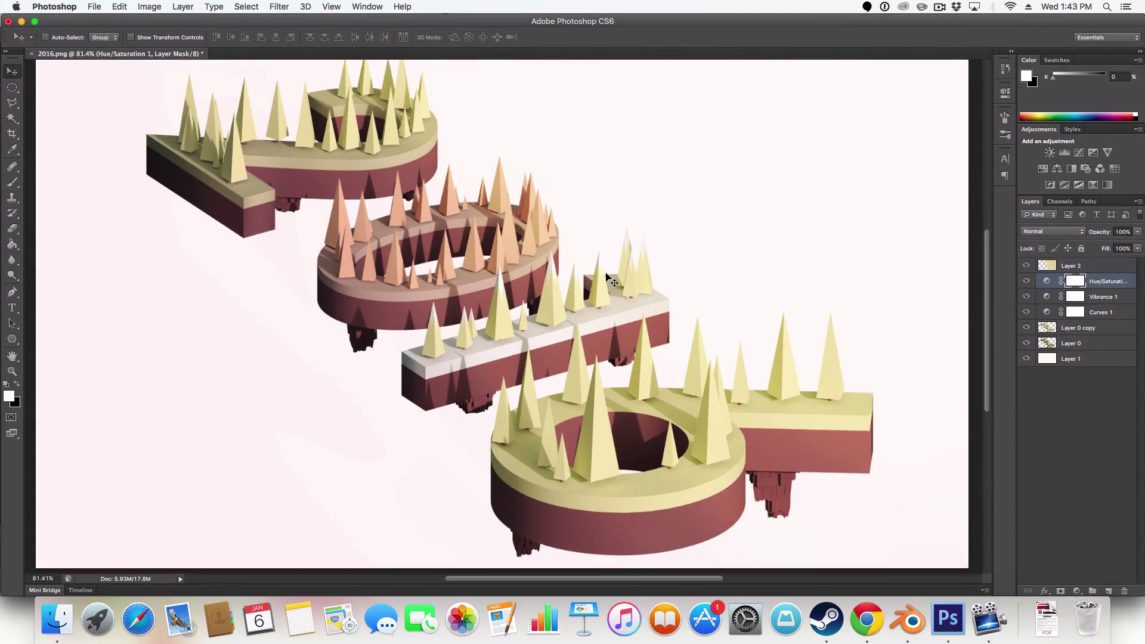
{"action": "key", "text": "alt"}
{"action": "scroll", "coordinate": [606, 277], "scroll_direction": "down", "scroll_amount": 5, "text": "alt"}
{"action": "scroll", "coordinate": [606, 277], "scroll_direction": "up", "scroll_amount": 3, "text": "alt"}
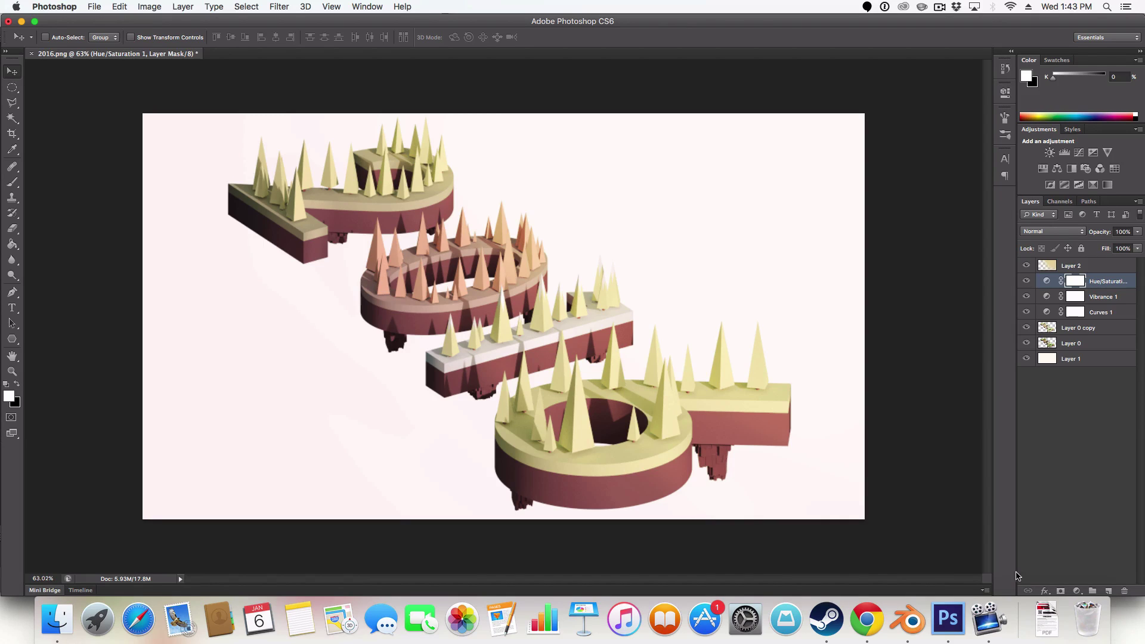
Return to Blender's 3D view on an empty scene layer, orbited near edge-on in perspective
{"action": "left_click", "coordinate": [907, 620]}
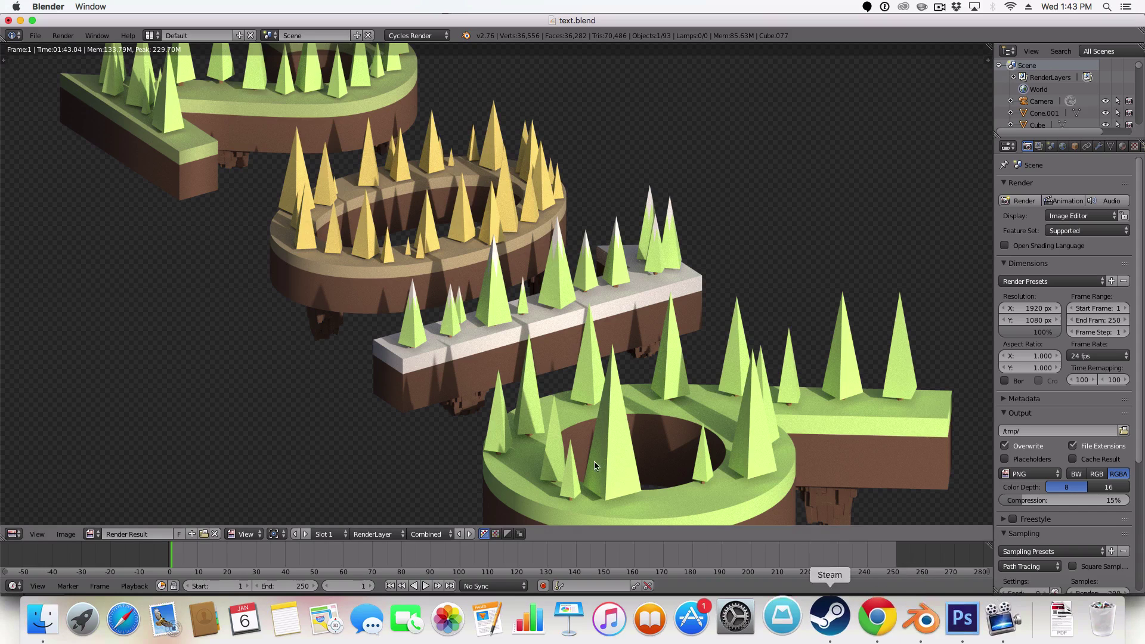
{"action": "scroll", "coordinate": [579, 447], "scroll_direction": "down", "scroll_amount": 4}
{"action": "key", "text": "Escape"}
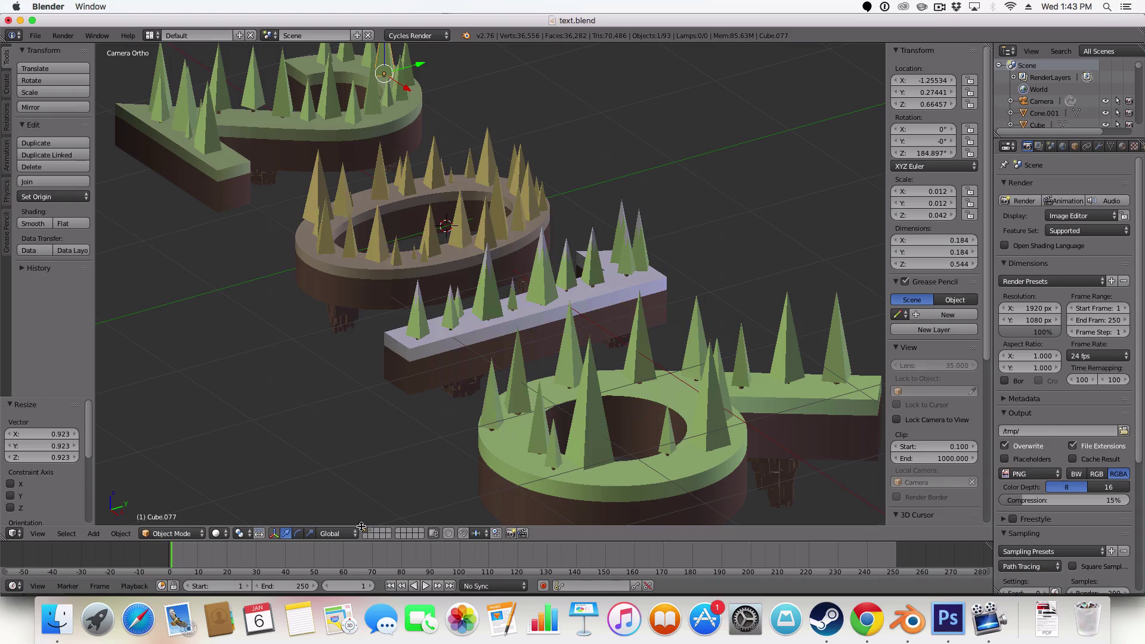
{"action": "left_click", "coordinate": [376, 530]}
{"action": "middle_click_drag", "start_coordinate": [401, 320], "coordinate": [418, 316]}
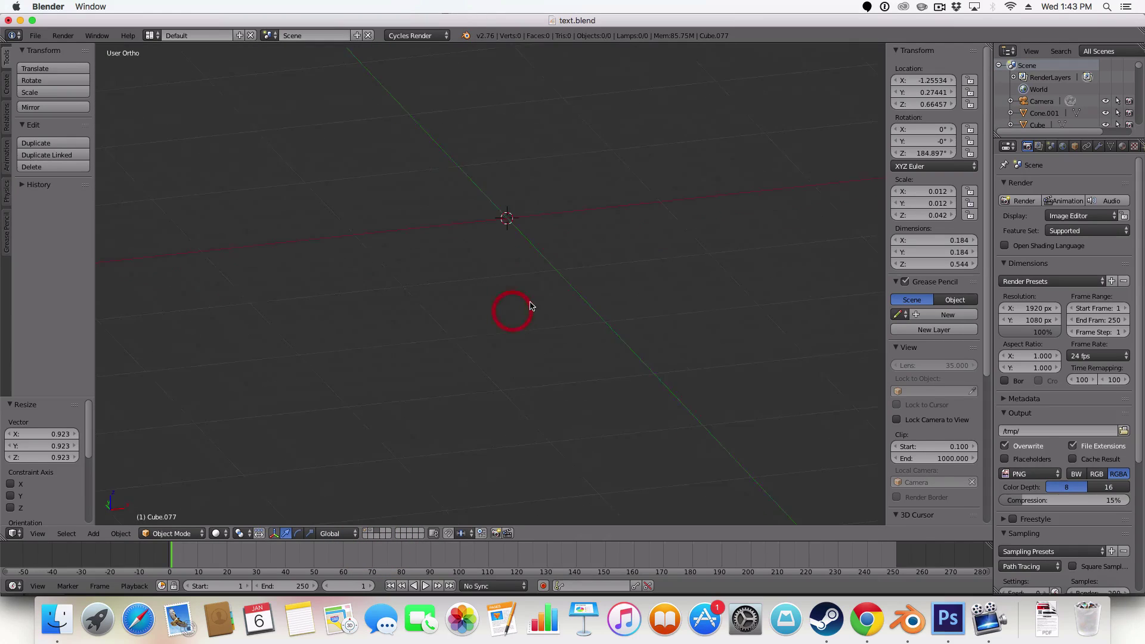
{"action": "middle_click_drag", "start_coordinate": [532, 306], "coordinate": [529, 332]}
{"action": "key", "text": "KP_5"}
Add a text object and replace its placeholder text with 2016
{"action": "key", "text": "shift+a"}
{"action": "mouse_move", "coordinate": [530, 332]}
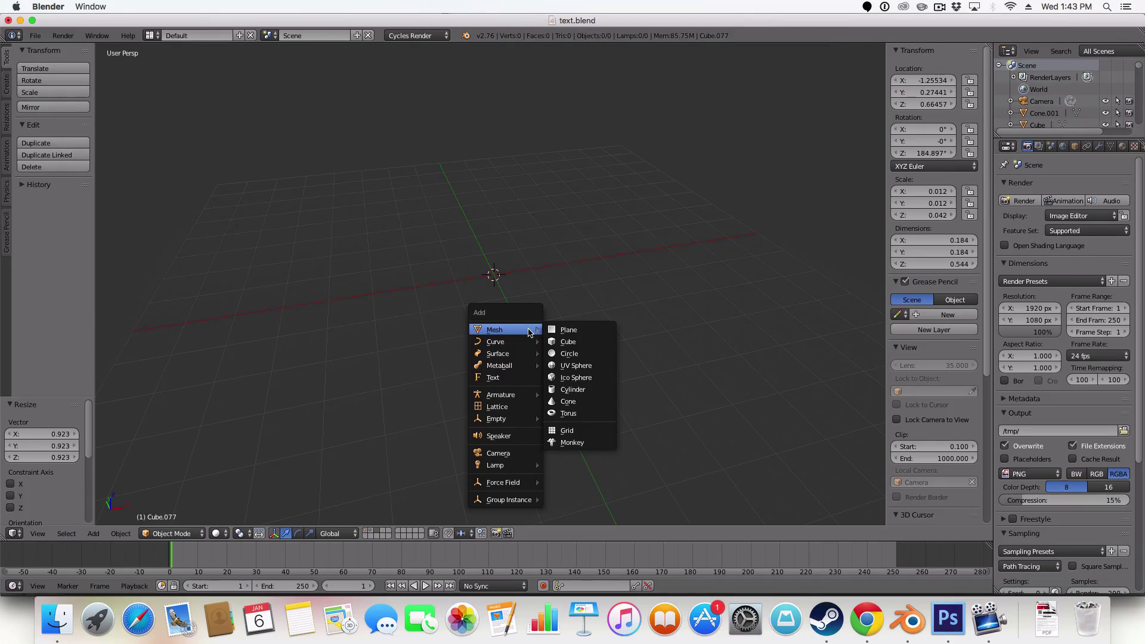
{"action": "left_click", "coordinate": [525, 382]}
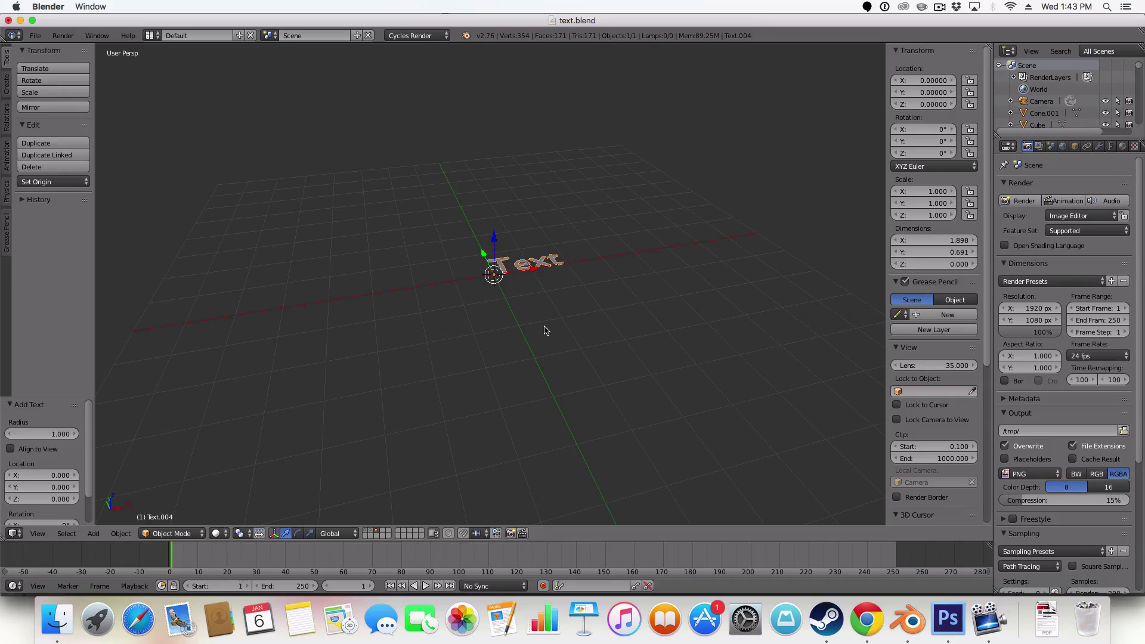
{"action": "key", "text": "Tab"}
{"action": "key", "text": "BackSpace"}
{"action": "type", "text": "2016"}
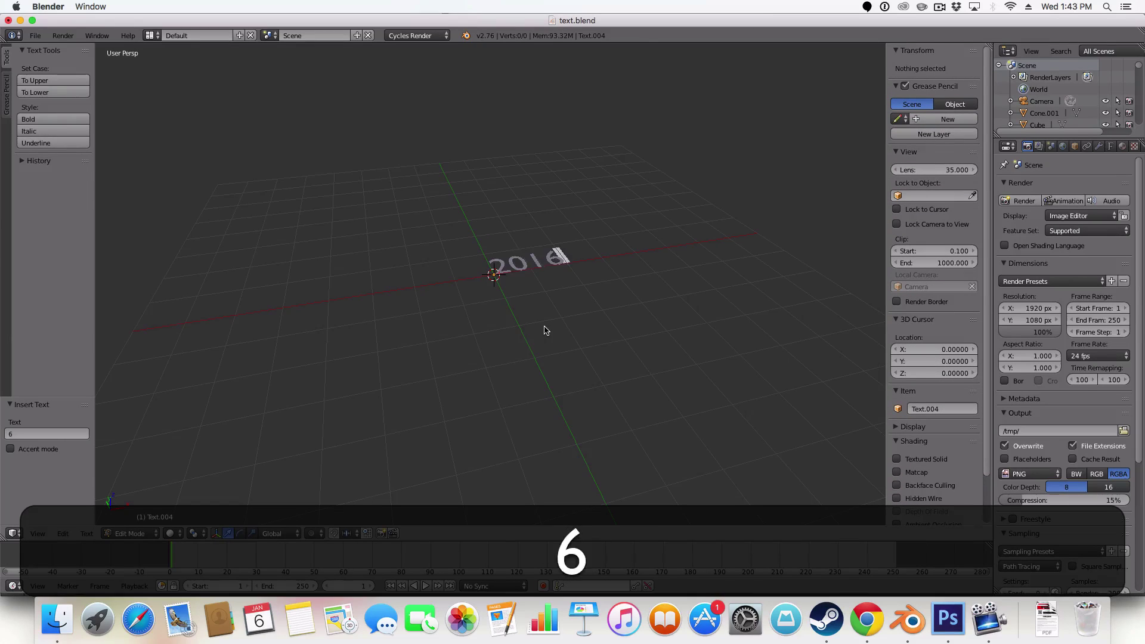
{"action": "key", "text": "Tab"}
Rotate the text 90° around X with rx90, then undo it so it stays flat
{"action": "type", "text": "r"}
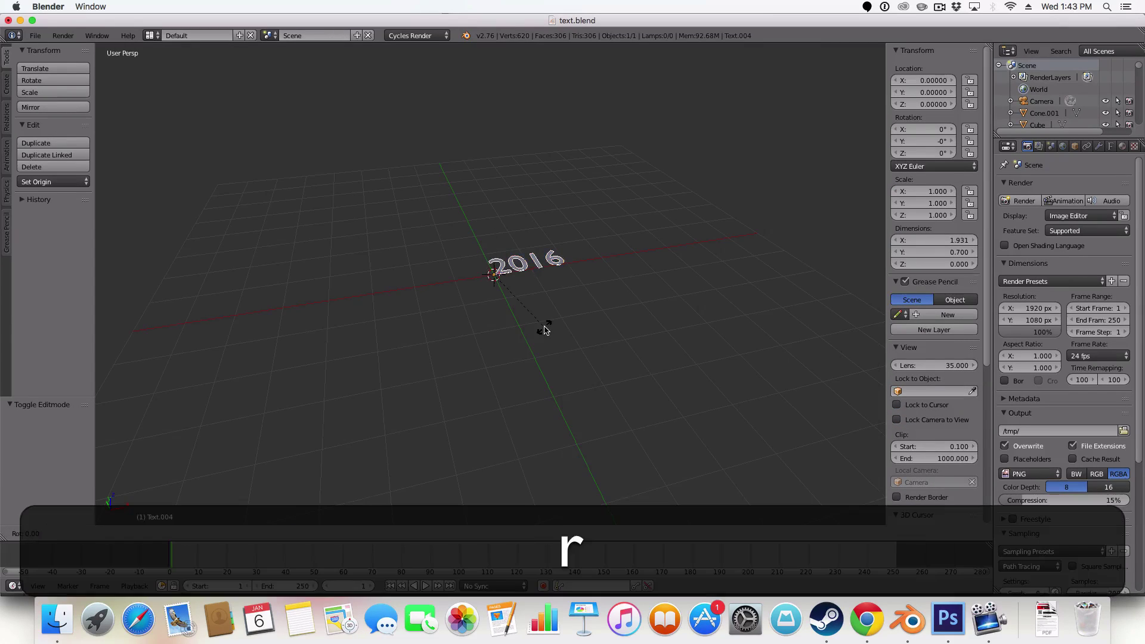
{"action": "type", "text": "x90"}
{"action": "key", "text": "Return"}
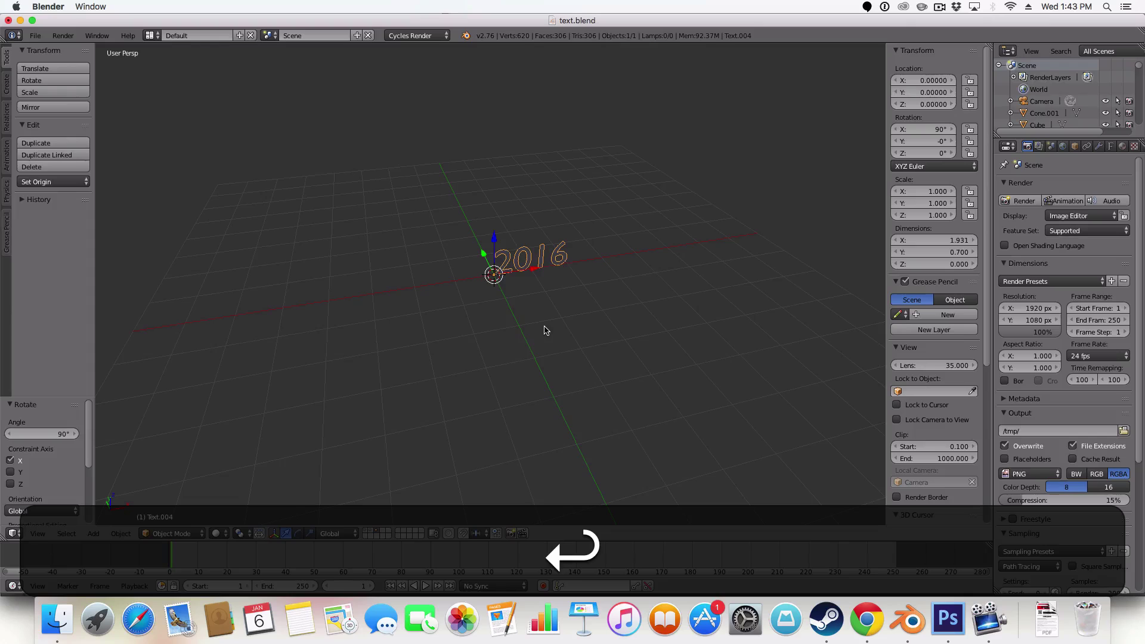
{"action": "key", "text": "super+z"}
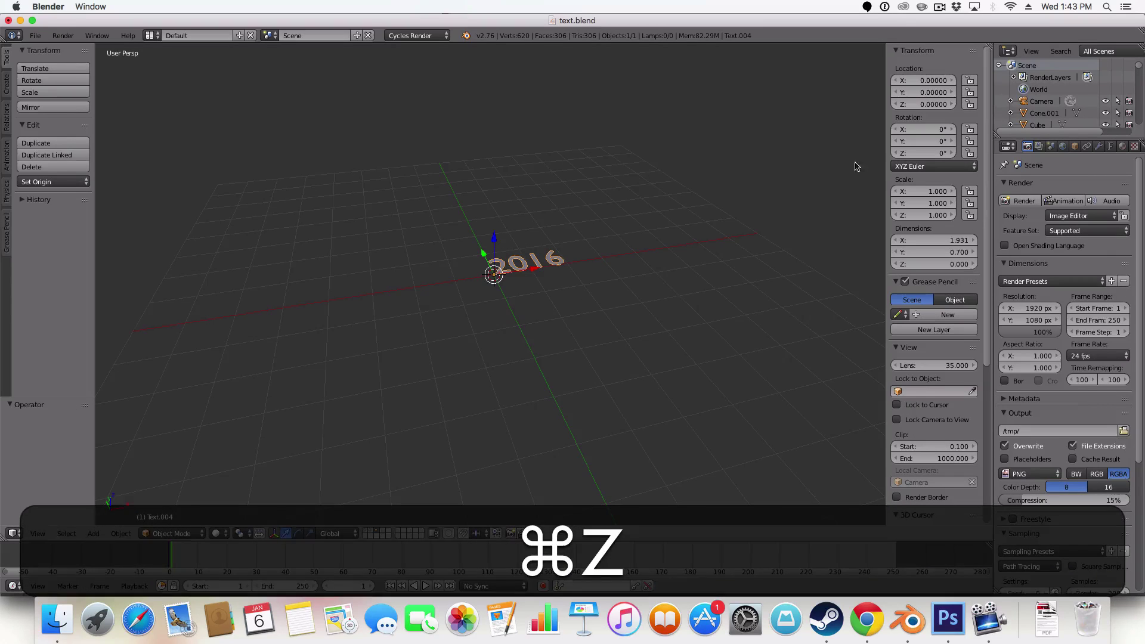
{"action": "middle_click_drag", "start_coordinate": [649, 184], "coordinate": [601, 158]}
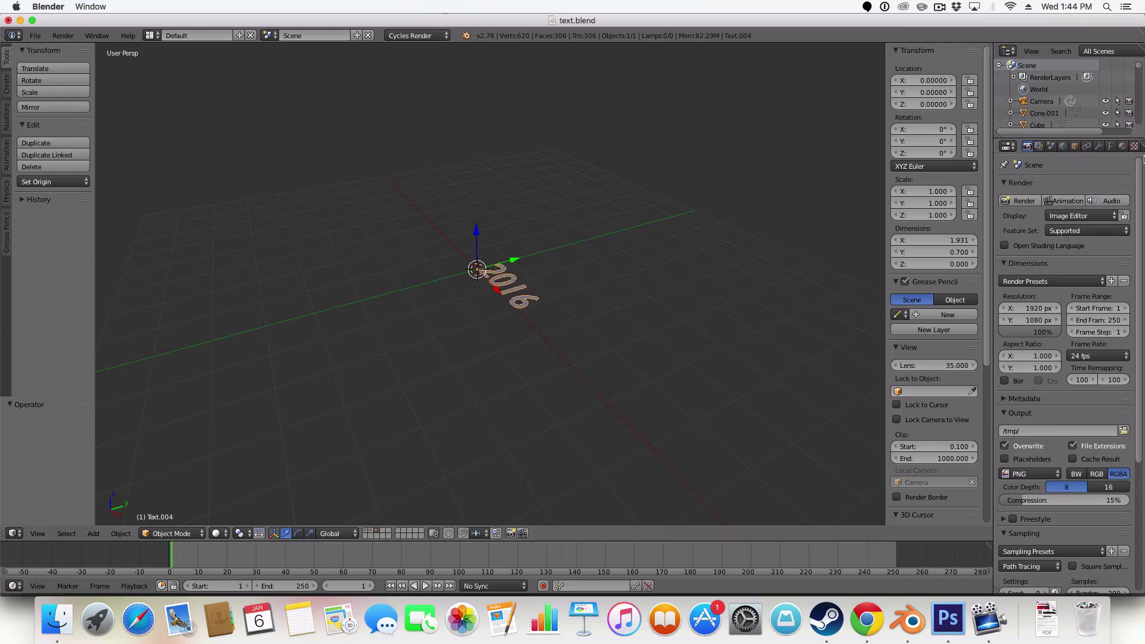
Load Futura.ttc from /Library/Fonts as the 2016 text's regular font
{"action": "left_click", "coordinate": [1111, 146]}
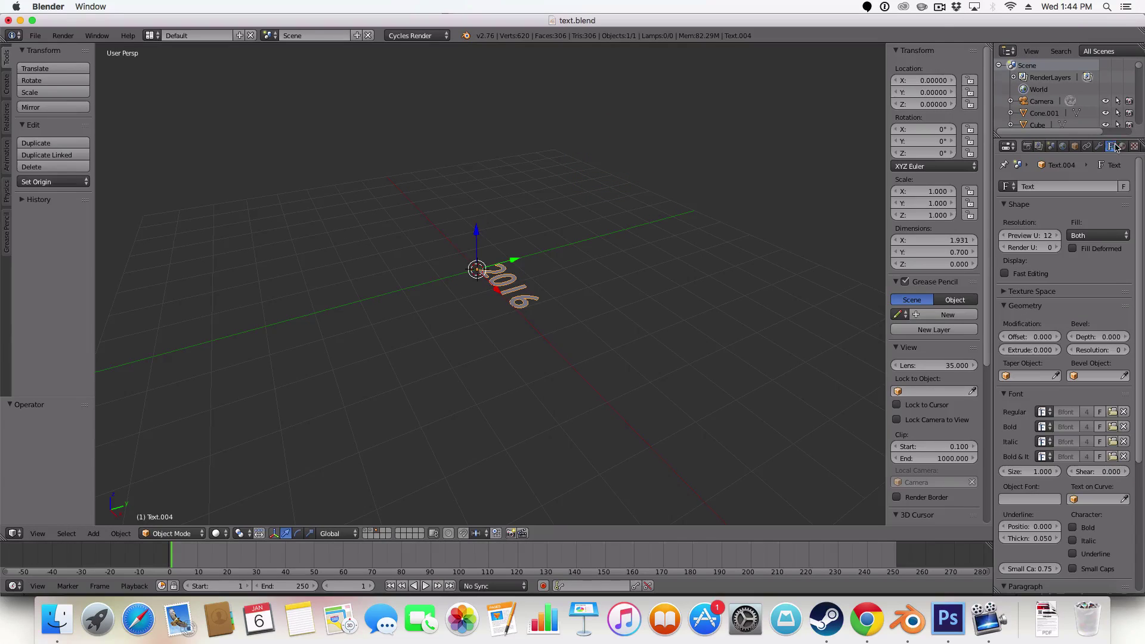
{"action": "left_click", "coordinate": [1113, 412]}
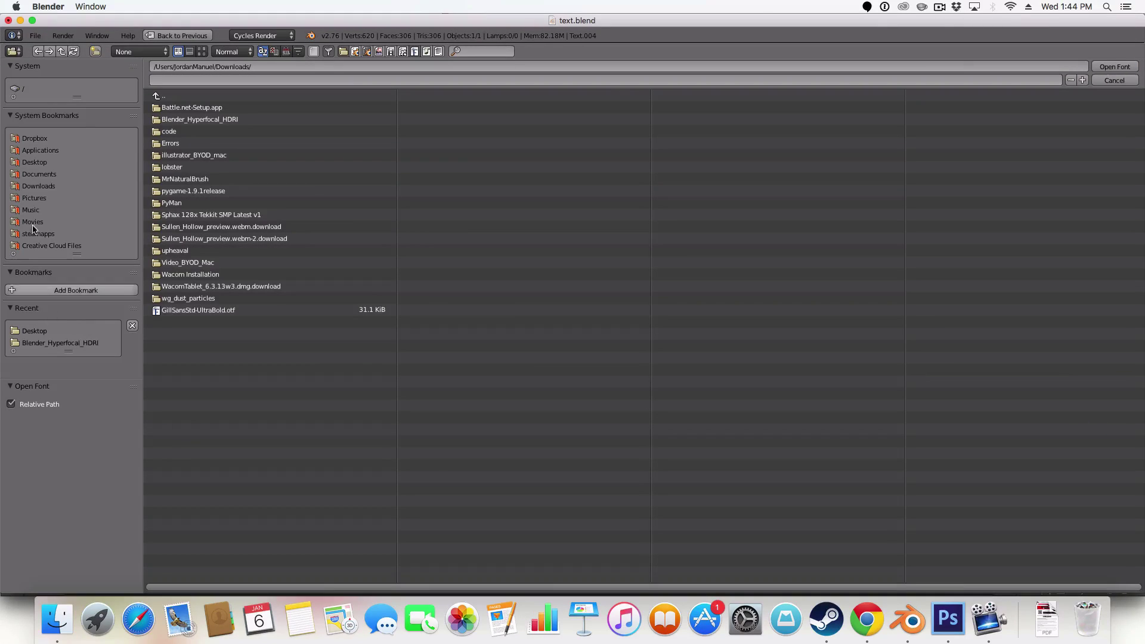
{"action": "left_click", "coordinate": [163, 96]}
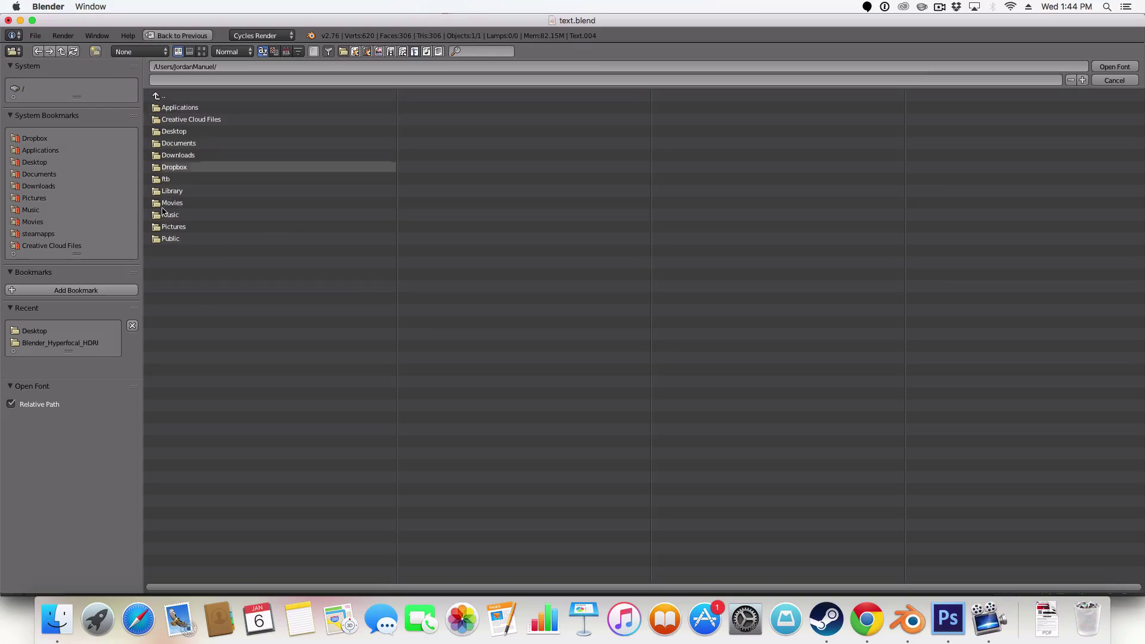
{"action": "left_click", "coordinate": [159, 96]}
{"action": "left_click", "coordinate": [170, 111]}
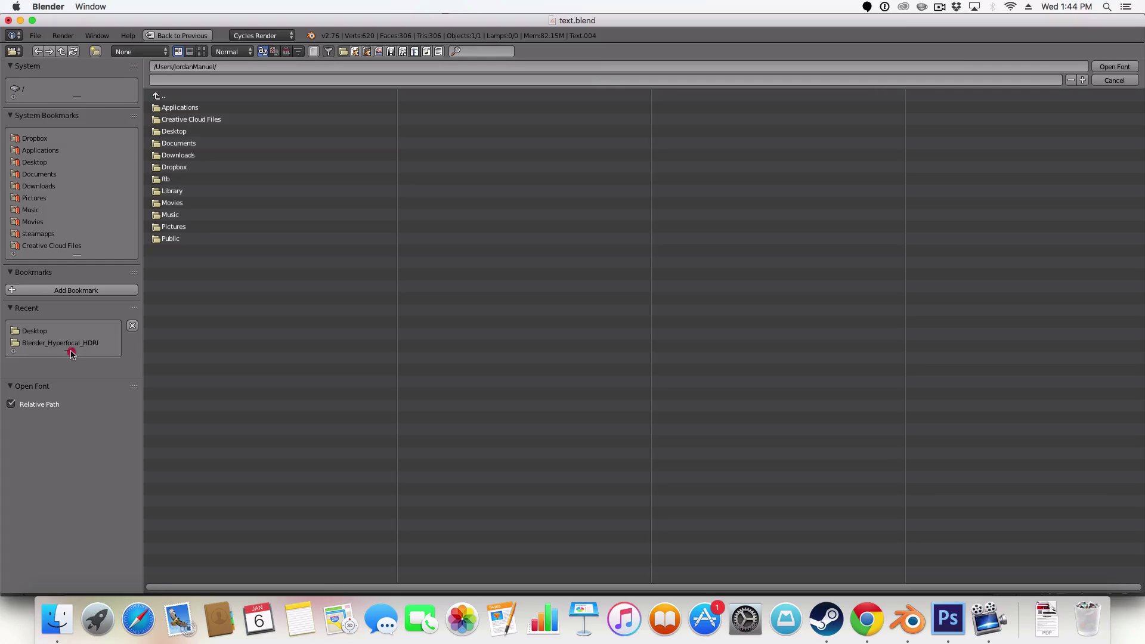
{"action": "left_click_drag", "start_coordinate": [71, 353], "coordinate": [67, 361]}
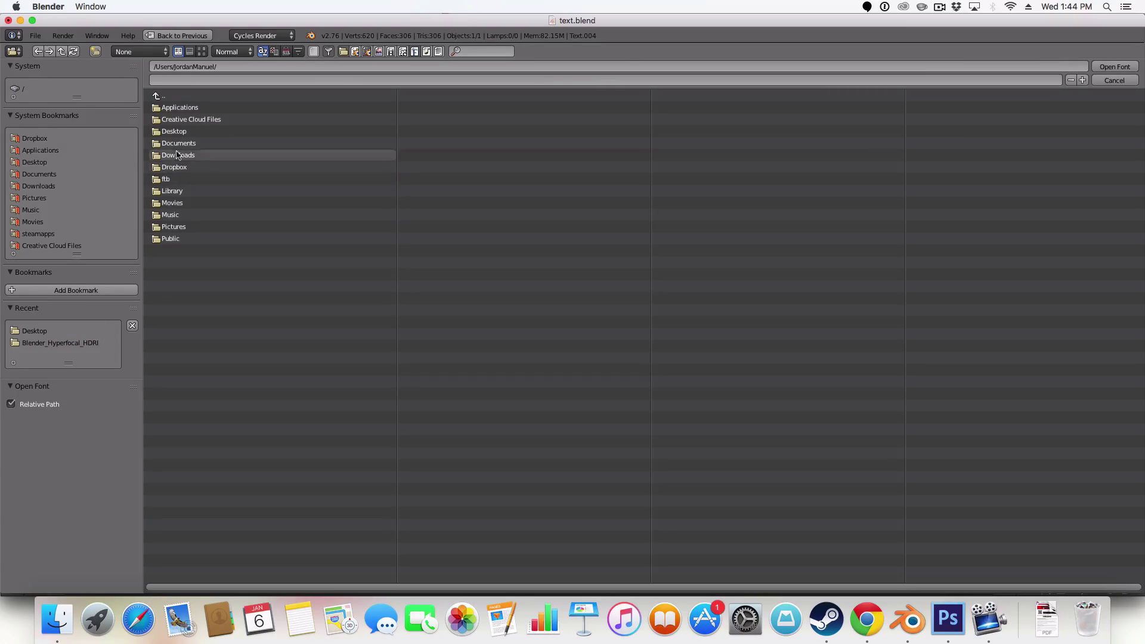
{"action": "left_click", "coordinate": [179, 97]}
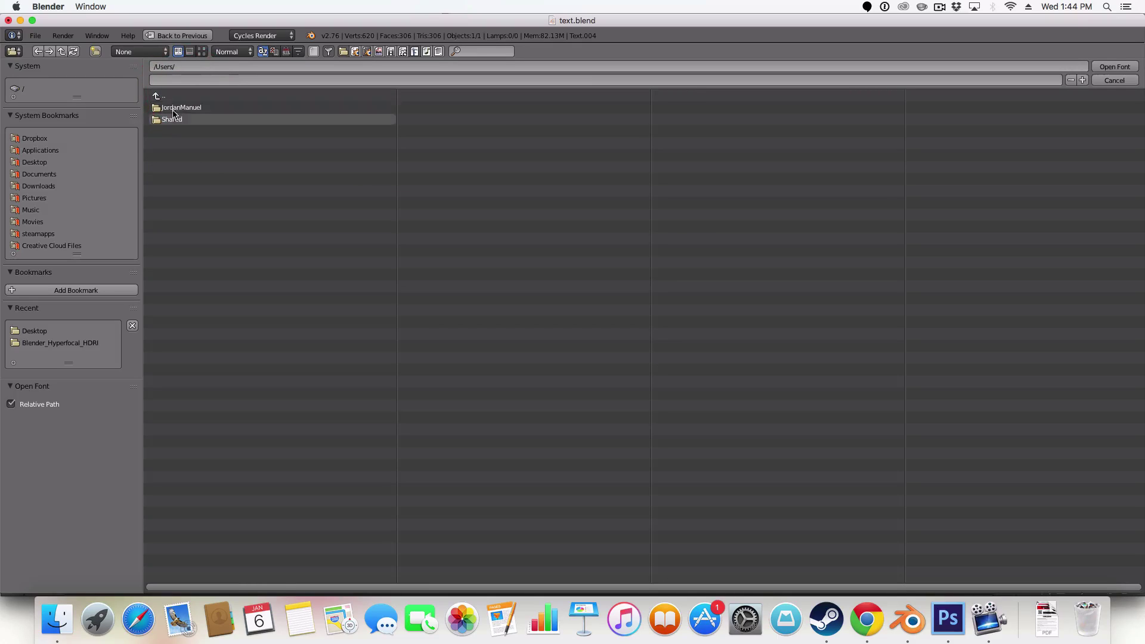
{"action": "left_click", "coordinate": [176, 96]}
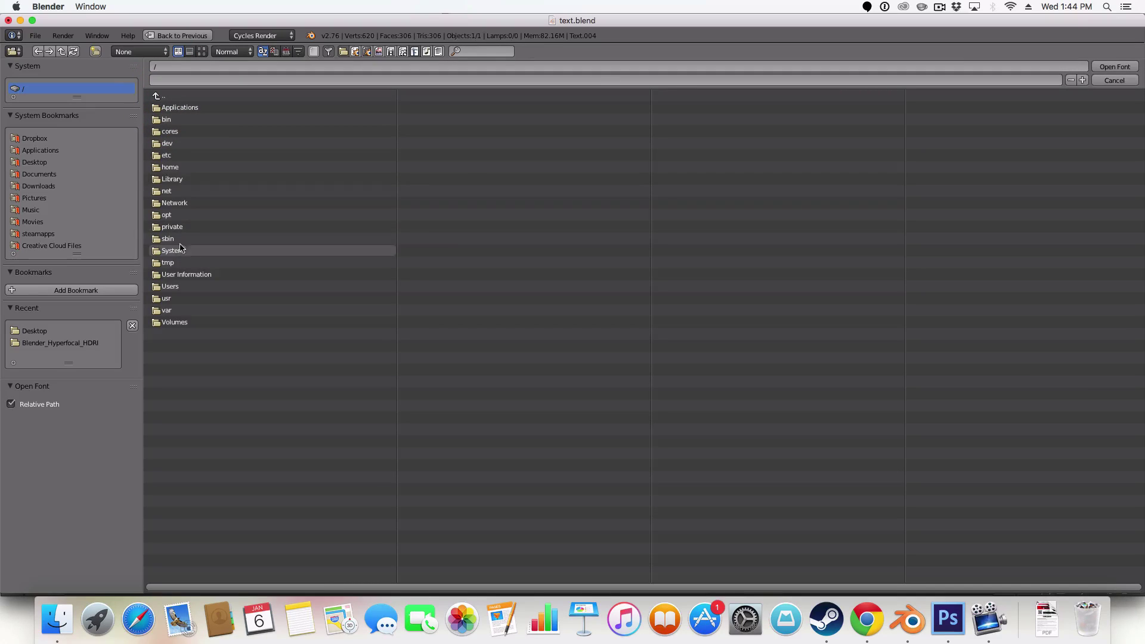
{"action": "left_click", "coordinate": [174, 179]}
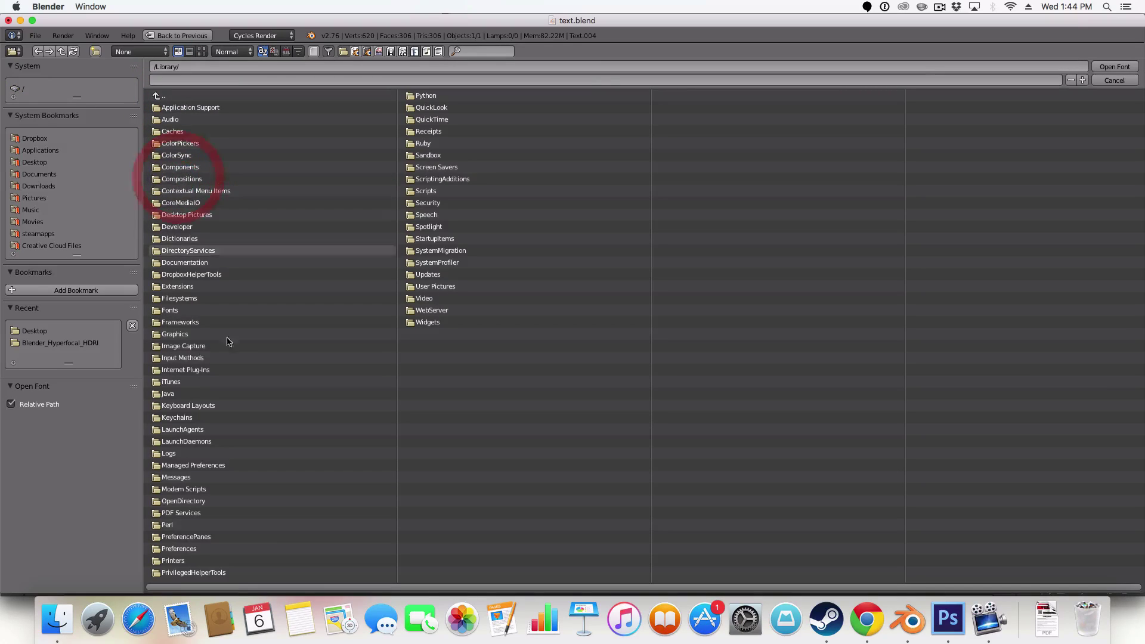
{"action": "left_click", "coordinate": [180, 311]}
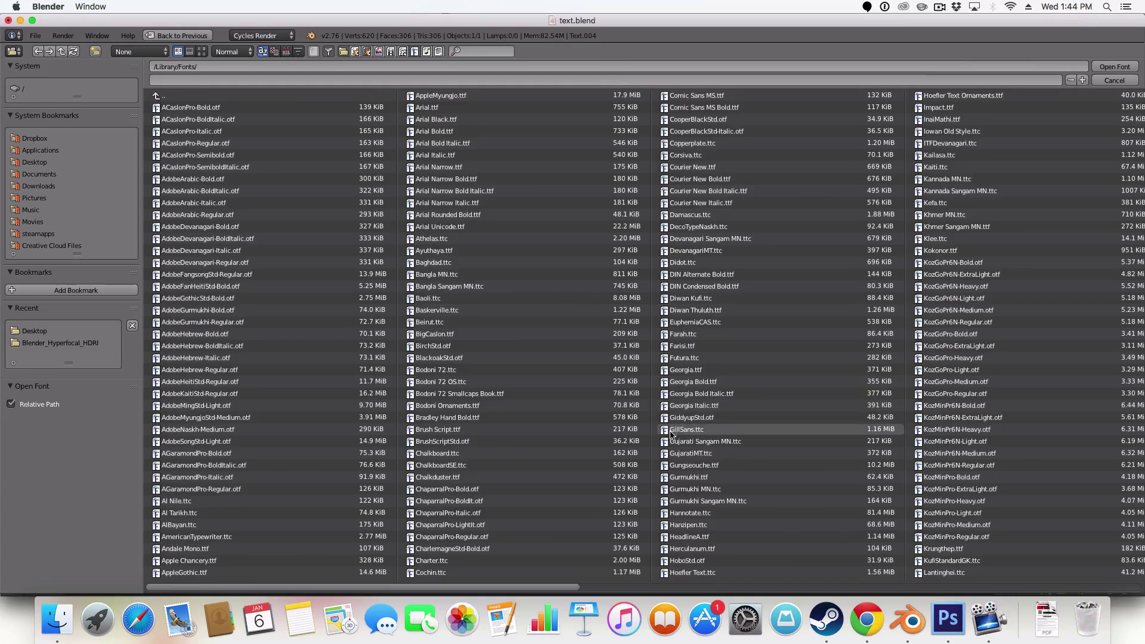
{"action": "double_click", "coordinate": [685, 358]}
{"action": "scroll", "coordinate": [594, 351], "scroll_direction": "up", "scroll_amount": 7}
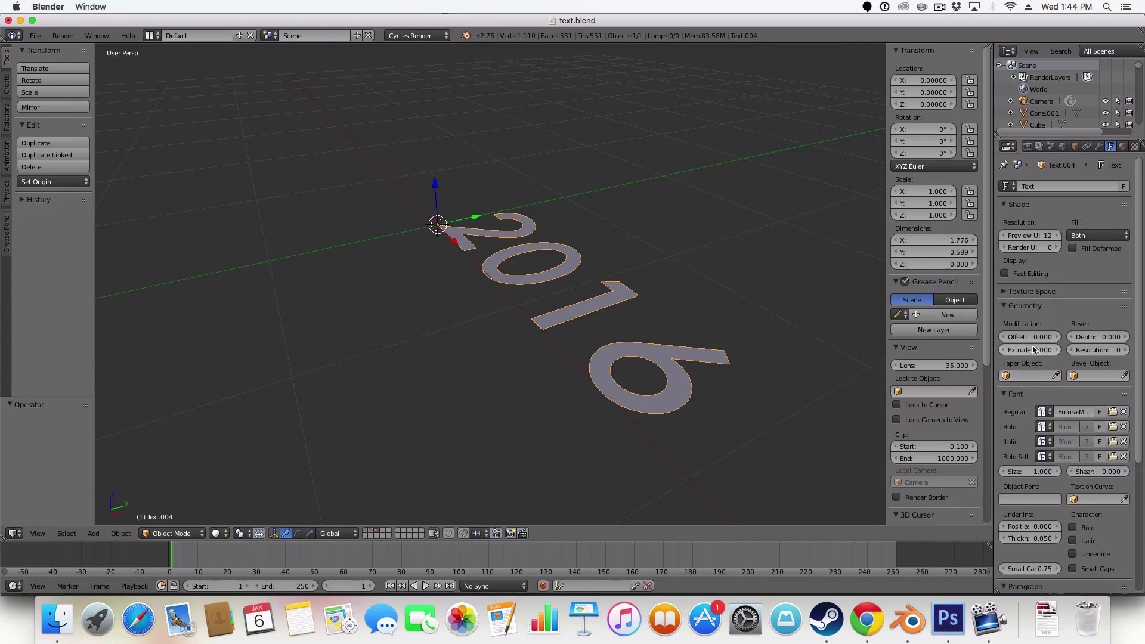
Set the text's Extrude to 0.062 and orbit around the solid digits
{"action": "left_click_drag", "start_coordinate": [1030, 350], "coordinate": [1064, 350]}
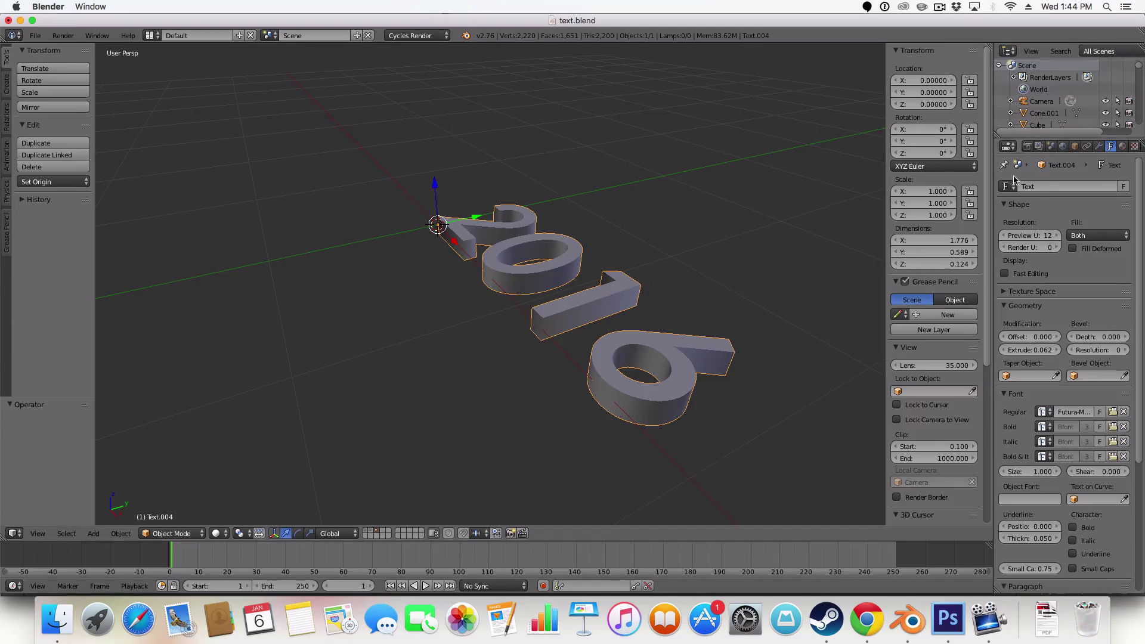
{"action": "middle_click_drag", "start_coordinate": [467, 257], "coordinate": [182, 185]}
{"action": "scroll", "coordinate": [548, 179], "scroll_direction": "up", "scroll_amount": 5}
{"action": "scroll", "coordinate": [548, 180], "scroll_direction": "down", "scroll_amount": 5}
{"action": "middle_click_drag", "start_coordinate": [688, 128], "coordinate": [469, 109]}
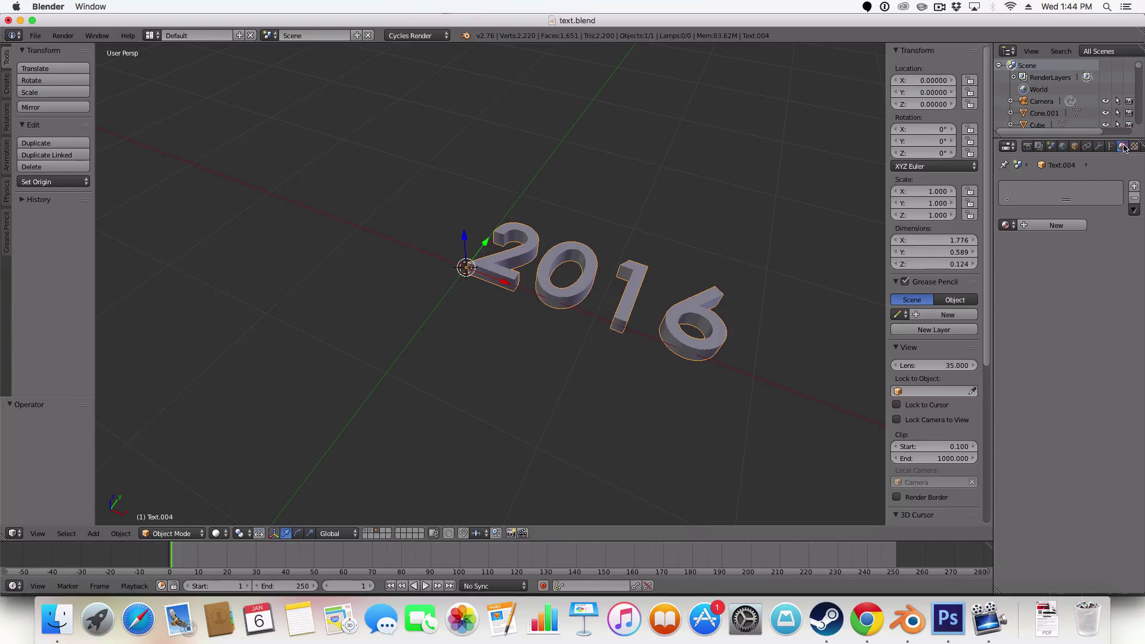
Create a new material for the text and name it Ground
{"action": "left_click", "coordinate": [1122, 146]}
{"action": "left_click", "coordinate": [1056, 224]}
{"action": "double_click", "coordinate": [1041, 222]}
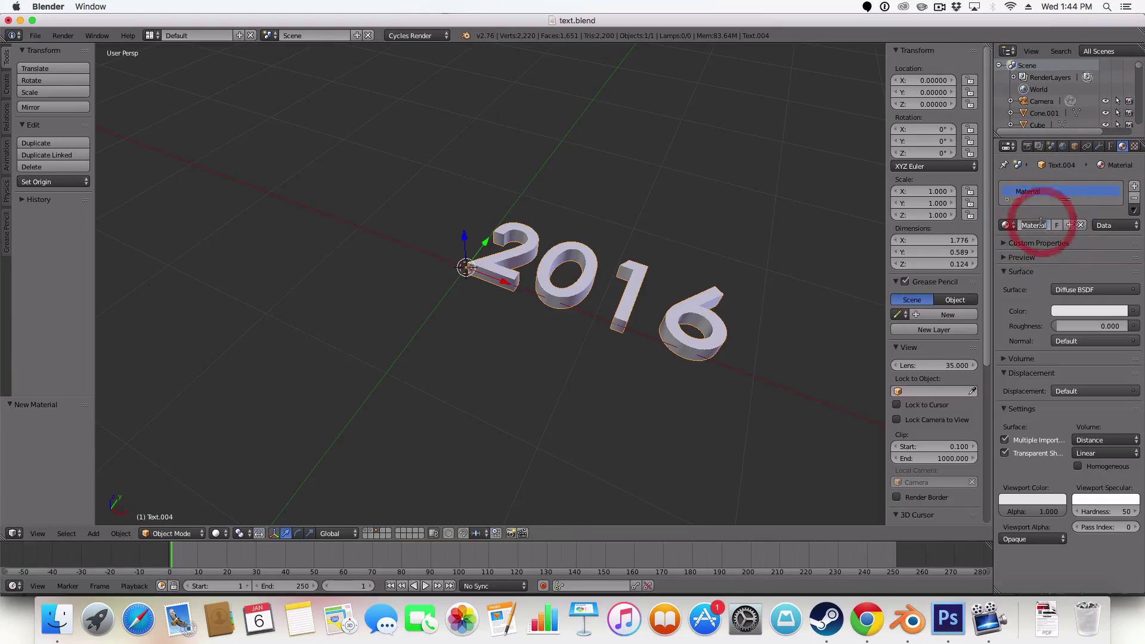
{"action": "type", "text": "Round"}
{"action": "key", "text": "Return"}
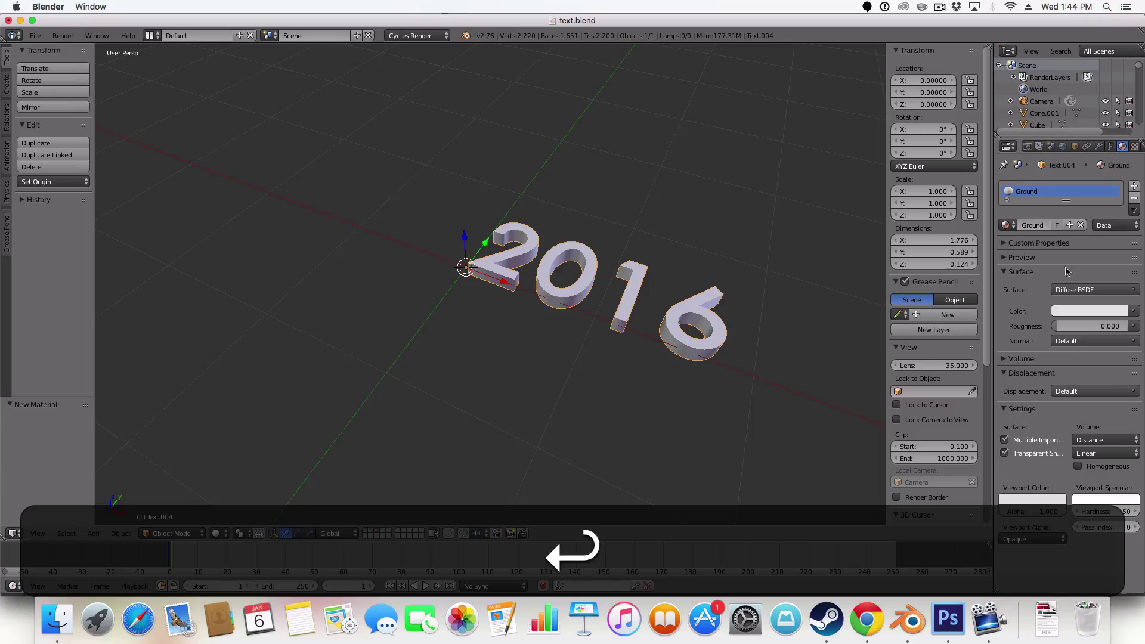
Set the surface colour to a darkened orange-brown and the viewport colour to matching orange
{"action": "left_click", "coordinate": [1089, 311]}
{"action": "left_click_drag", "start_coordinate": [1083, 216], "coordinate": [1056, 198]}
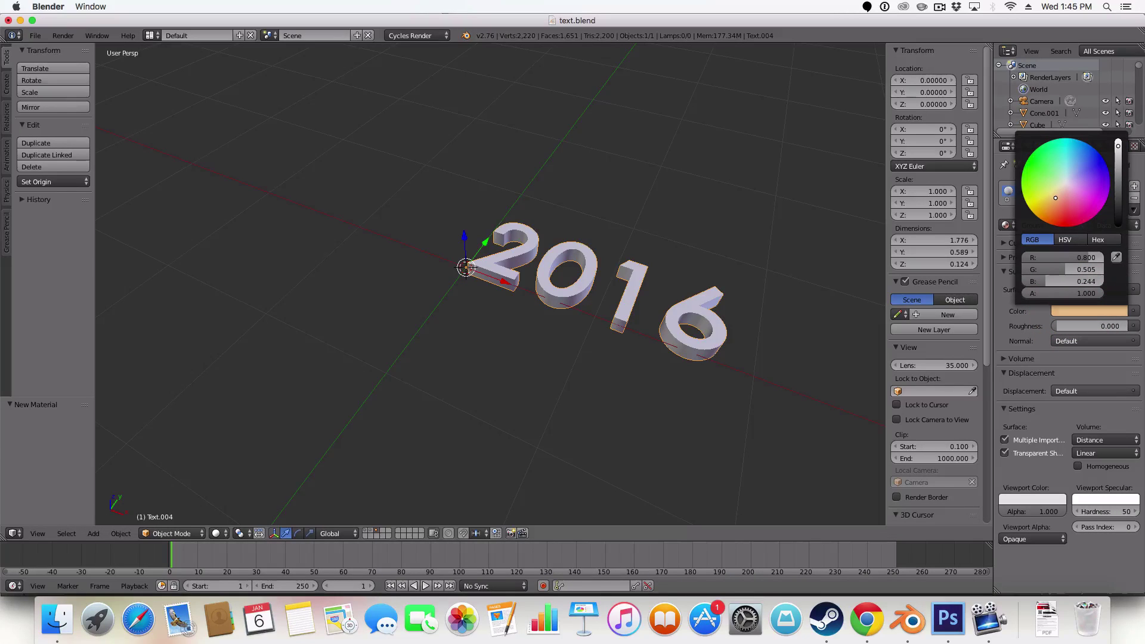
{"action": "left_click", "coordinate": [1118, 171]}
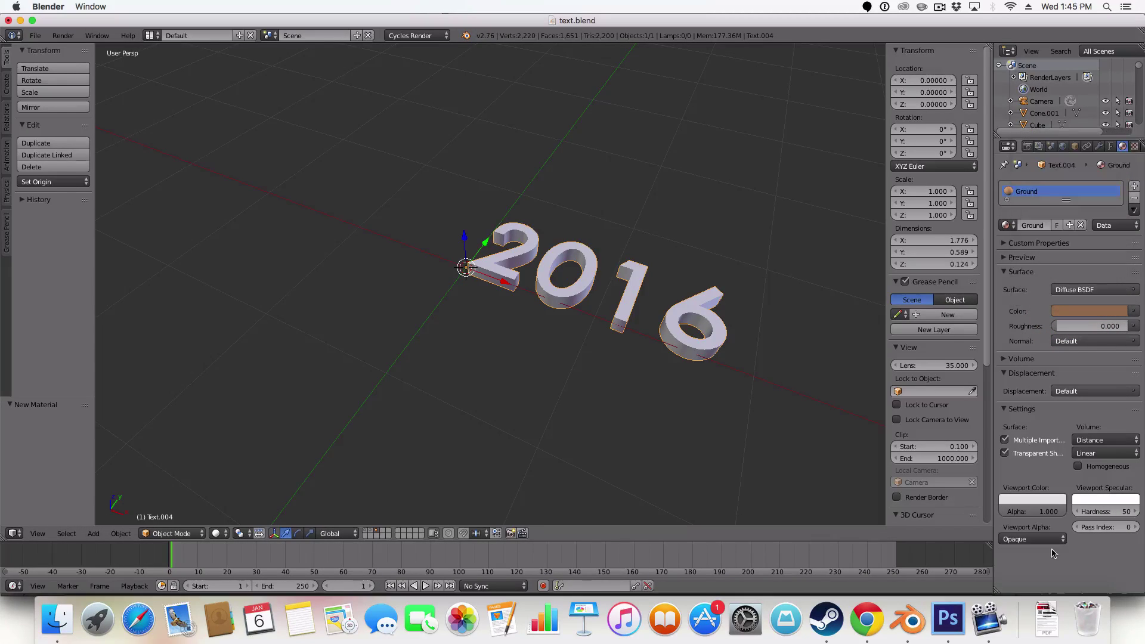
{"action": "left_click", "coordinate": [1038, 504]}
{"action": "left_click_drag", "start_coordinate": [1089, 311], "coordinate": [1033, 500]}
{"action": "key", "text": "KP_1"}
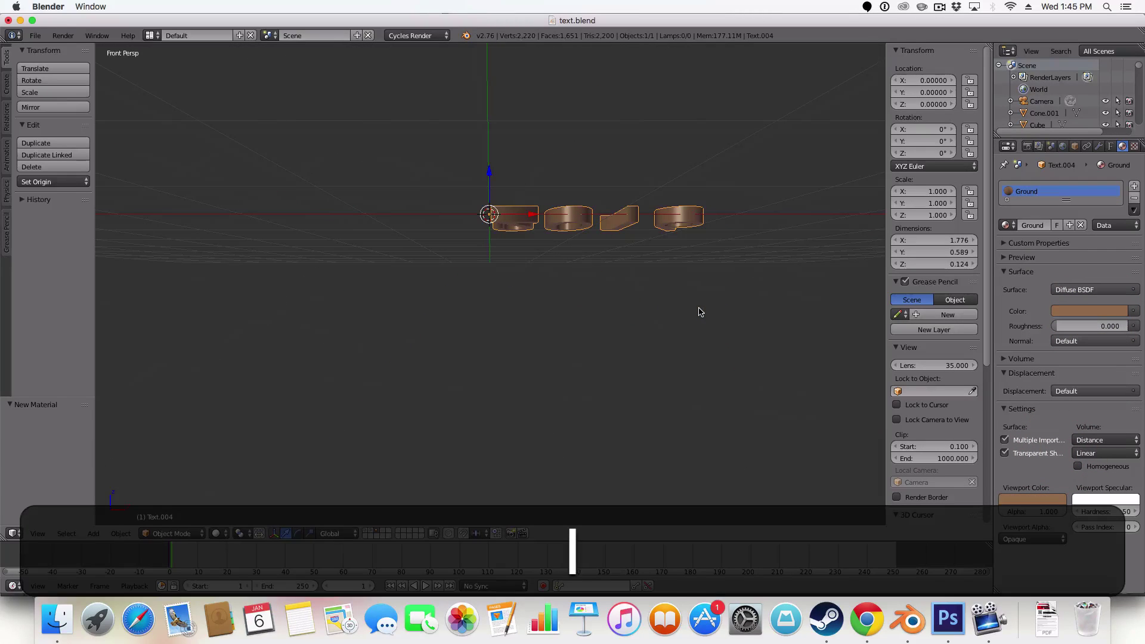
{"action": "key", "text": "KP_5"}
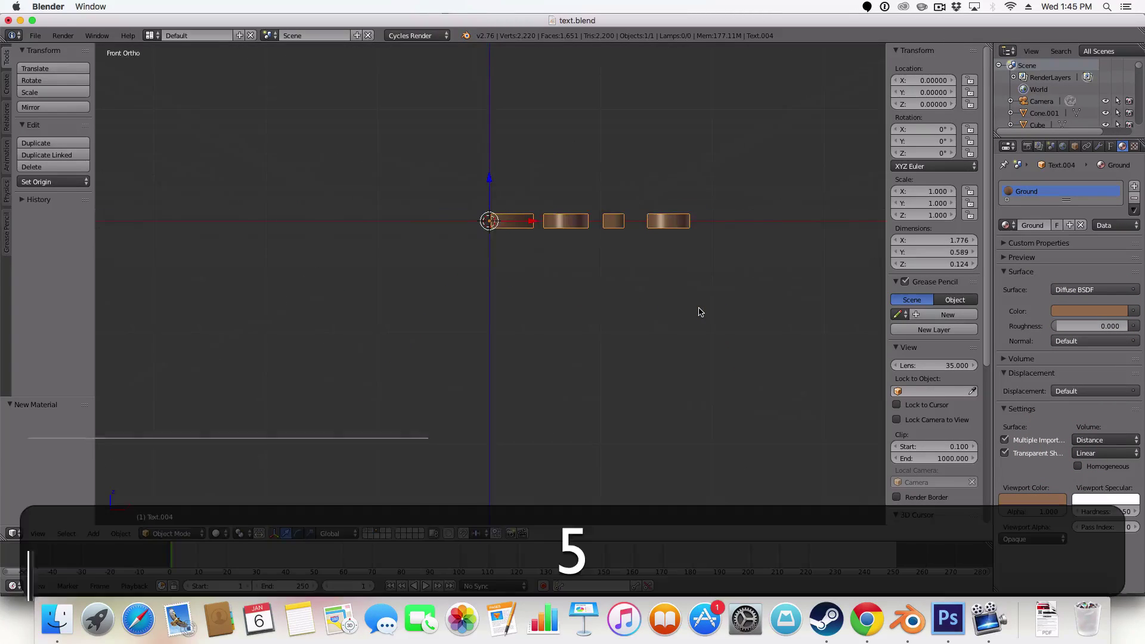
{"action": "scroll", "coordinate": [699, 311], "scroll_direction": "up", "scroll_amount": 4}
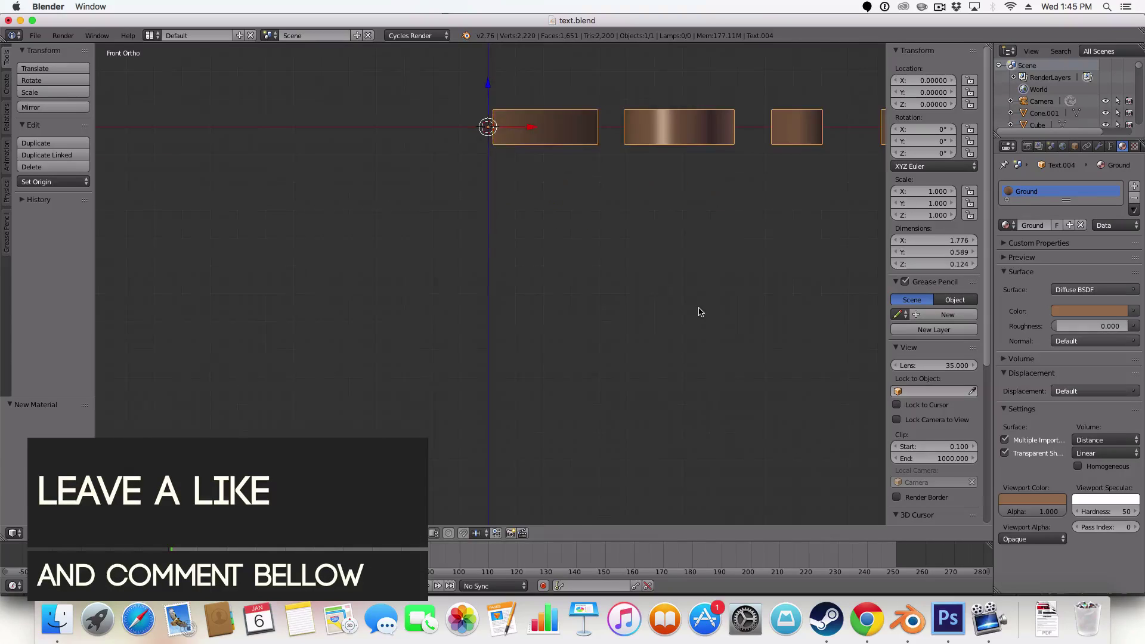
{"action": "middle_click_drag", "start_coordinate": [763, 212], "coordinate": [500, 376], "text": "shift"}
{"action": "scroll", "coordinate": [507, 370], "scroll_direction": "up", "scroll_amount": 1}
{"action": "key", "text": "Tab"}
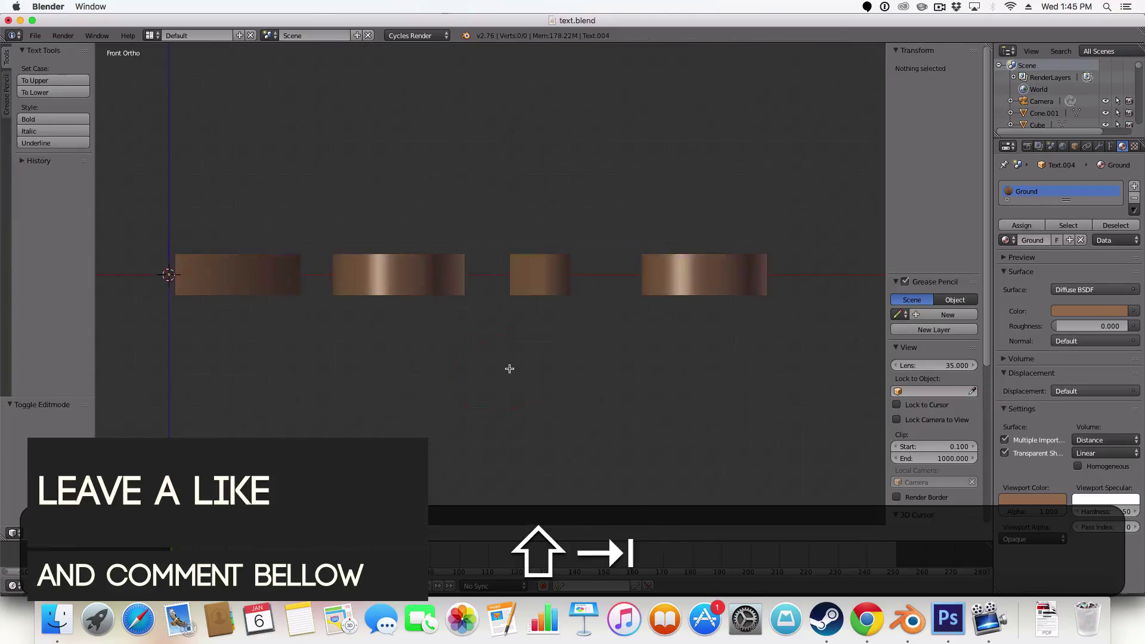
{"action": "key", "text": "Tab"}
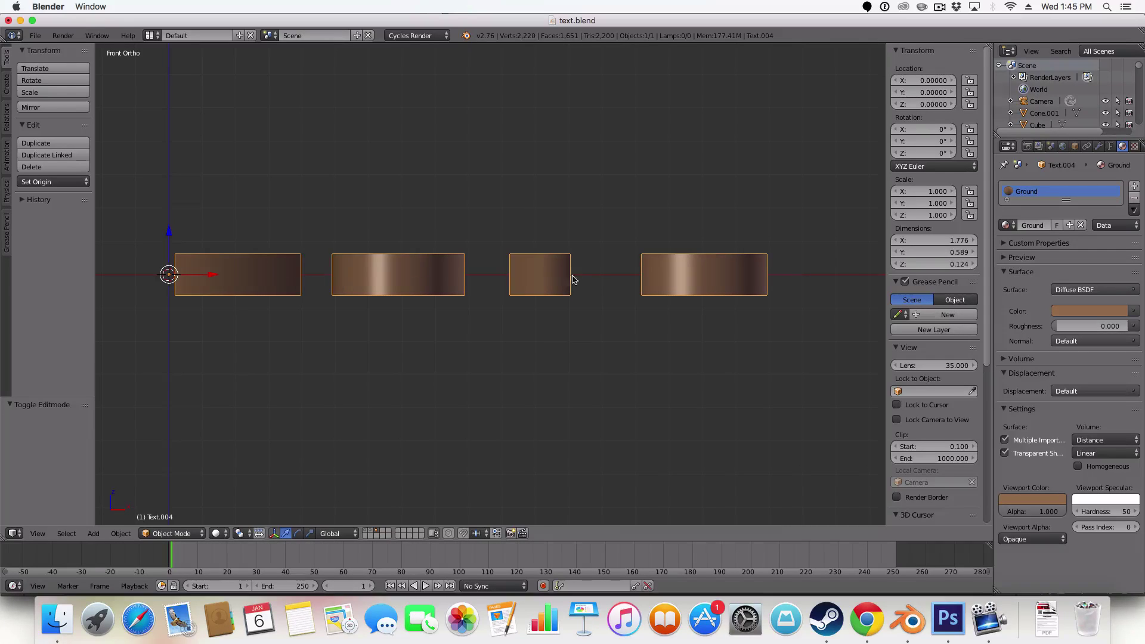
{"action": "middle_click_drag", "start_coordinate": [605, 305], "coordinate": [639, 374]}
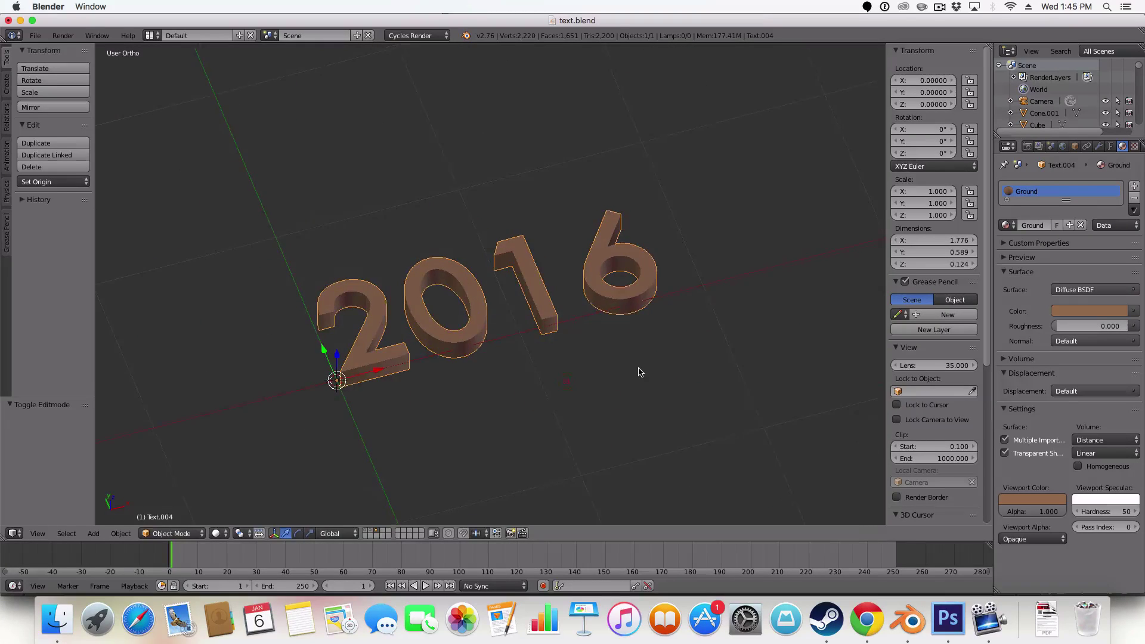
Delete characters so the text object reads only 2
{"action": "key", "text": "Tab"}
{"action": "key", "text": "BackSpace"}
{"action": "key", "text": "BackSpace"}
{"action": "key", "text": "BackSpace"}
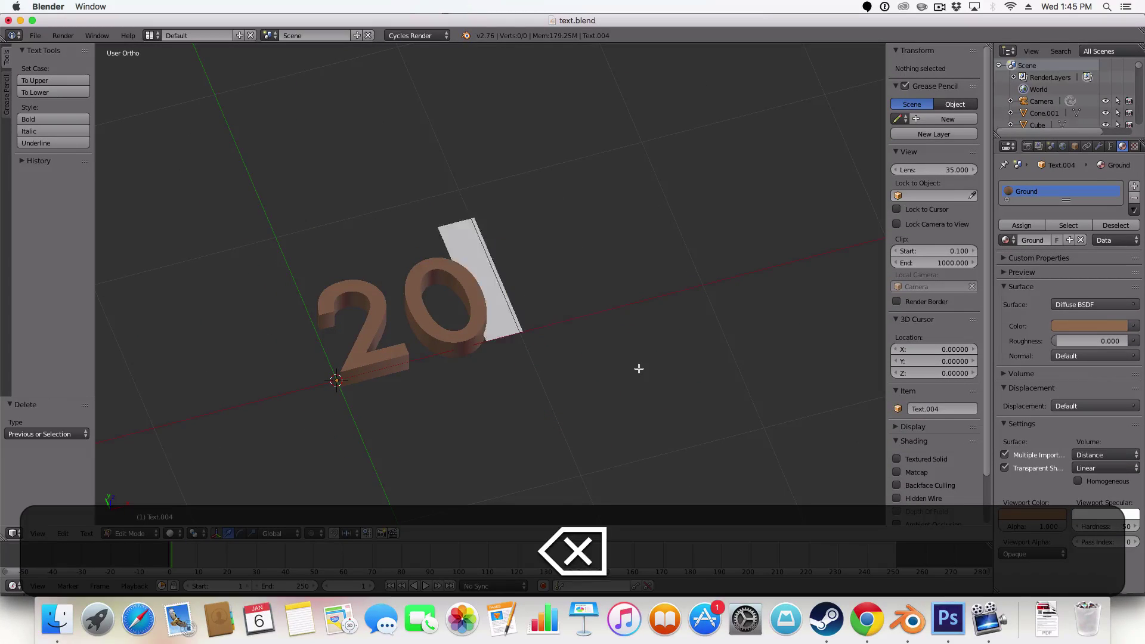
{"action": "key", "text": "shift+Tab"}
Duplicate the 2 and retype the copy beside it as a 0
{"action": "key", "text": "shift+d"}
{"action": "right_click", "coordinate": [639, 369]}
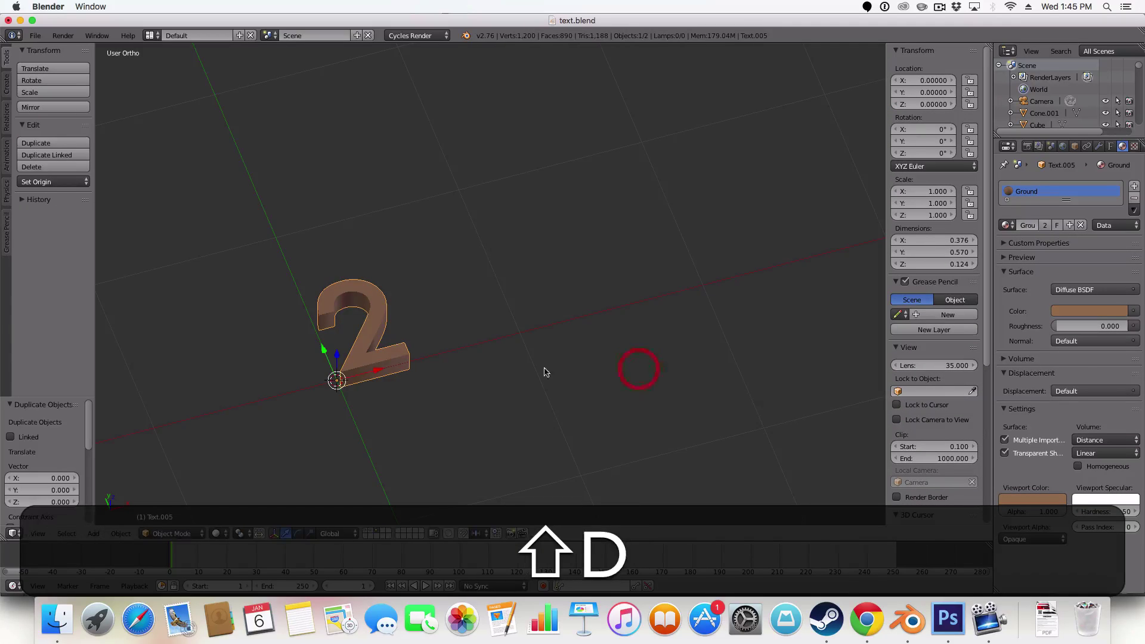
{"action": "left_click_drag", "start_coordinate": [381, 372], "coordinate": [481, 353]}
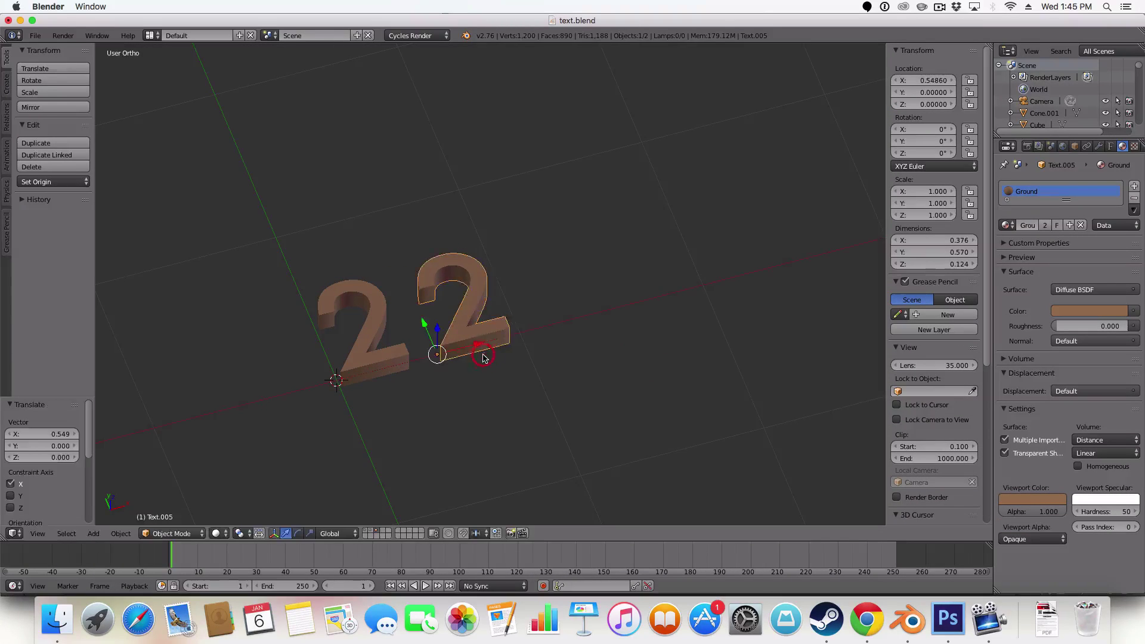
{"action": "key", "text": "Tab"}
{"action": "key", "text": "shift+BackSpace"}
{"action": "type", "text": ")"}
{"action": "key", "text": "shift+BackSpace"}
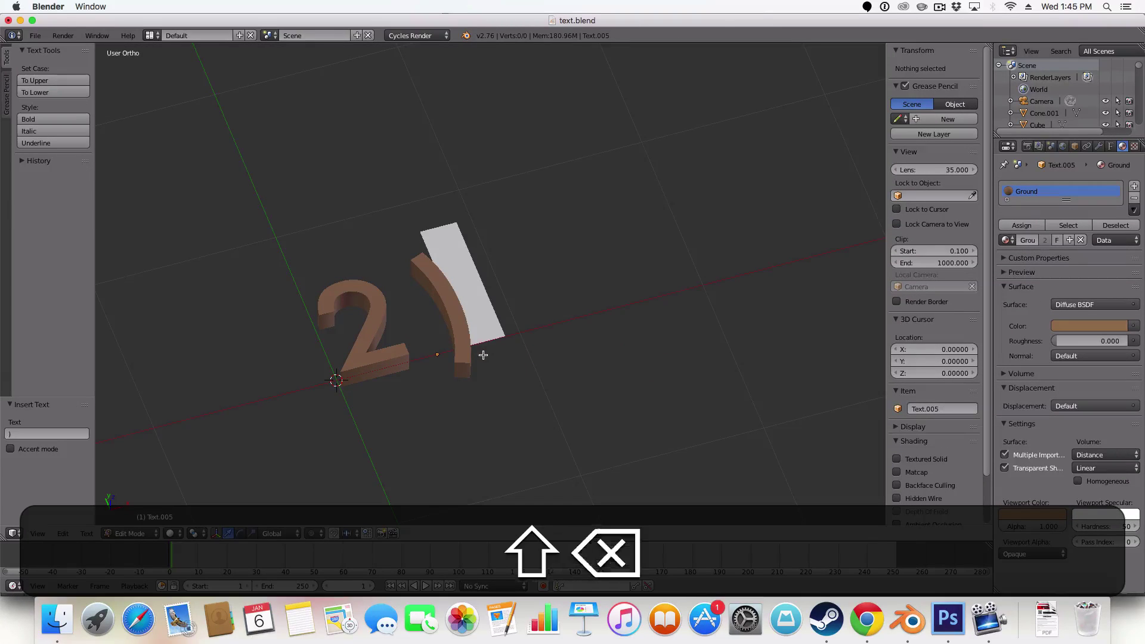
{"action": "type", "text": "0"}
{"action": "key", "text": "Tab"}
Duplicate the 0 and turn the copy to its right into a 1
{"action": "key", "text": "shift+d"}
{"action": "right_click", "coordinate": [498, 350]}
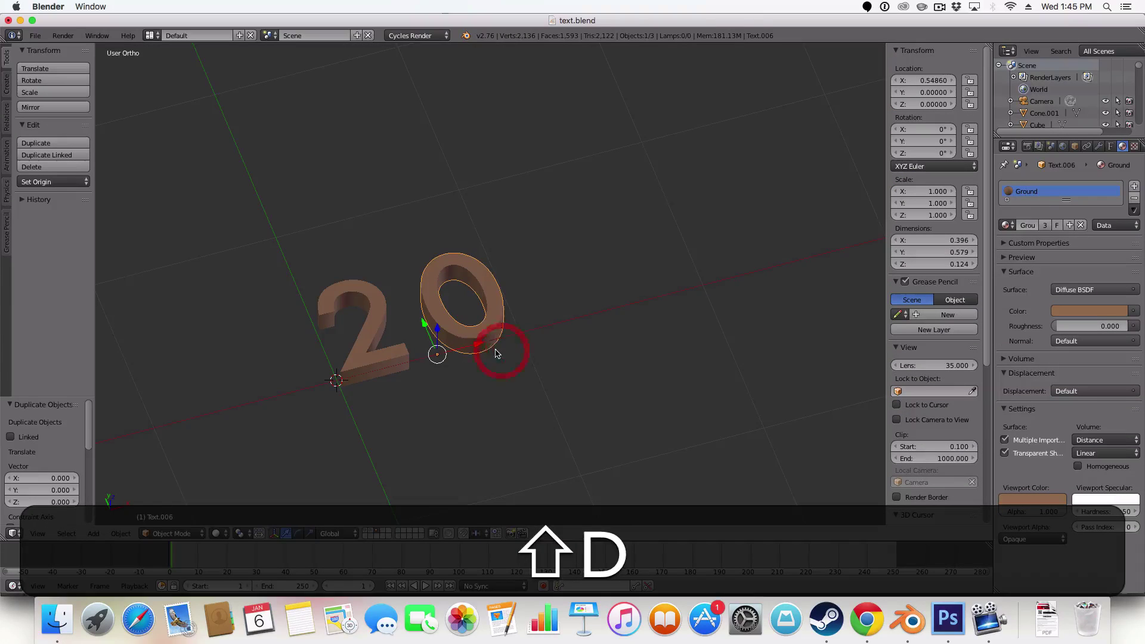
{"action": "left_click_drag", "start_coordinate": [480, 345], "coordinate": [575, 339]}
{"action": "key", "text": "Tab"}
{"action": "key", "text": "BackSpace"}
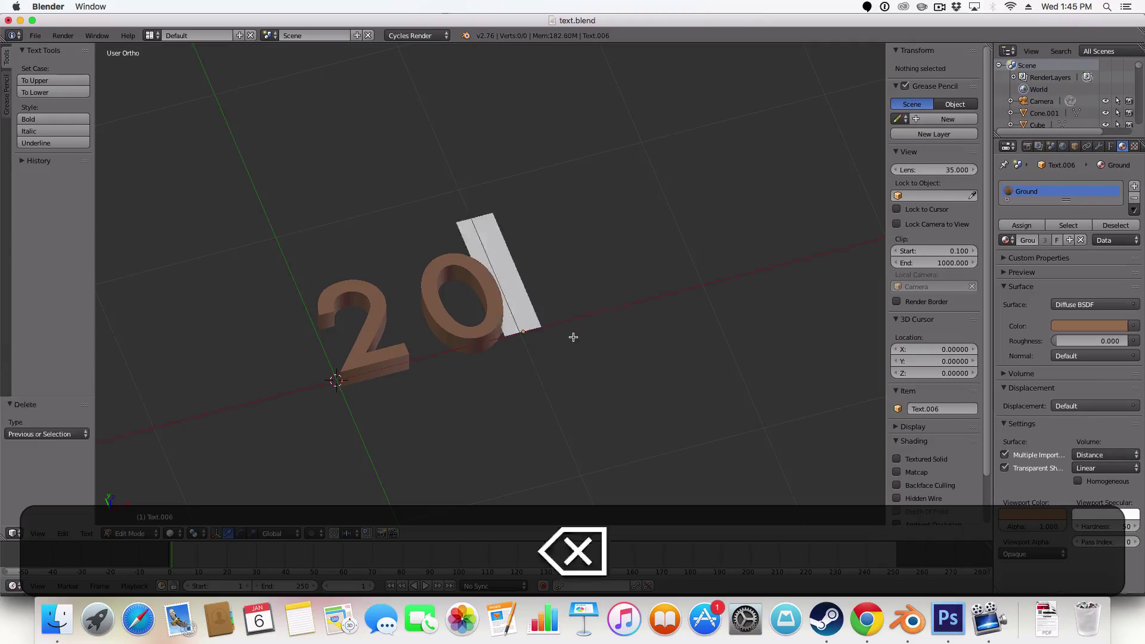
{"action": "type", "text": "1"}
{"action": "key", "text": "Tab"}
Duplicate the 1 and turn the copy to its right into a 6
{"action": "key", "text": "shift+d"}
{"action": "right_click", "coordinate": [570, 337]}
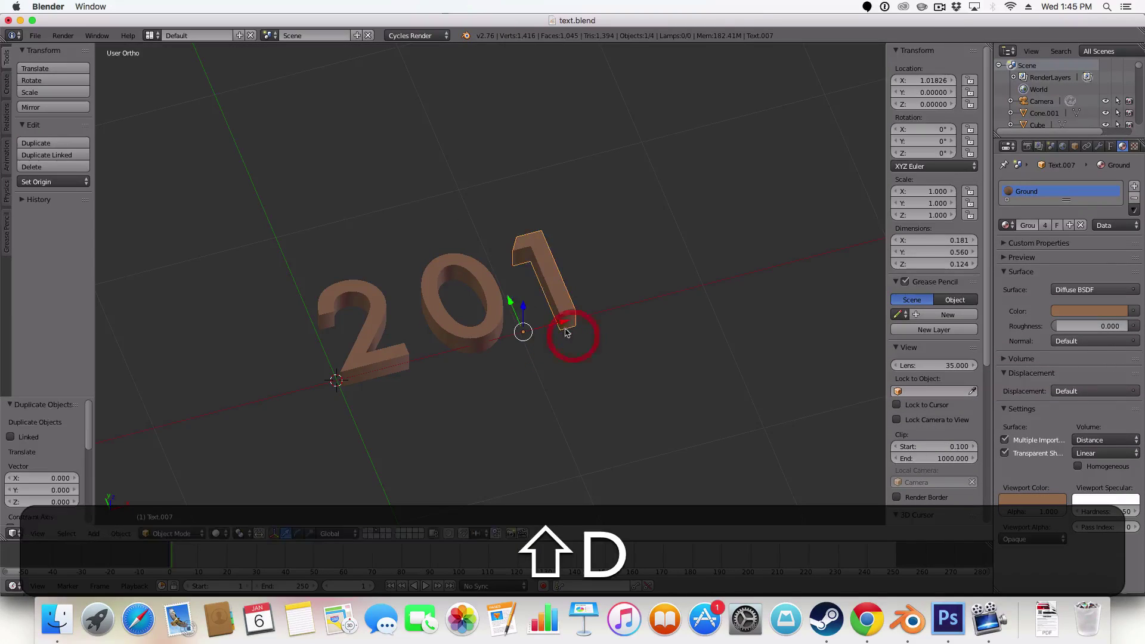
{"action": "left_click_drag", "start_coordinate": [565, 325], "coordinate": [626, 307]}
{"action": "key", "text": "Tab"}
{"action": "key", "text": "BackSpace"}
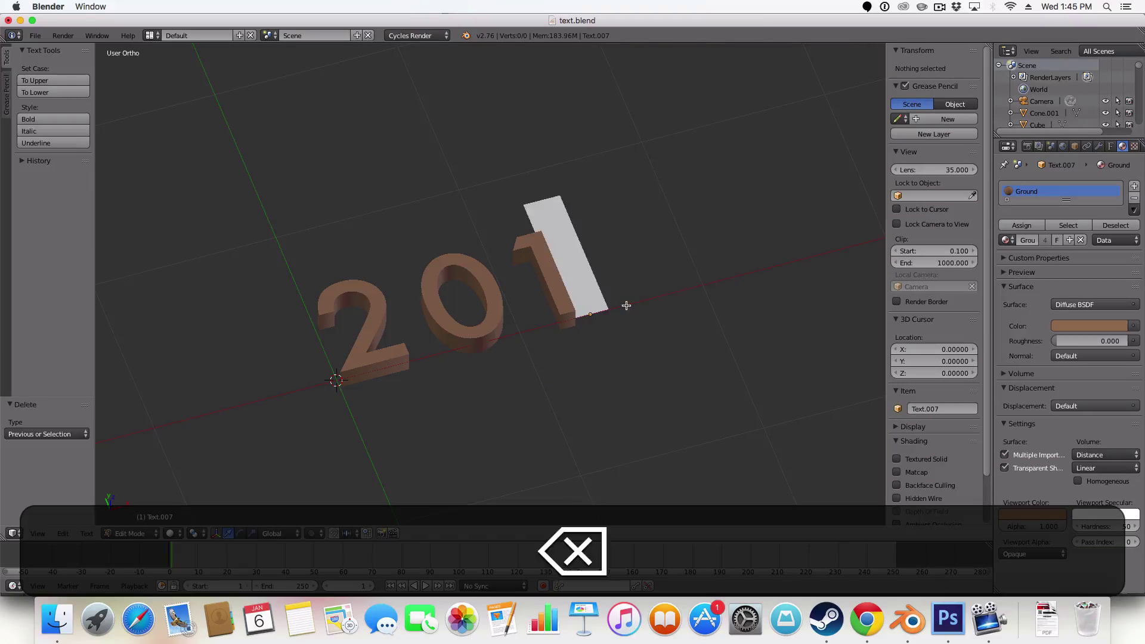
{"action": "type", "text": "6"}
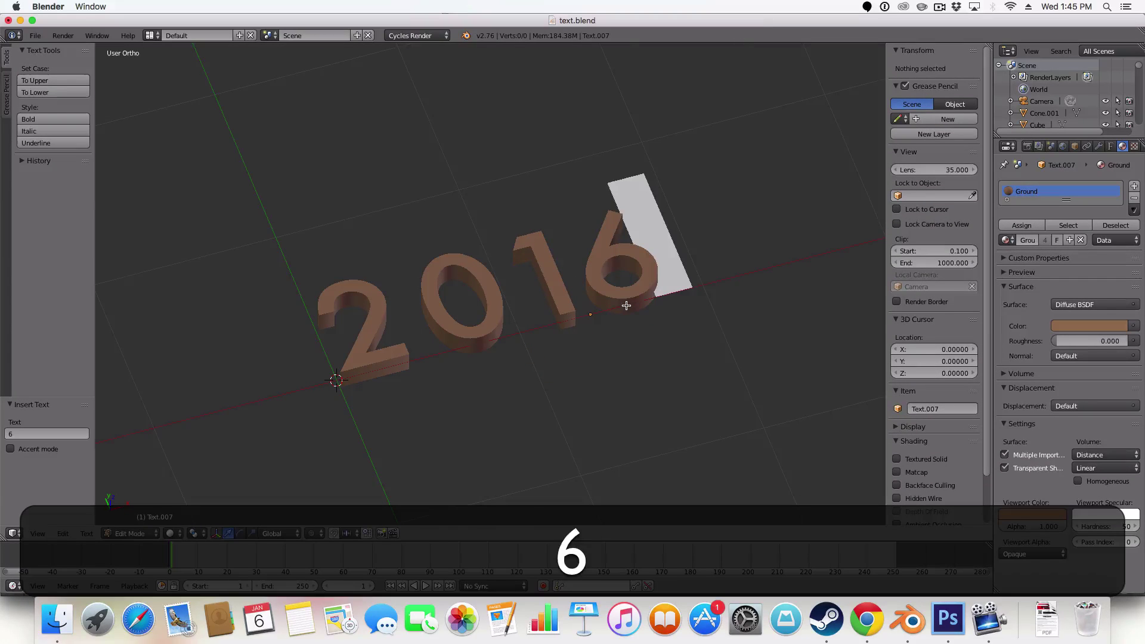
{"action": "key", "text": "Tab"}
{"action": "middle_click_drag", "start_coordinate": [661, 266], "coordinate": [629, 226]}
Select the 2 digit and test-edit its text, undoing the deletion
{"action": "right_click", "coordinate": [476, 328]}
{"action": "middle_click_drag", "start_coordinate": [476, 328], "coordinate": [625, 254]}
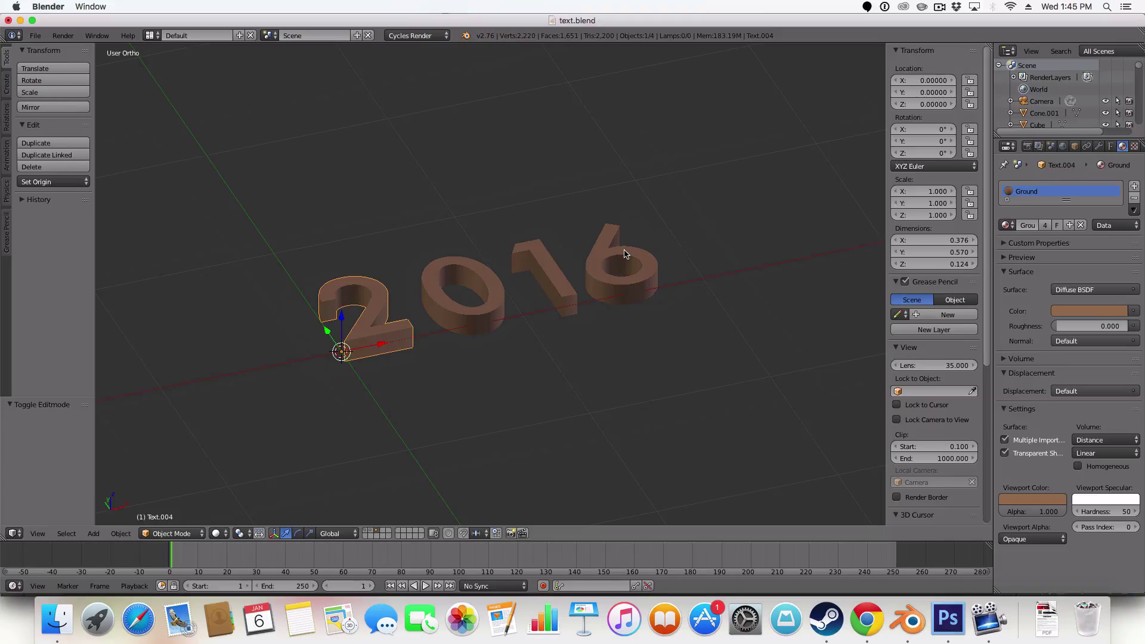
{"action": "key", "text": "ctrl"}
{"action": "key", "text": "Tab"}
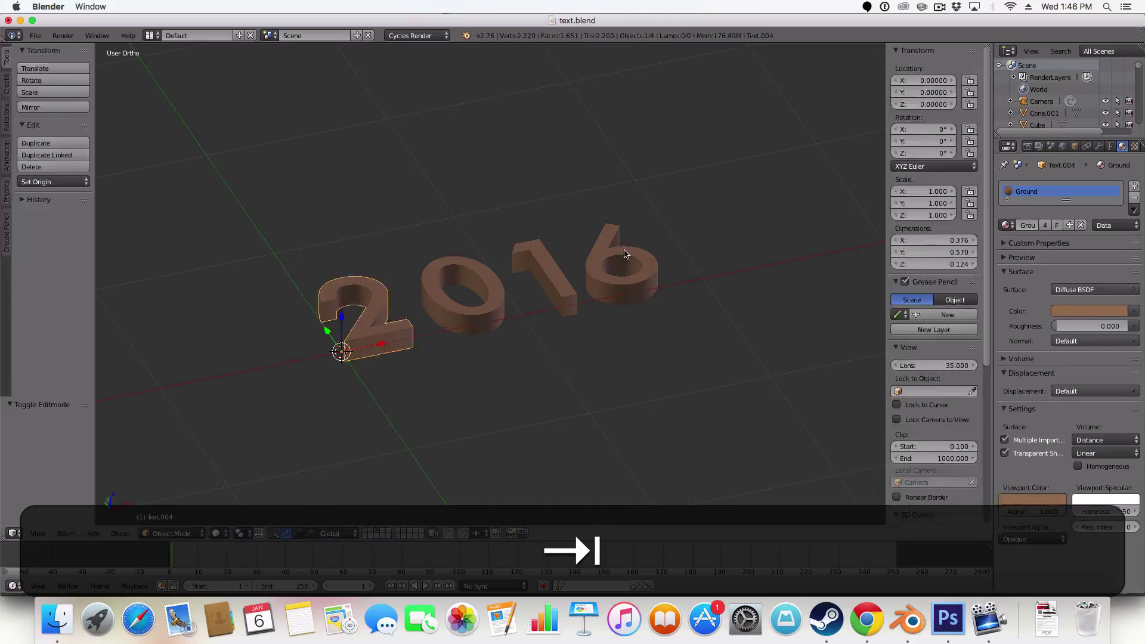
{"action": "key", "text": "Tab"}
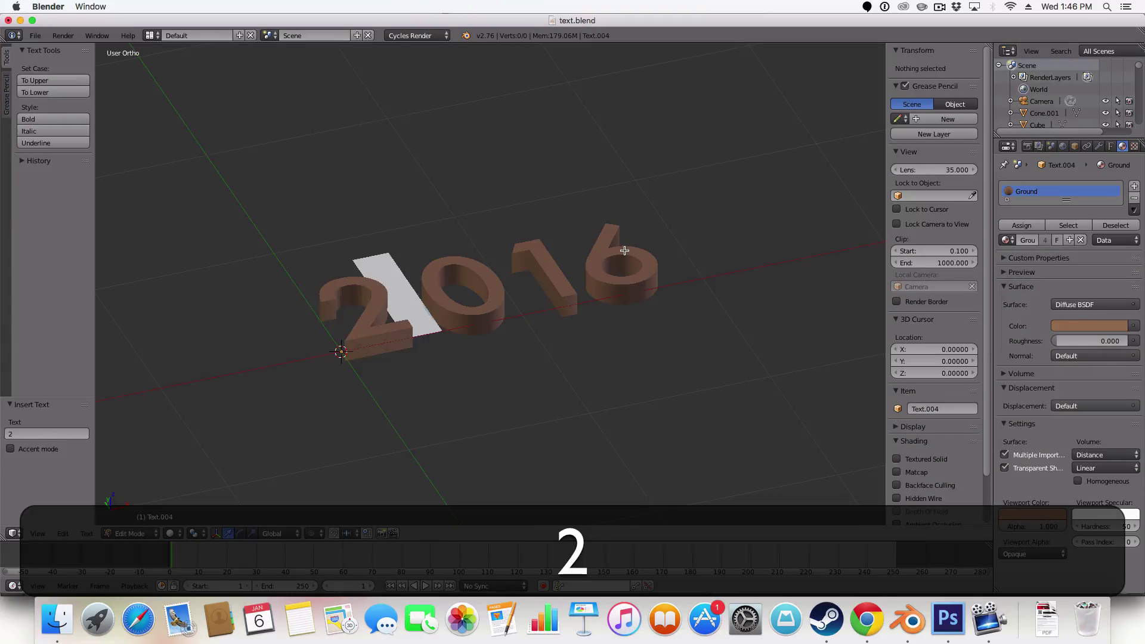
{"action": "key", "text": "BackSpace"}
{"action": "key", "text": "Tab"}
{"action": "key", "text": "super+z"}
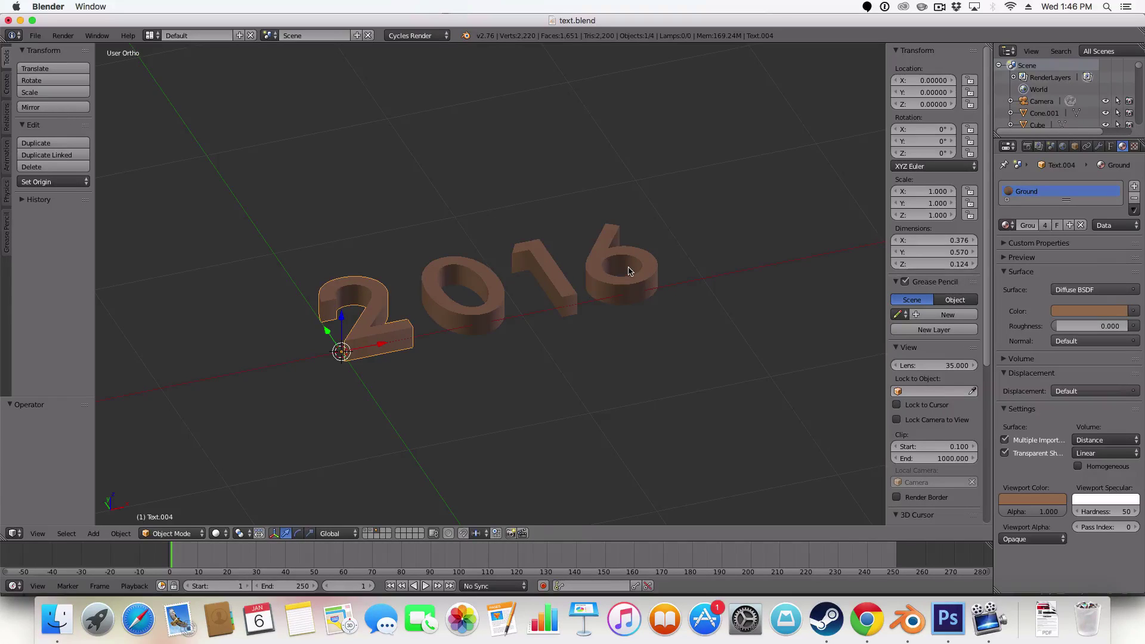
Convert the digits to meshes with Alt+C > Mesh from Curve/Meta/Surf/Text
{"action": "key", "text": "alt+c"}
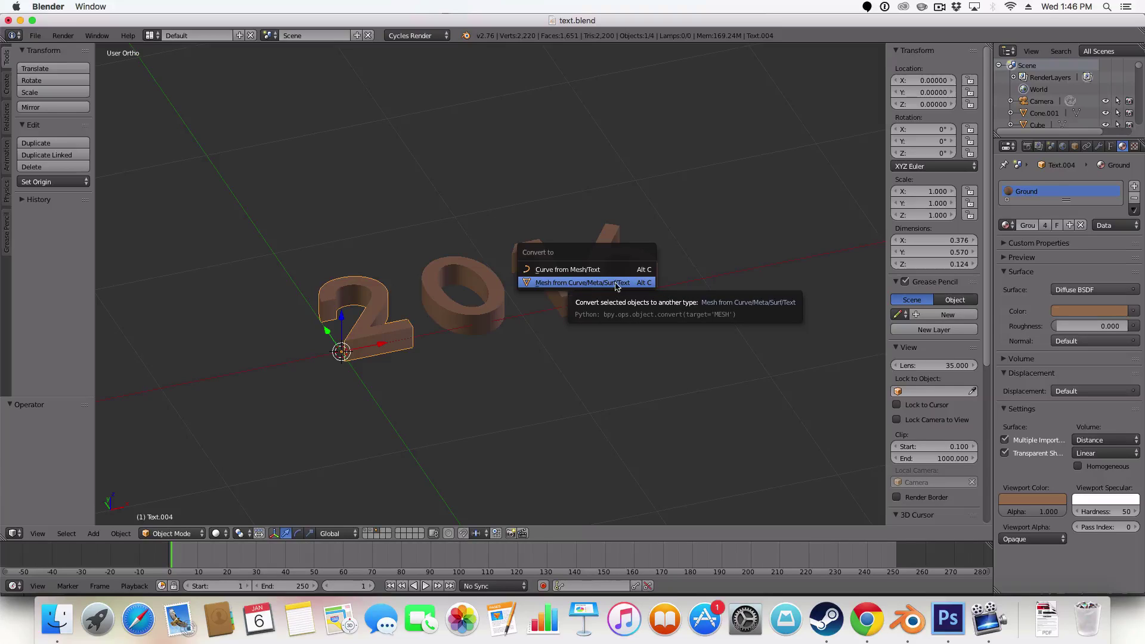
{"action": "left_click", "coordinate": [616, 284]}
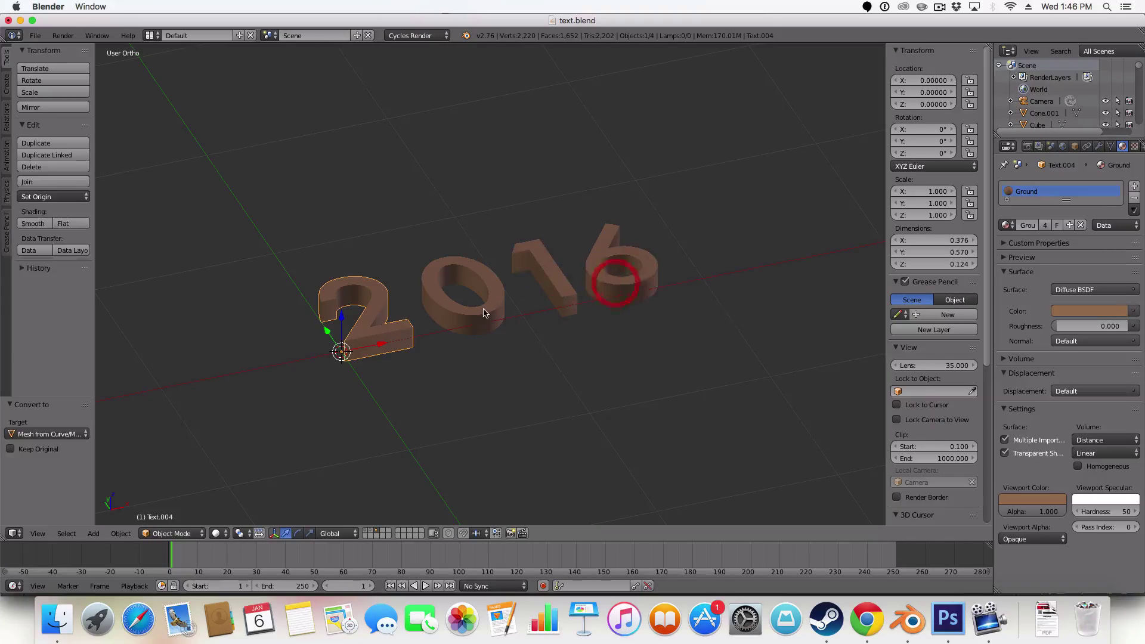
{"action": "right_click", "coordinate": [484, 309]}
{"action": "key", "text": "alt+c"}
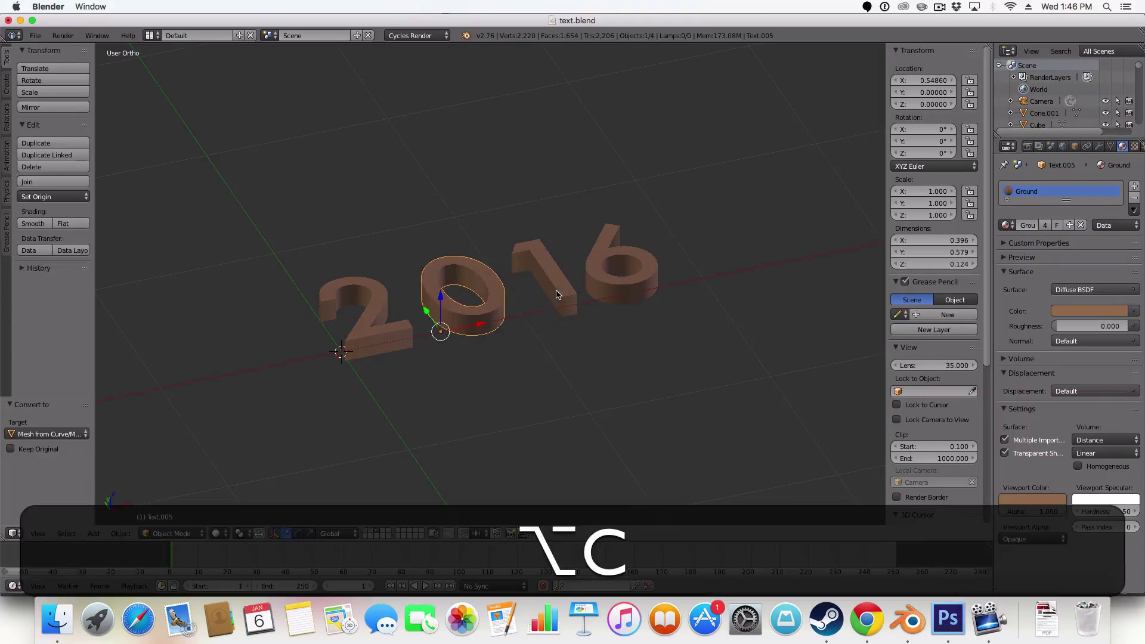
{"action": "right_click", "coordinate": [556, 294]}
{"action": "right_click", "coordinate": [641, 283]}
{"action": "key", "text": "alt+c"}
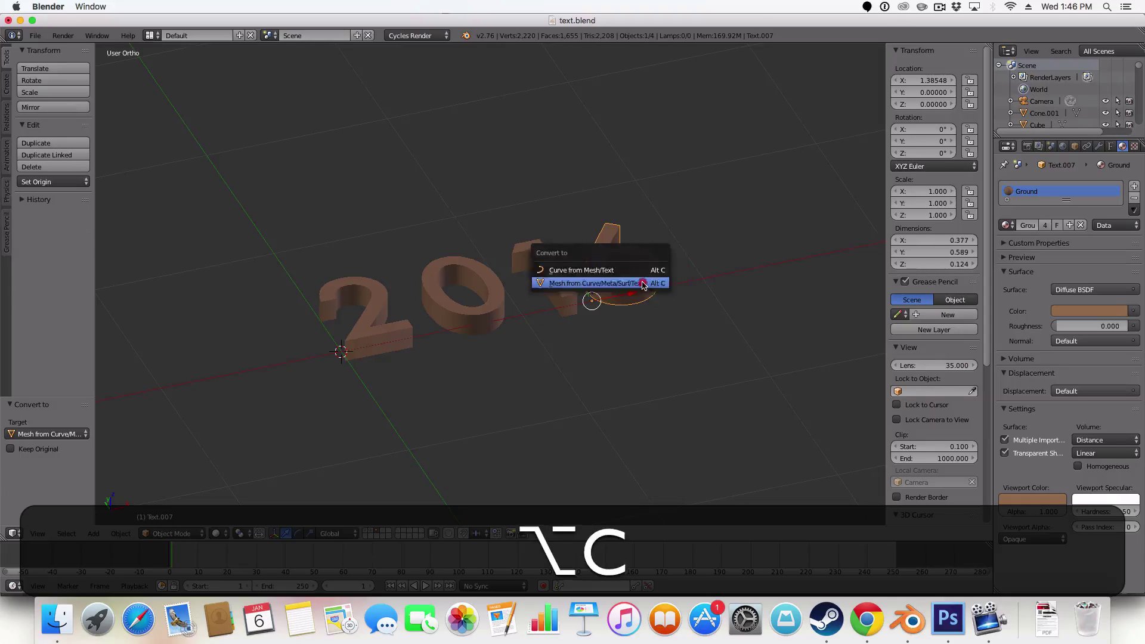
{"action": "left_click", "coordinate": [634, 280]}
Check the converted 6 and 1 digit meshes in Edit Mode, then select the 0 and 2
{"action": "key", "text": "Tab"}
{"action": "key", "text": "Tab"}
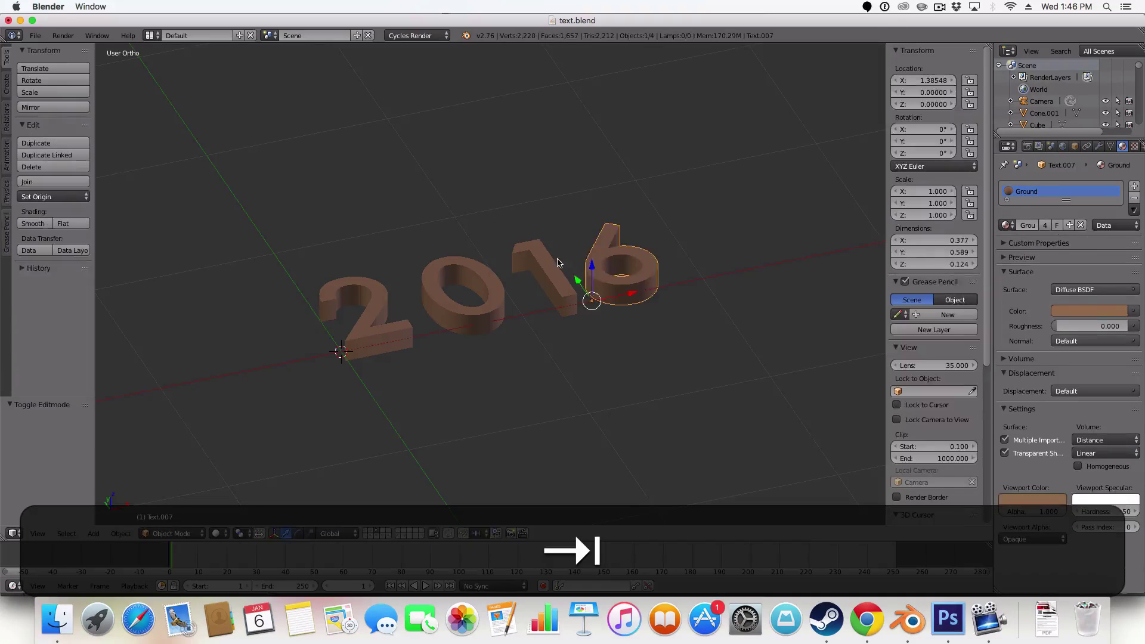
{"action": "right_click", "coordinate": [554, 263]}
{"action": "key", "text": "Tab"}
{"action": "key", "text": "Tab"}
{"action": "right_click", "coordinate": [439, 327]}
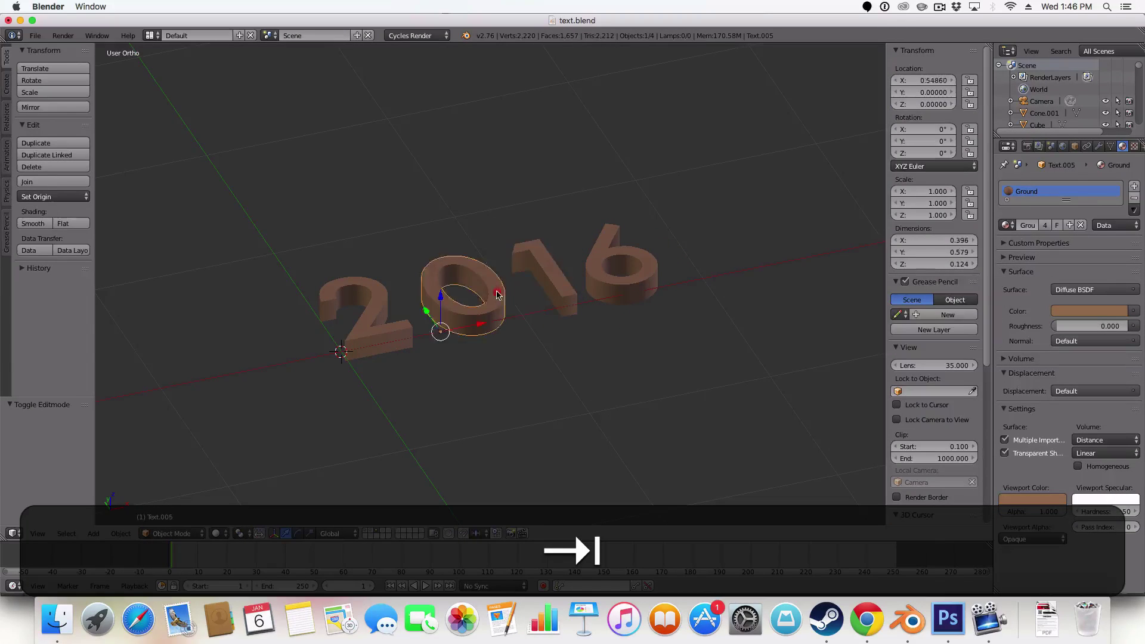
{"action": "key", "text": "Tab"}
{"action": "key", "text": "Tab"}
{"action": "right_click", "coordinate": [360, 338]}
{"action": "key", "text": "Tab"}
{"action": "key", "text": "Tab"}
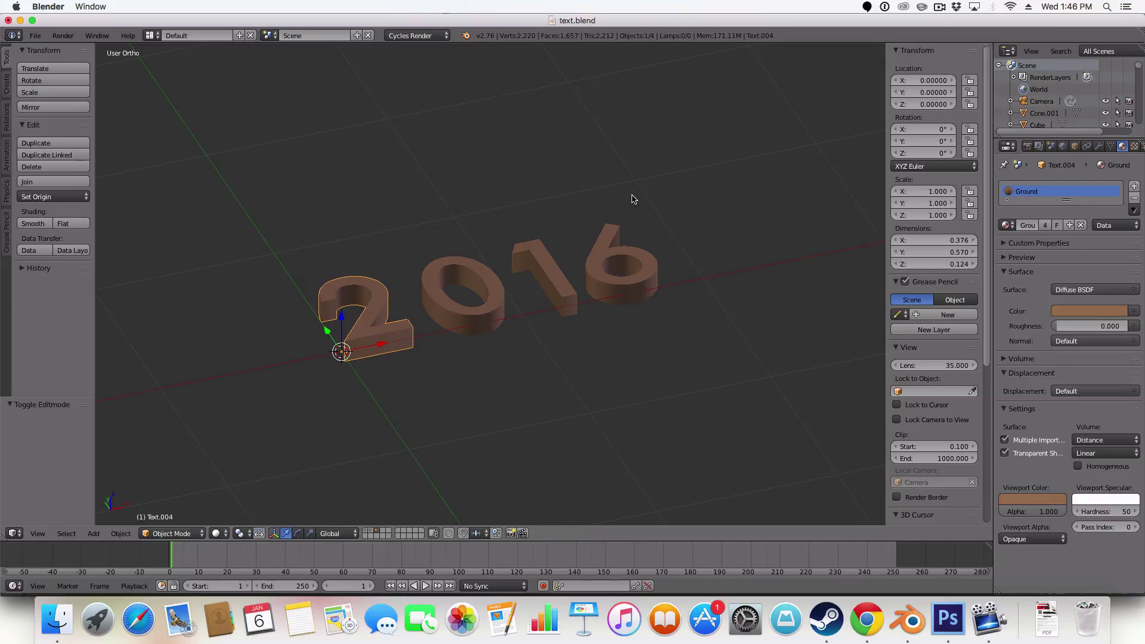
Frame the leftmost digit in front view and enter Edit Mode on its mesh
{"action": "key", "text": "KP_1"}
{"action": "scroll", "coordinate": [634, 199], "scroll_direction": "up", "scroll_amount": 3}
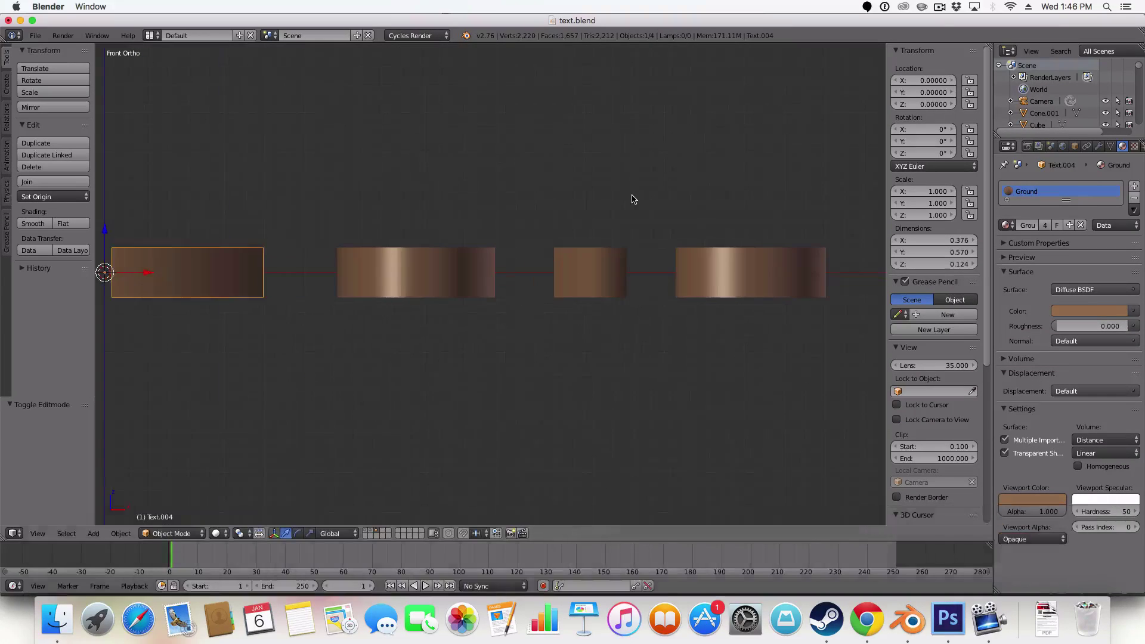
{"action": "middle_click_drag", "start_coordinate": [472, 186], "coordinate": [770, 190], "text": "shift"}
{"action": "scroll", "coordinate": [608, 208], "scroll_direction": "up", "scroll_amount": 4}
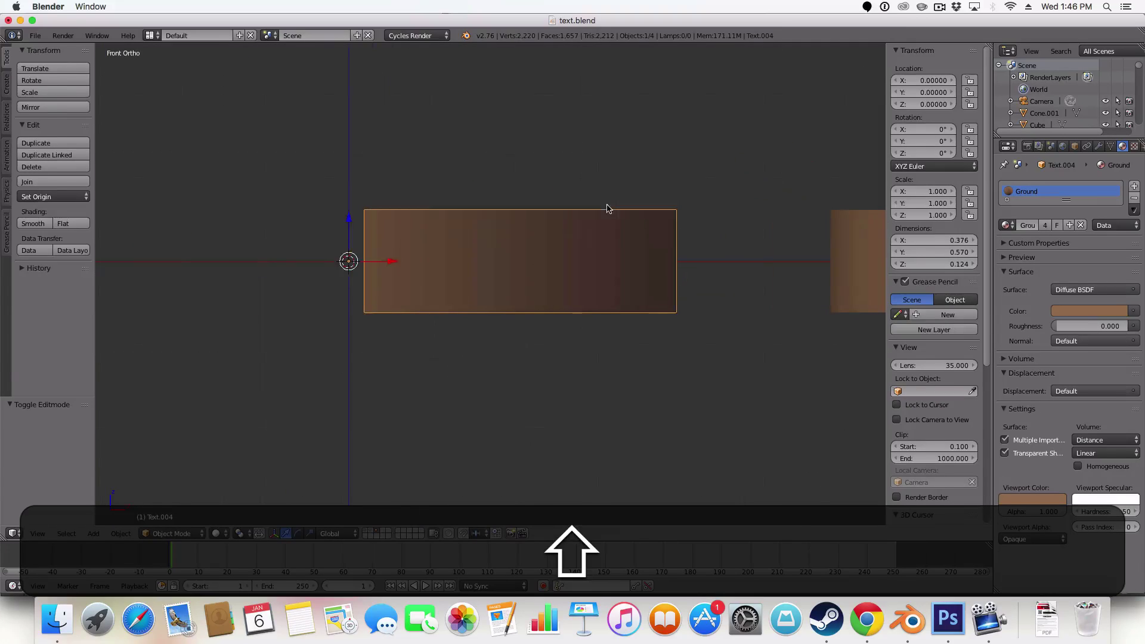
{"action": "key", "text": "Tab"}
{"action": "key", "text": "z"}
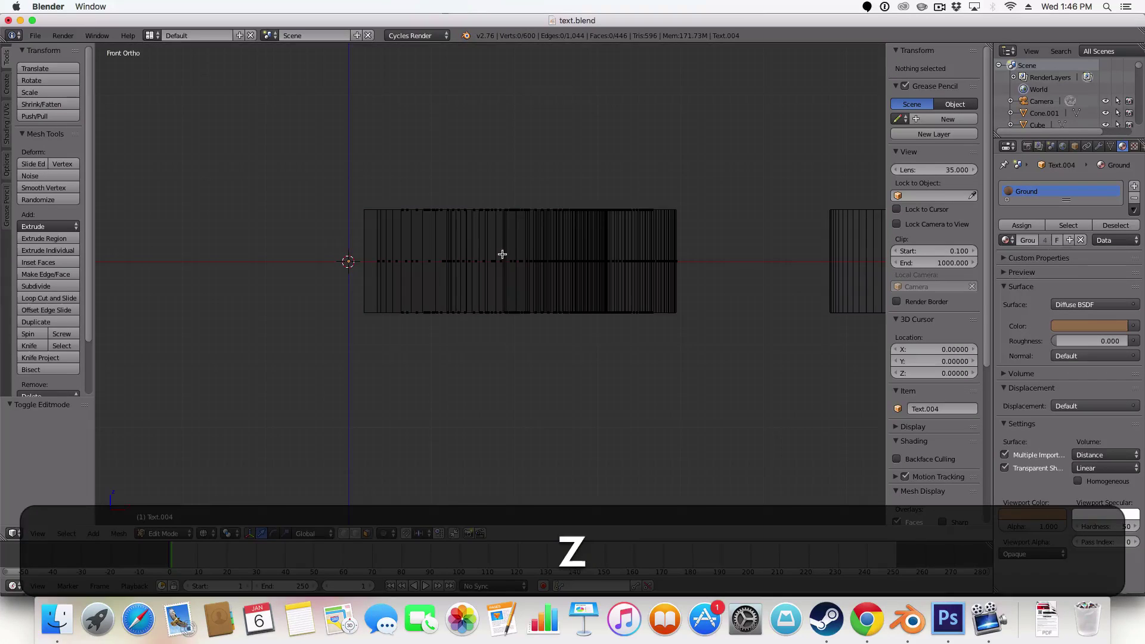
{"action": "key", "text": "z"}
{"action": "key", "text": "z"}
{"action": "key", "text": "ctrl+z"}
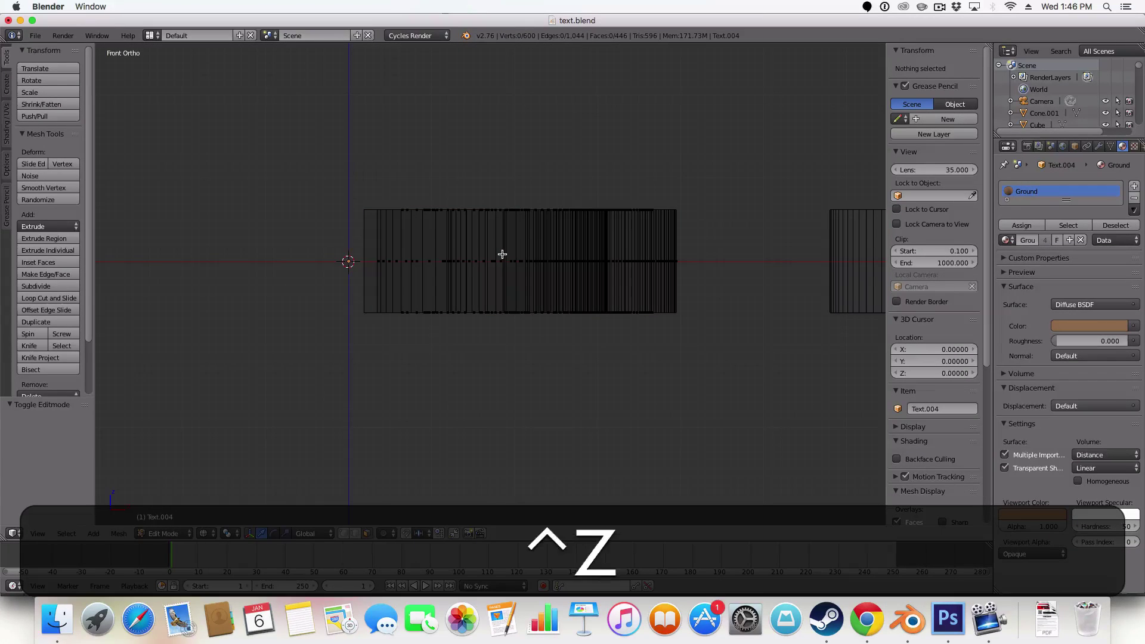
Add a horizontal loop cut slid just below the digit's top
{"action": "key", "text": "ctrl+r"}
{"action": "left_click", "coordinate": [502, 254]}
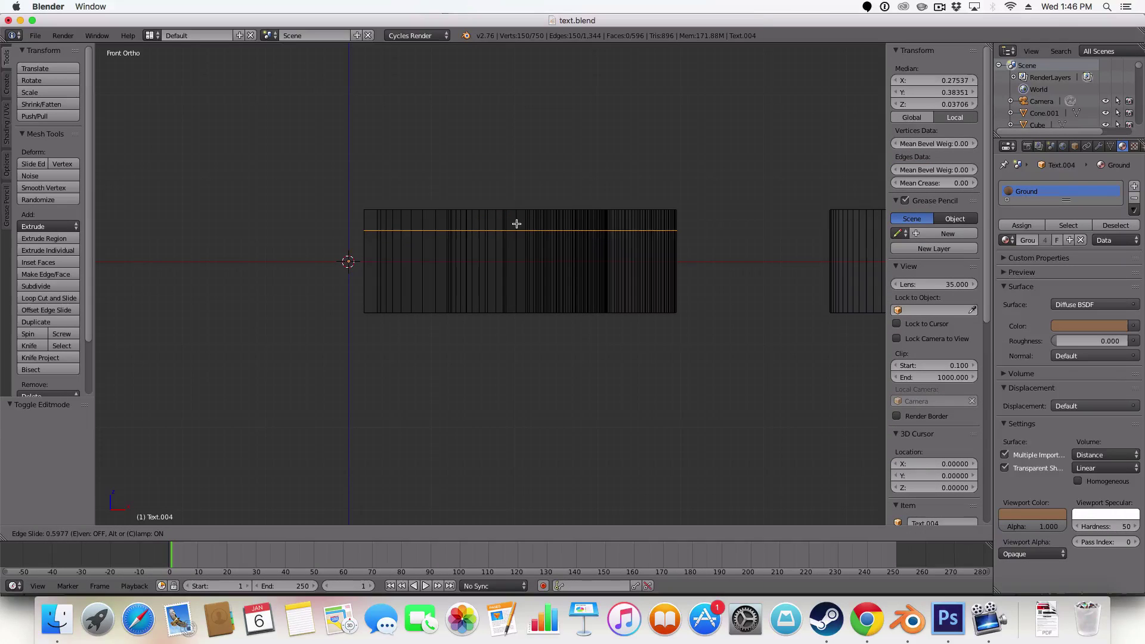
{"action": "left_click", "coordinate": [516, 233]}
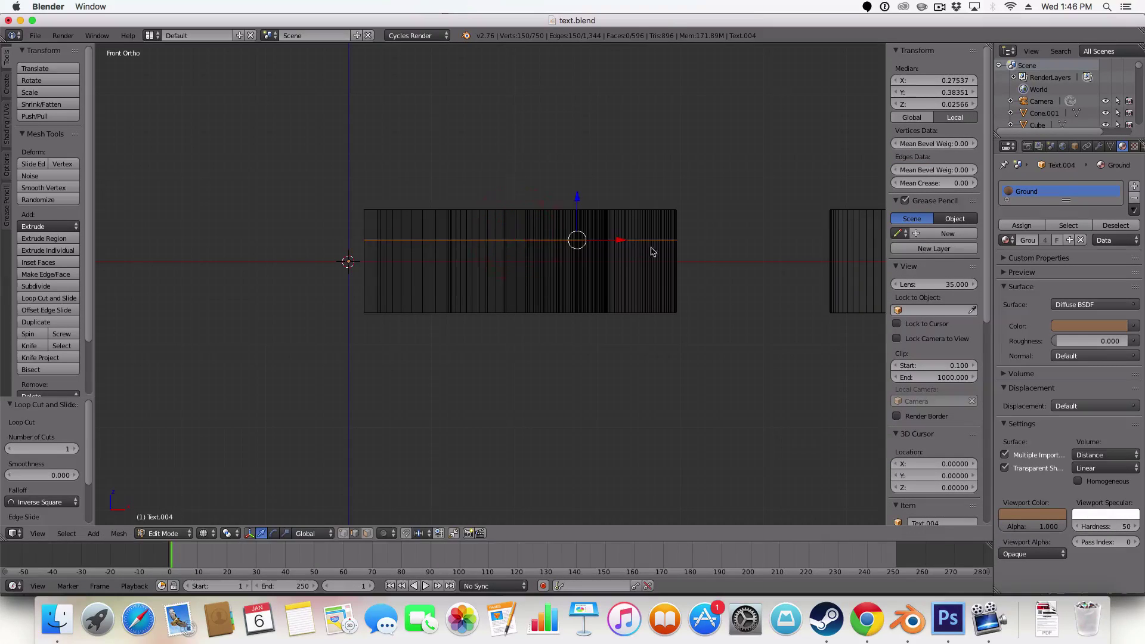
{"action": "key", "text": "a"}
{"action": "left_click", "coordinate": [840, 238]}
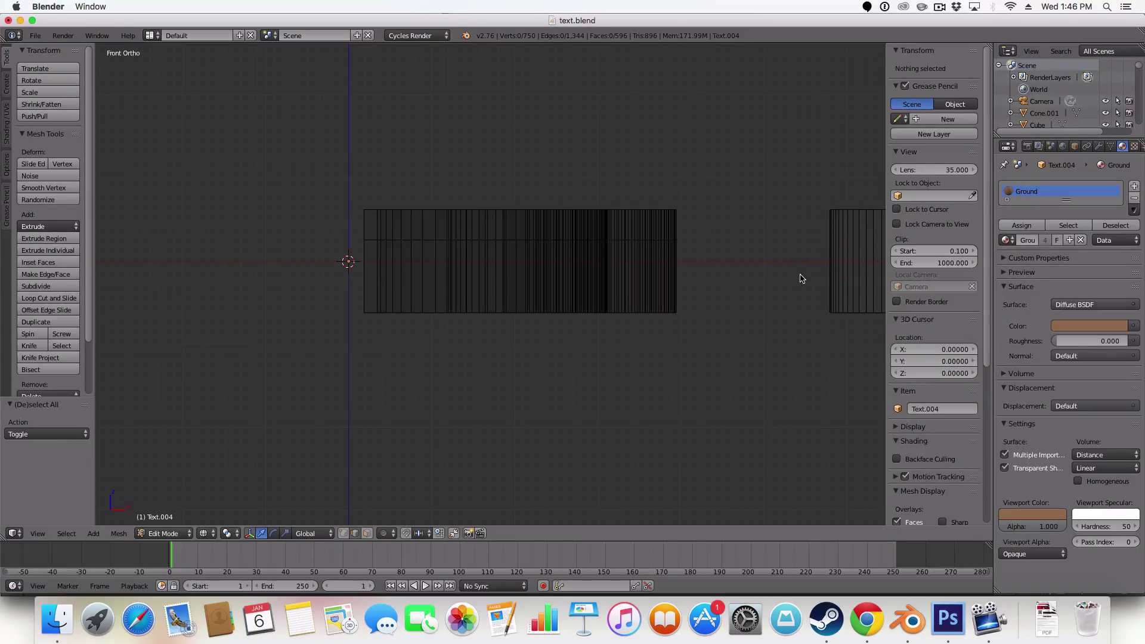
{"action": "key", "text": "Tab"}
{"action": "middle_click_drag", "start_coordinate": [806, 280], "coordinate": [372, 270], "text": "shift"}
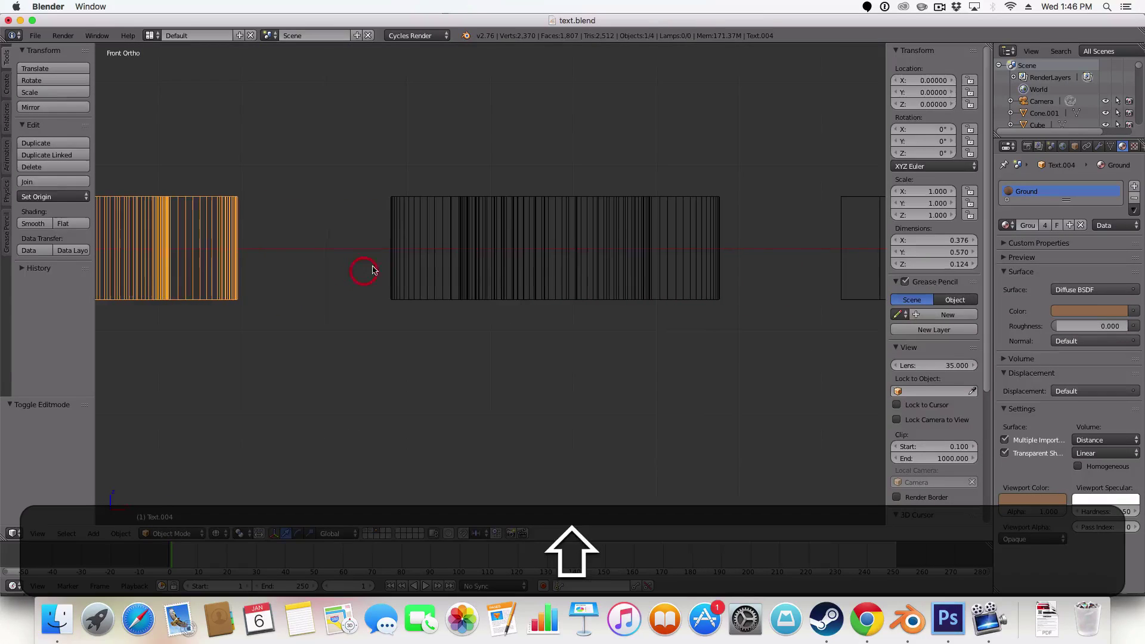
Cancel a second loop cut and frame all the digits with Shift+C
{"action": "key", "text": "Tab"}
{"action": "key", "text": "ctrl+r"}
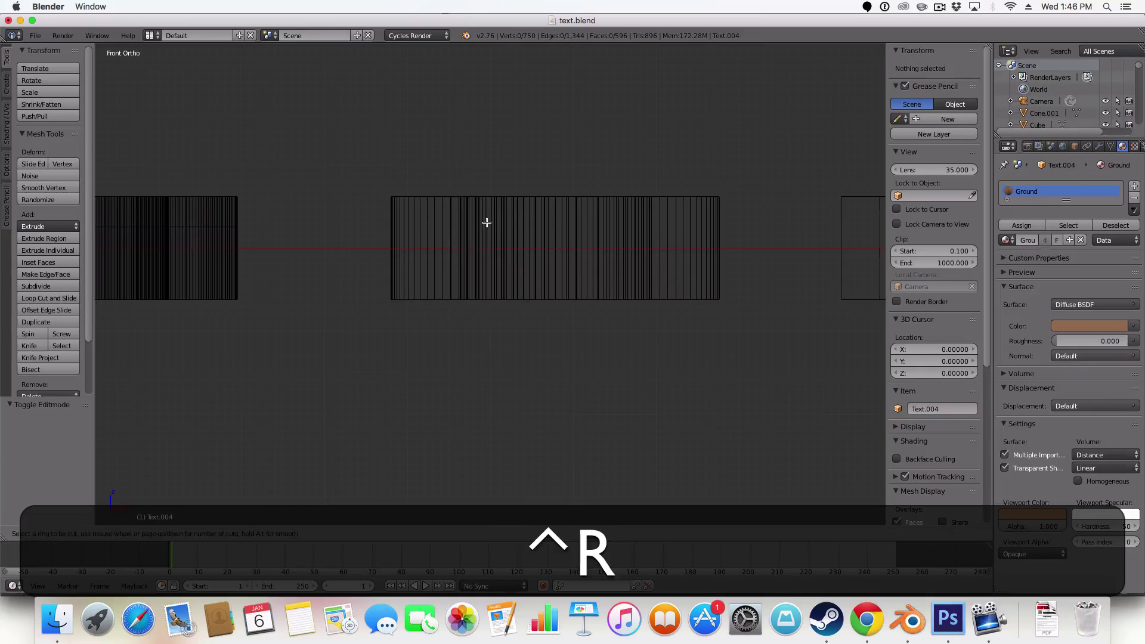
{"action": "key", "text": "Tab"}
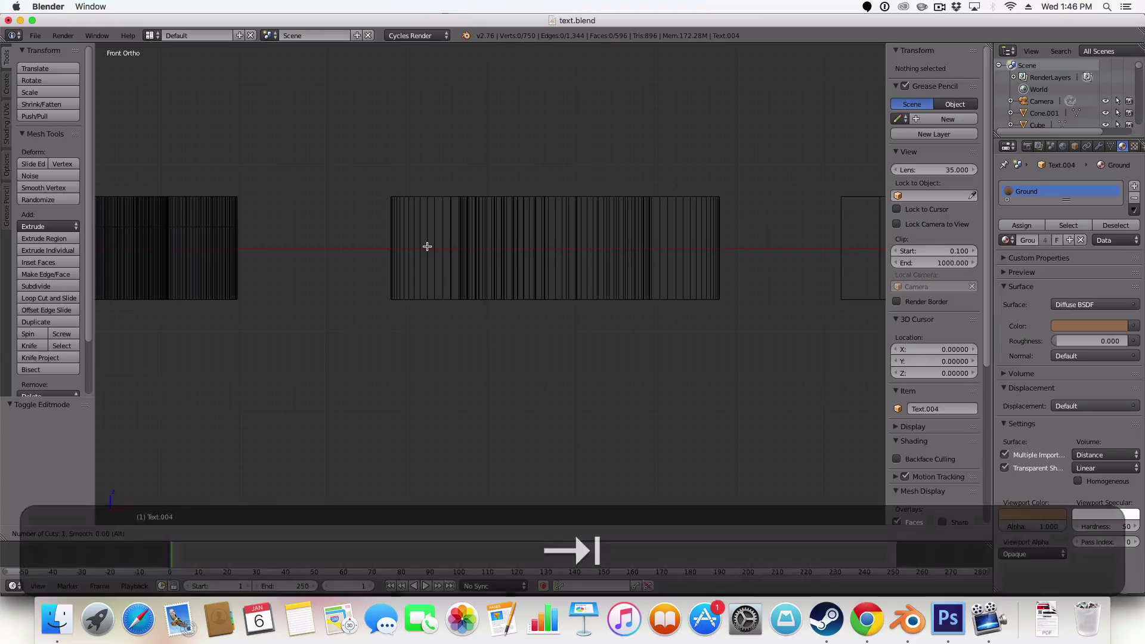
{"action": "key", "text": "Escape"}
{"action": "left_click", "coordinate": [419, 237]}
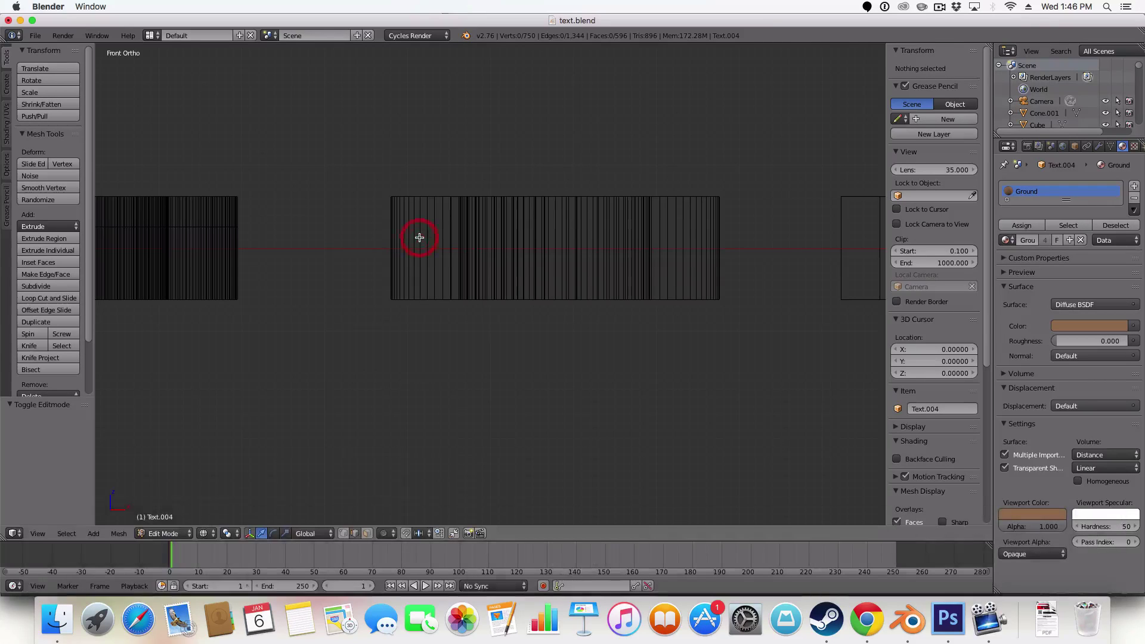
{"action": "key", "text": "shift+c"}
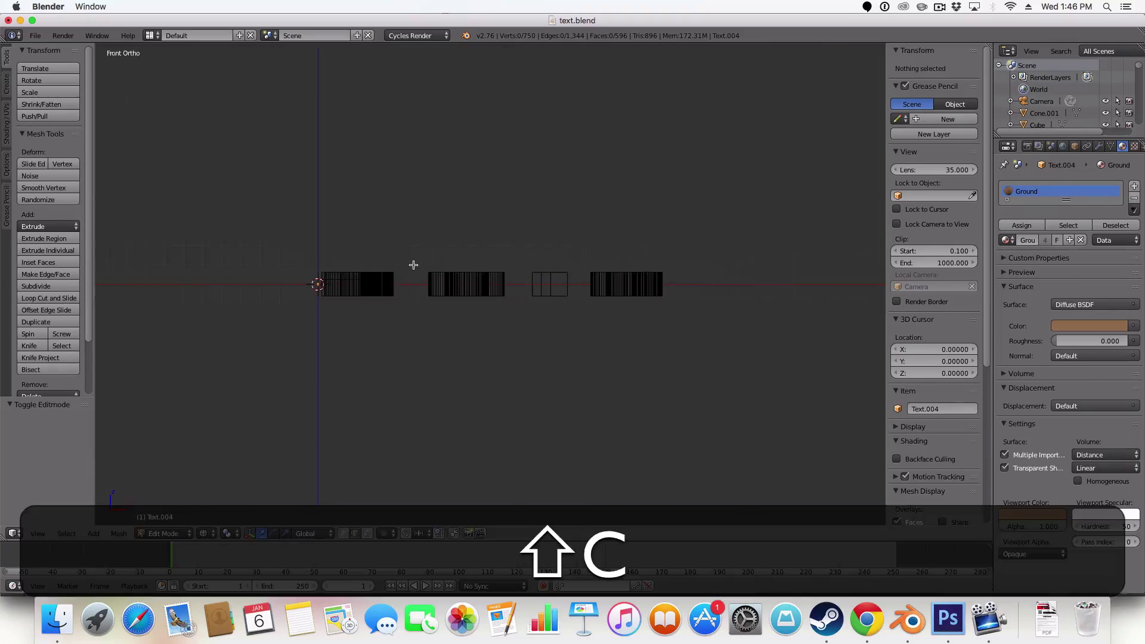
Add a horizontal edge loop slid near the top of the second digit
{"action": "key", "text": "Tab"}
{"action": "right_click", "coordinate": [413, 266]}
{"action": "scroll", "coordinate": [414, 267], "scroll_direction": "up", "scroll_amount": 4}
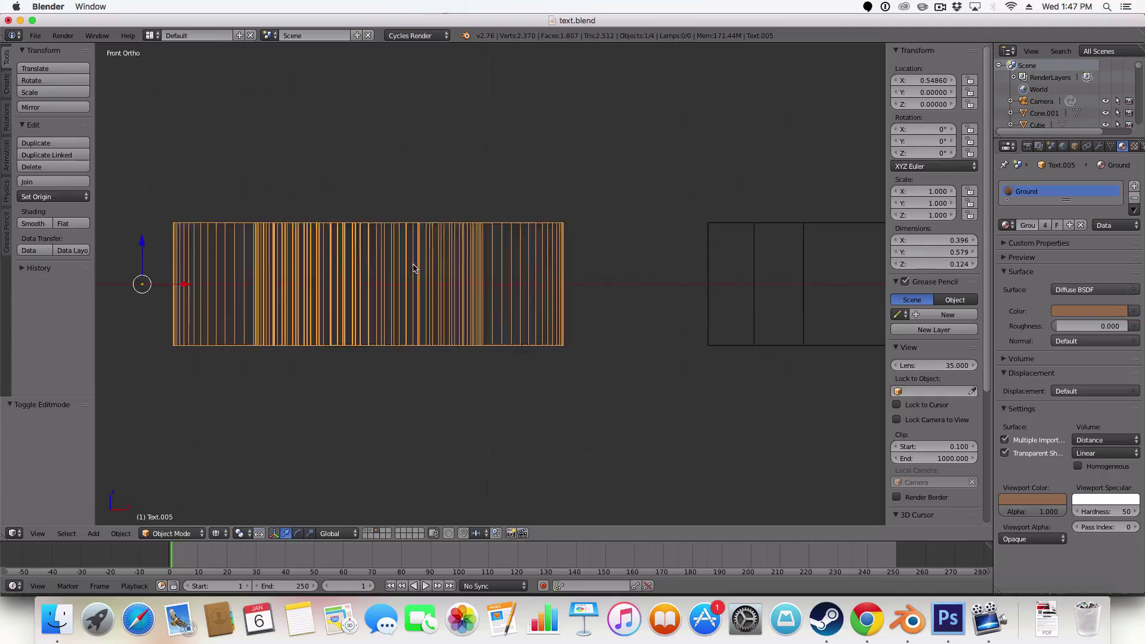
{"action": "key", "text": "Tab"}
{"action": "key", "text": "ctrl+Tab"}
{"action": "key", "text": "ctrl+r"}
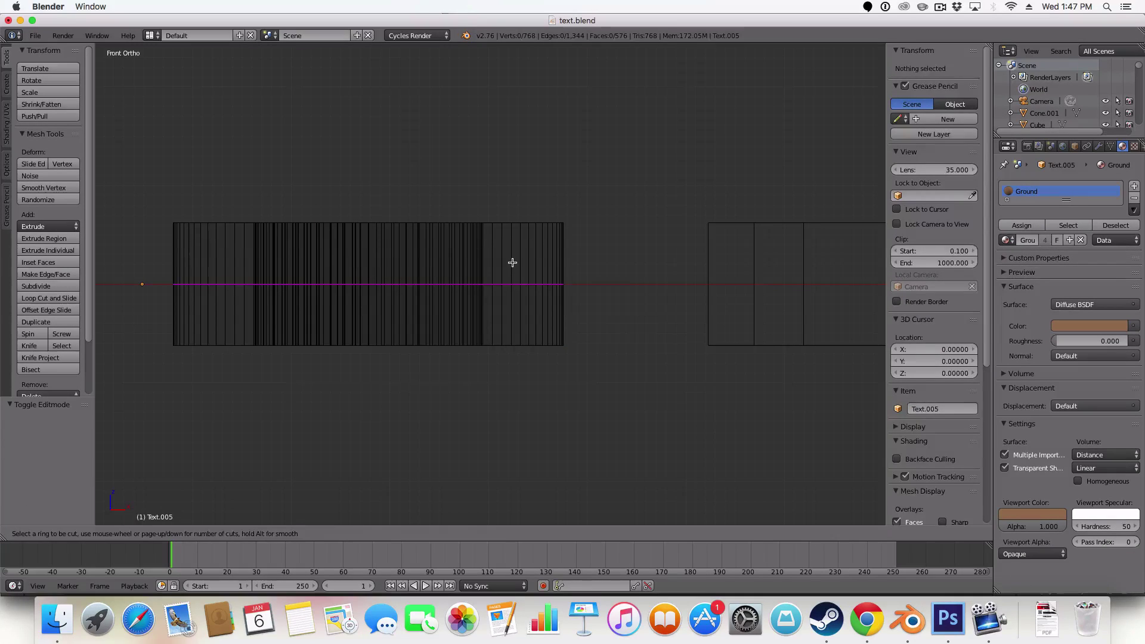
{"action": "left_click", "coordinate": [513, 261]}
{"action": "left_click", "coordinate": [521, 230]}
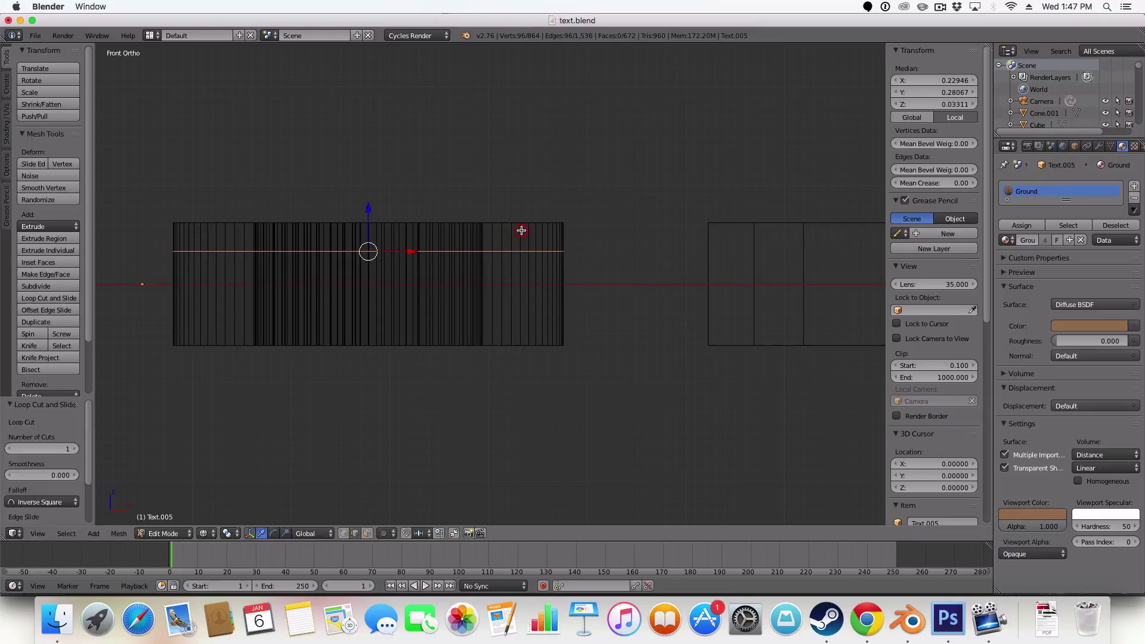
{"action": "key", "text": "a"}
{"action": "key", "text": "Tab"}
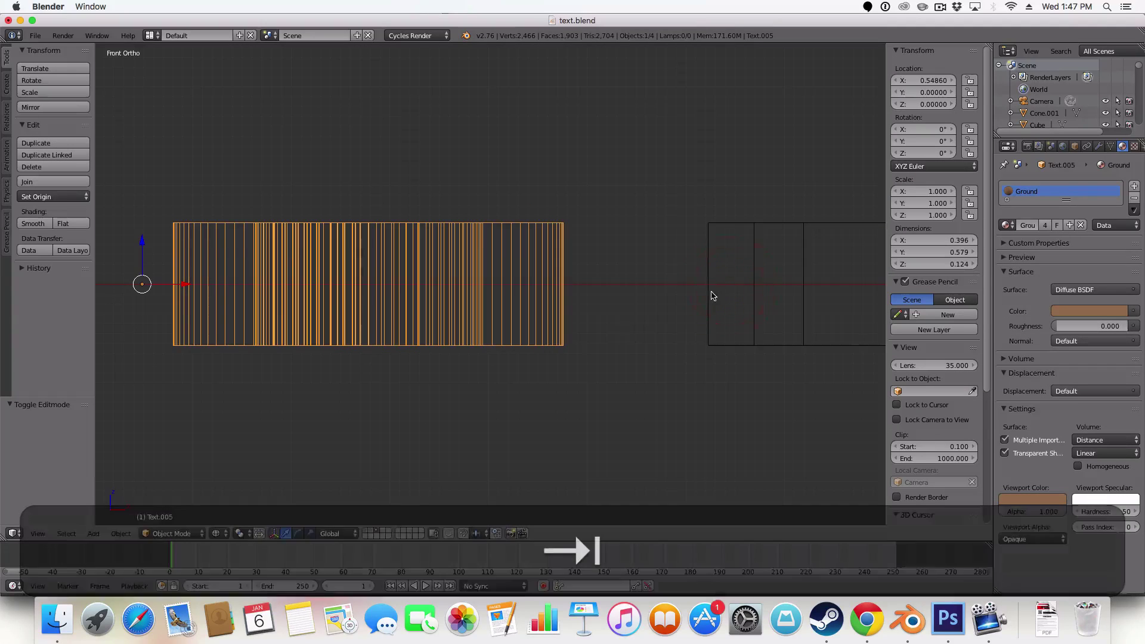
Add a matching horizontal edge loop near the top of the third digit
{"action": "right_click", "coordinate": [731, 288]}
{"action": "middle_click_drag", "start_coordinate": [729, 301], "coordinate": [338, 330], "text": "shift"}
{"action": "key", "text": "Tab"}
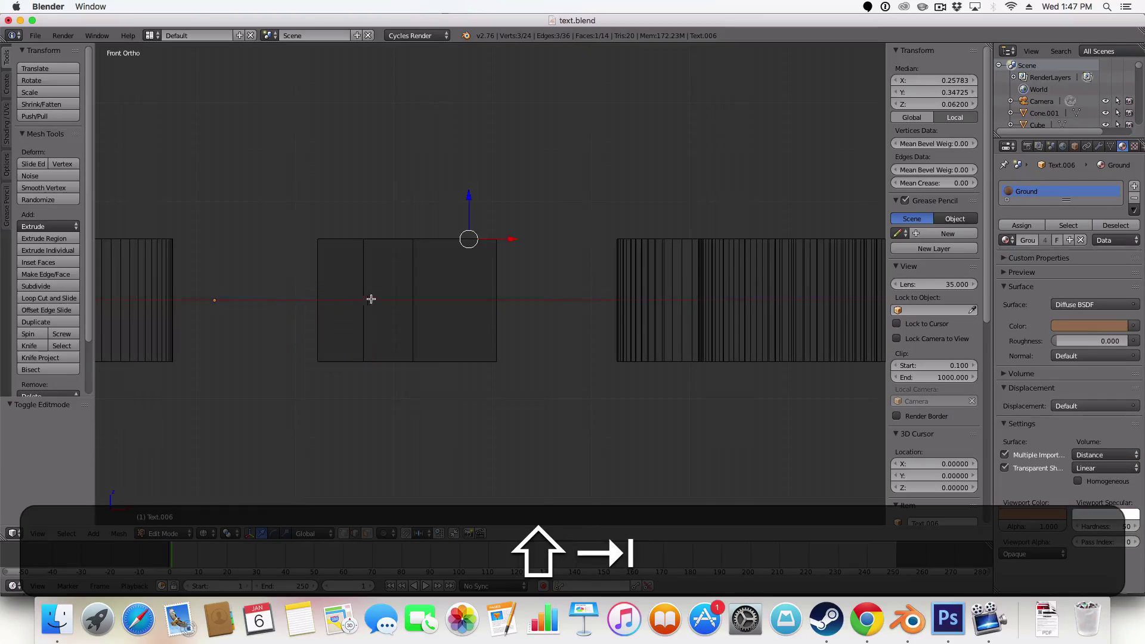
{"action": "key", "text": "ctrl+r"}
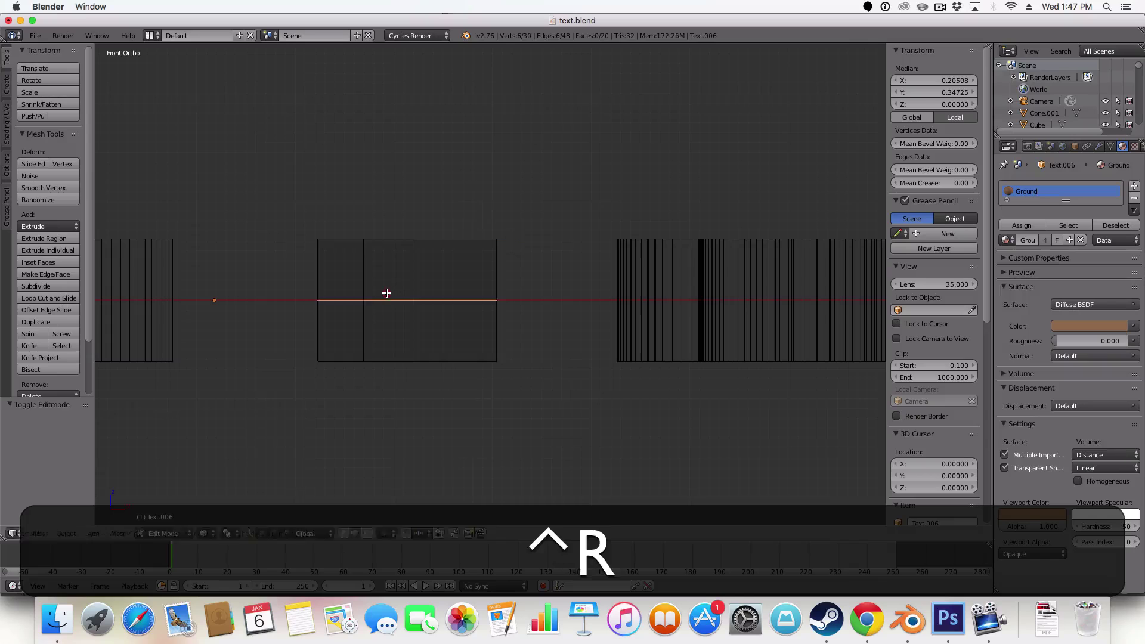
{"action": "left_click", "coordinate": [386, 292]}
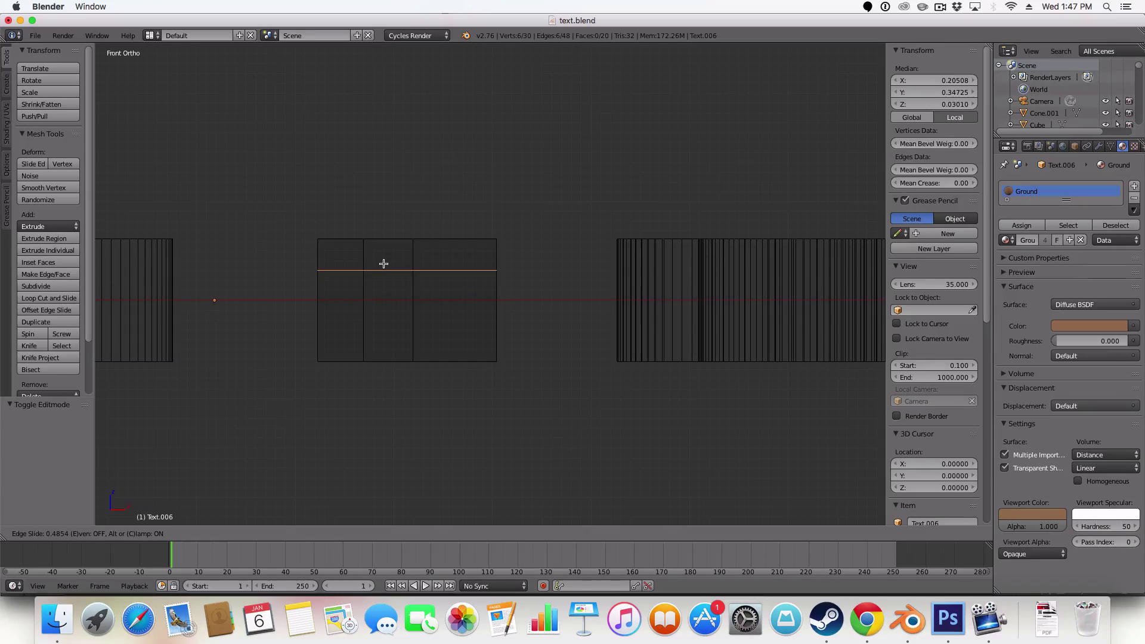
{"action": "left_click", "coordinate": [383, 263]}
{"action": "key", "text": "Tab"}
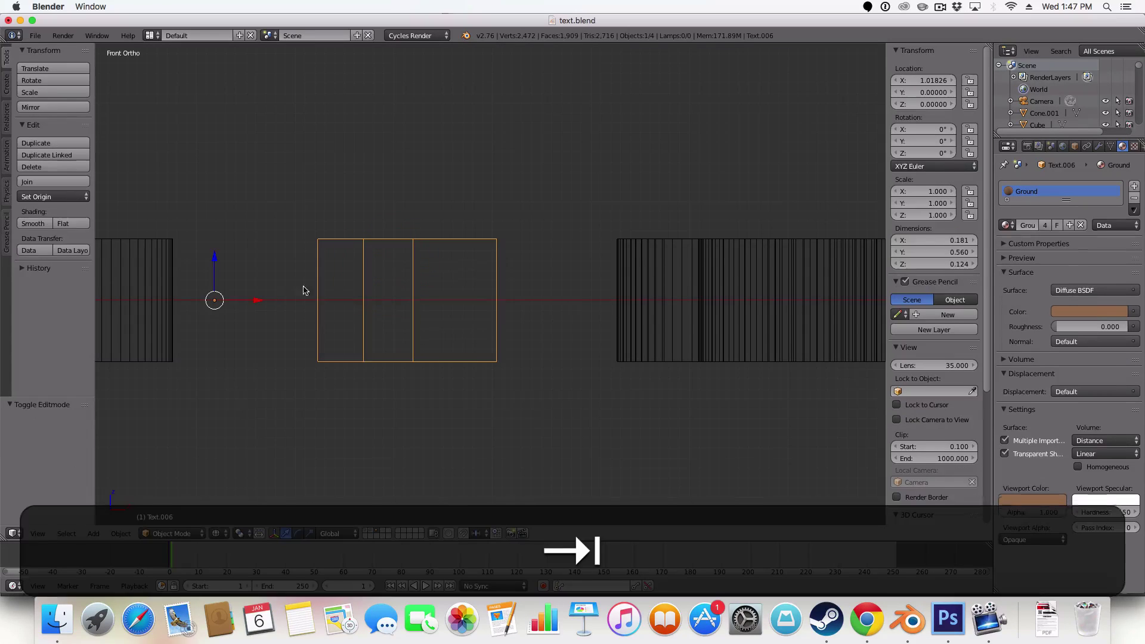
Give the fourth digit the same near-top edge loop, then orbit to check the digits
{"action": "right_click", "coordinate": [673, 297]}
{"action": "middle_click_drag", "start_coordinate": [658, 347], "coordinate": [318, 336], "text": "shift"}
{"action": "key", "text": "Tab"}
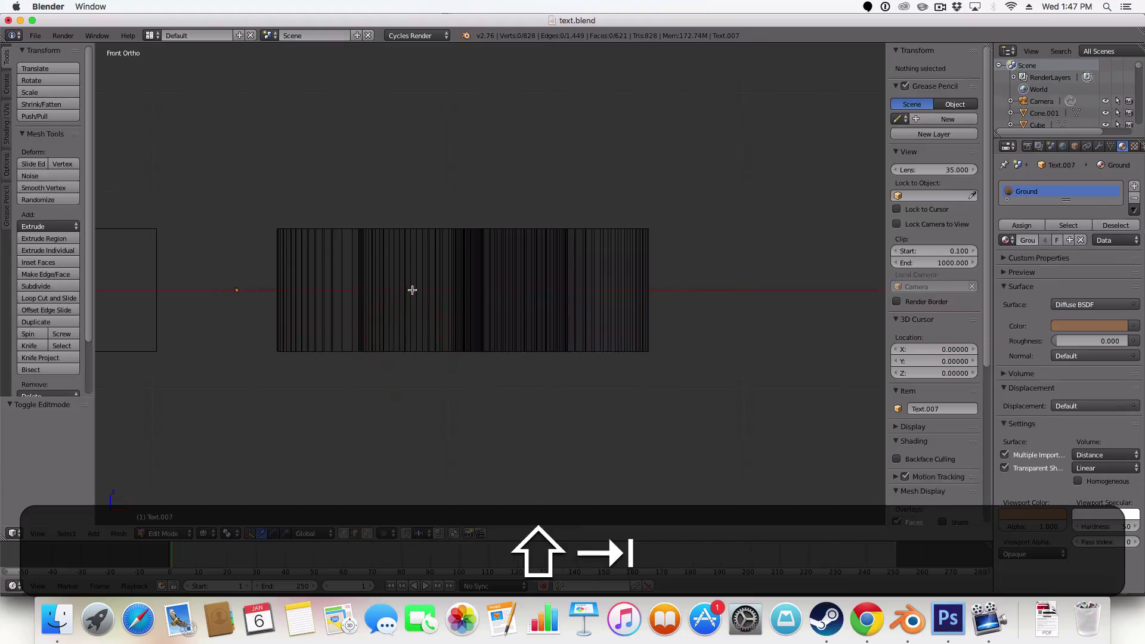
{"action": "key", "text": "ctrl+r"}
{"action": "left_click", "coordinate": [417, 271]}
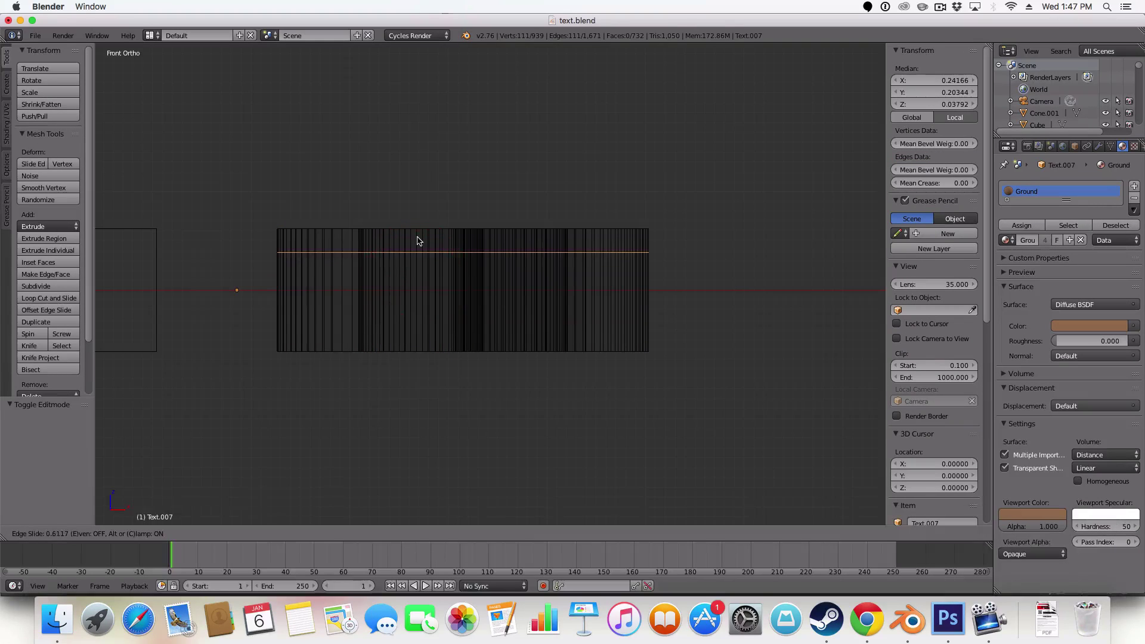
{"action": "left_click", "coordinate": [419, 250]}
{"action": "key", "text": "Tab"}
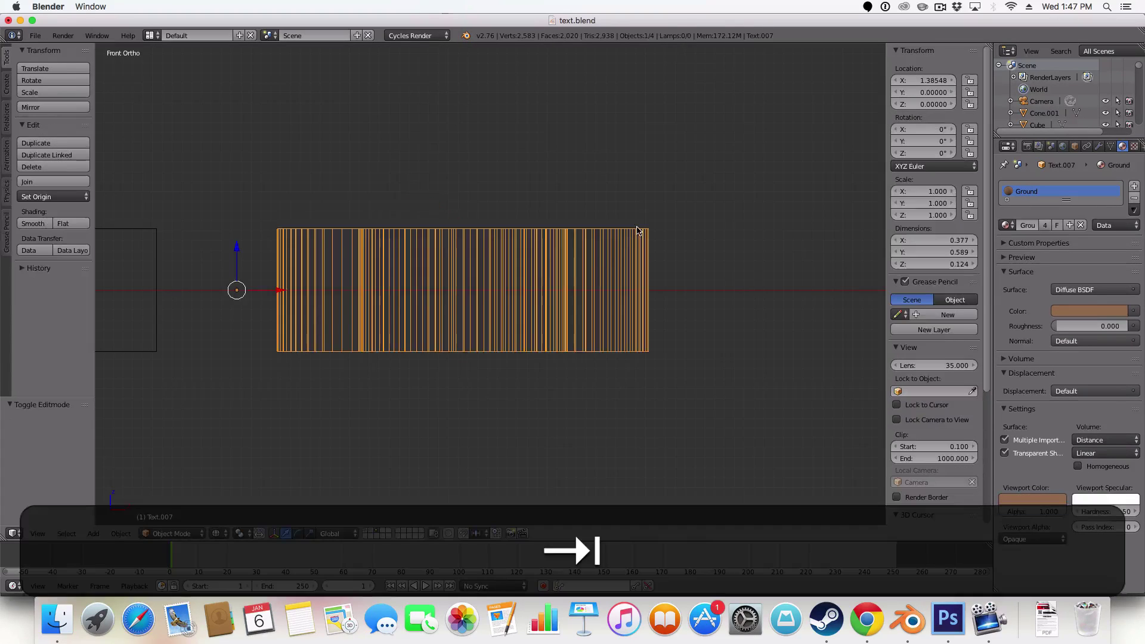
{"action": "middle_click_drag", "start_coordinate": [592, 270], "coordinate": [683, 282]}
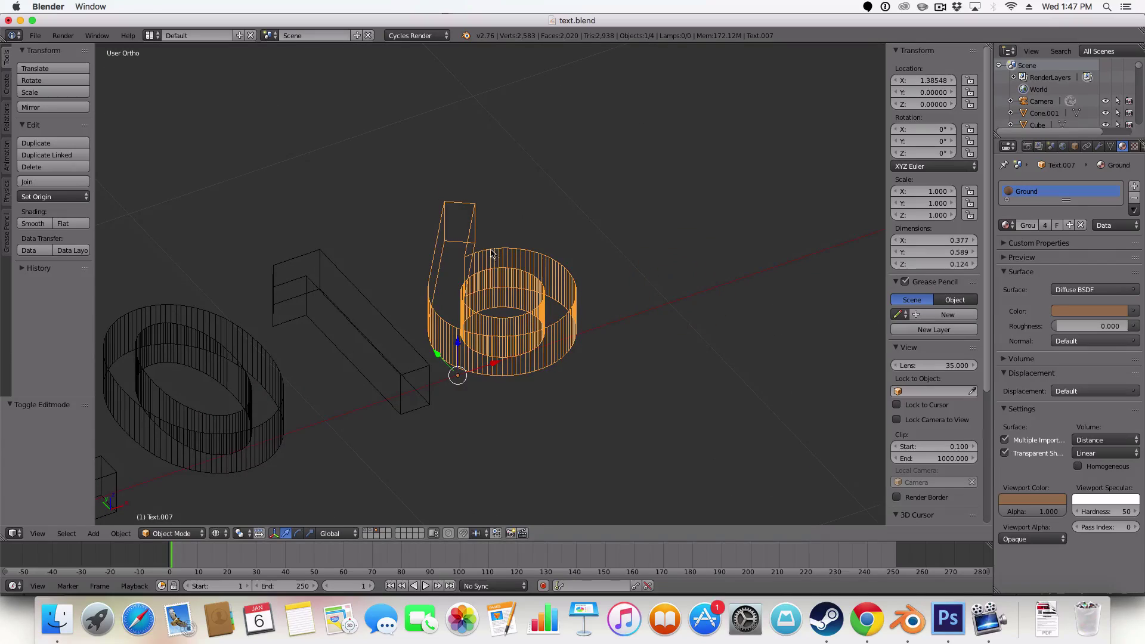
Box-select the band of faces above the edge loop on the leftmost 2 digit
{"action": "key", "text": "1"}
{"action": "middle_click_drag", "start_coordinate": [468, 250], "coordinate": [865, 210], "text": "shift"}
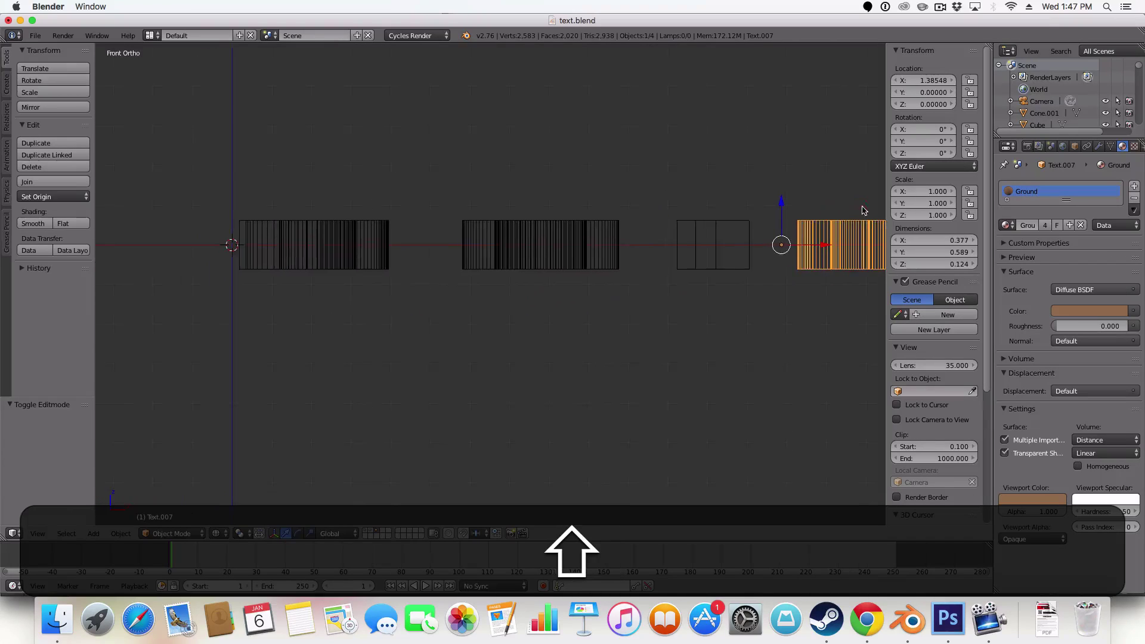
{"action": "left_click", "coordinate": [288, 218]}
{"action": "middle_click_drag", "start_coordinate": [294, 191], "coordinate": [529, 252], "text": "shift"}
{"action": "scroll", "coordinate": [368, 216], "scroll_direction": "up", "scroll_amount": 4}
{"action": "middle_click_drag", "start_coordinate": [368, 216], "coordinate": [619, 200], "text": "shift"}
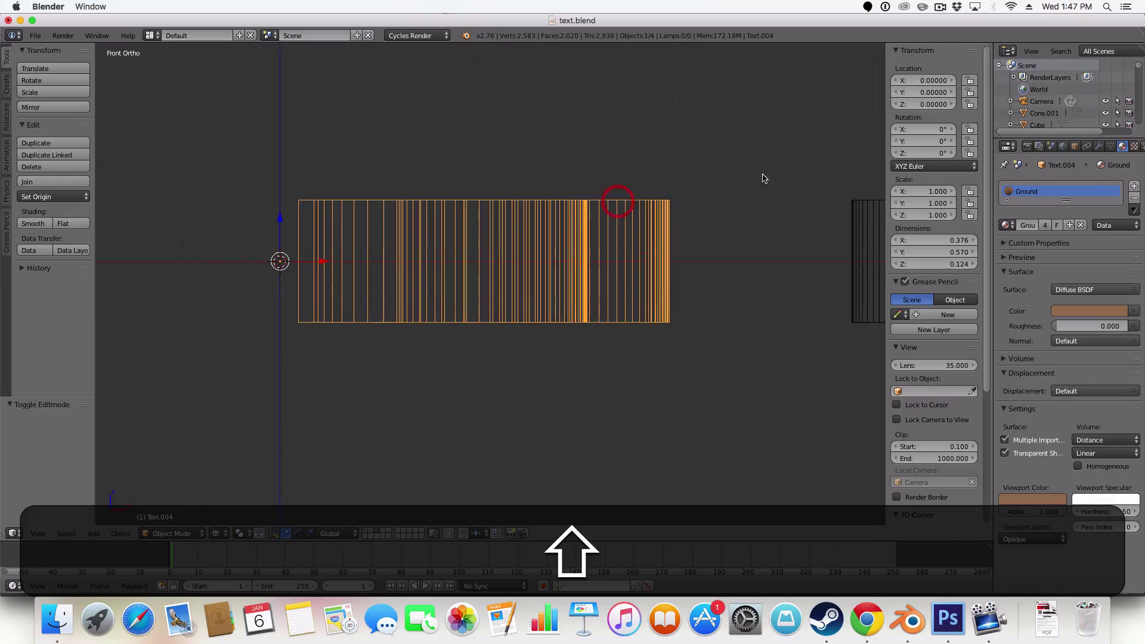
{"action": "key", "text": "Tab"}
{"action": "key", "text": "b"}
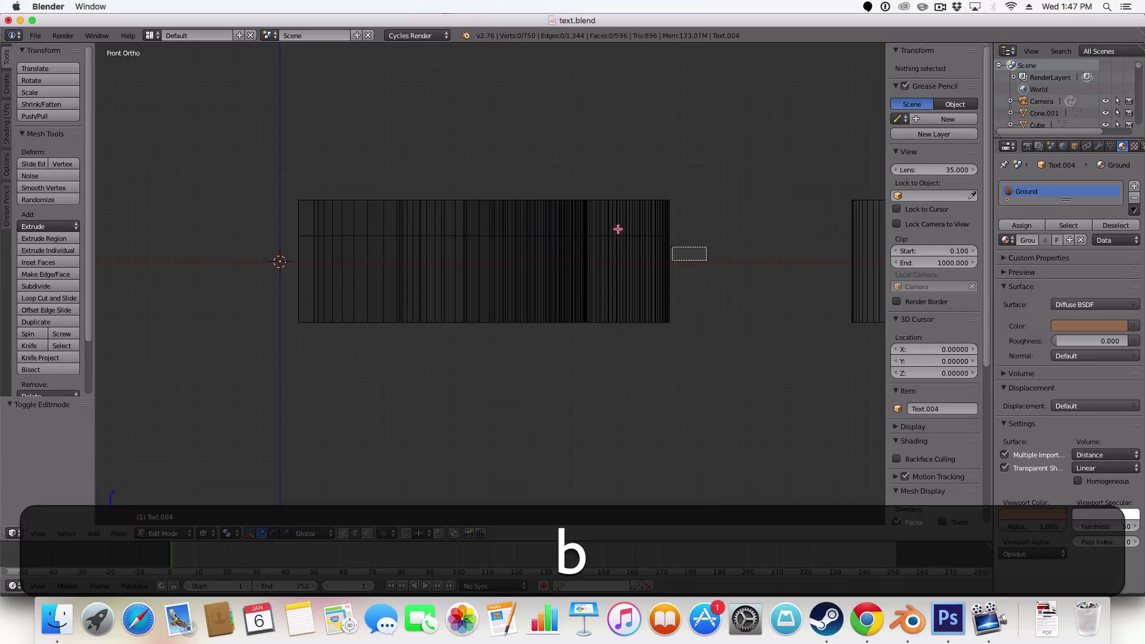
{"action": "left_click_drag", "start_coordinate": [707, 260], "coordinate": [206, 111]}
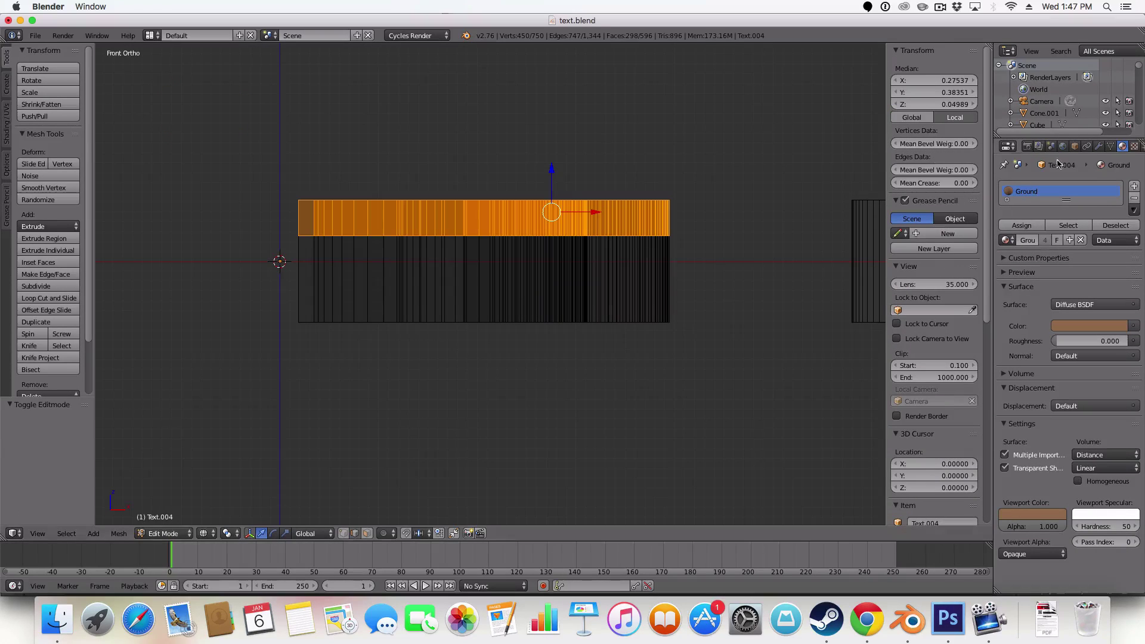
Add a material slot set to Summer and assign it to those top faces
{"action": "left_click", "coordinate": [1135, 191]}
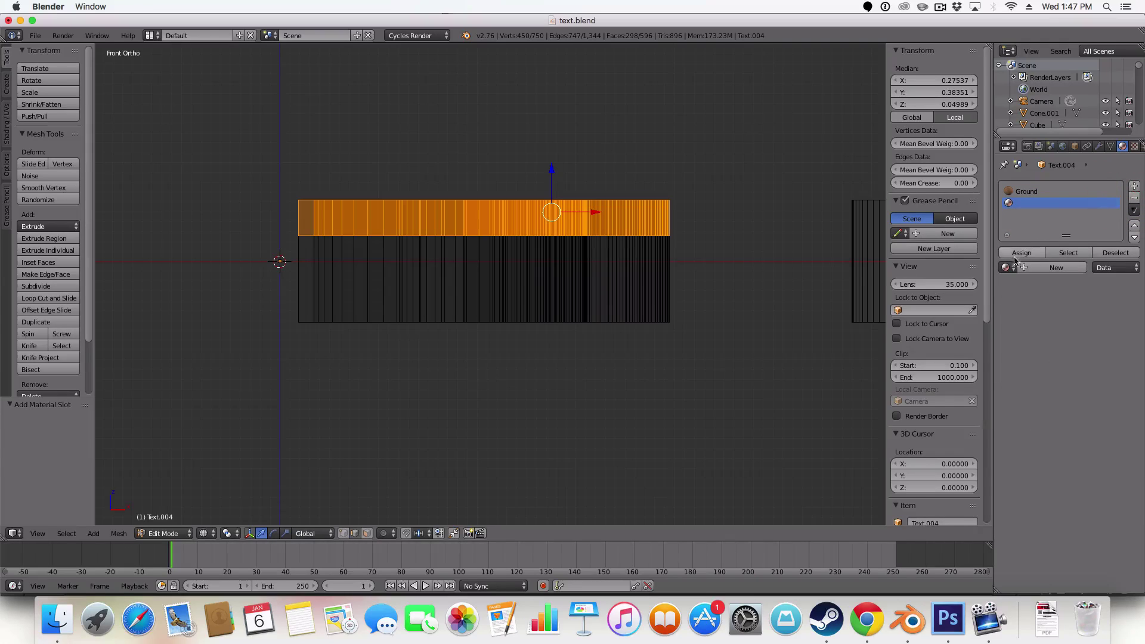
{"action": "left_click", "coordinate": [1006, 268]}
{"action": "left_click", "coordinate": [943, 339]}
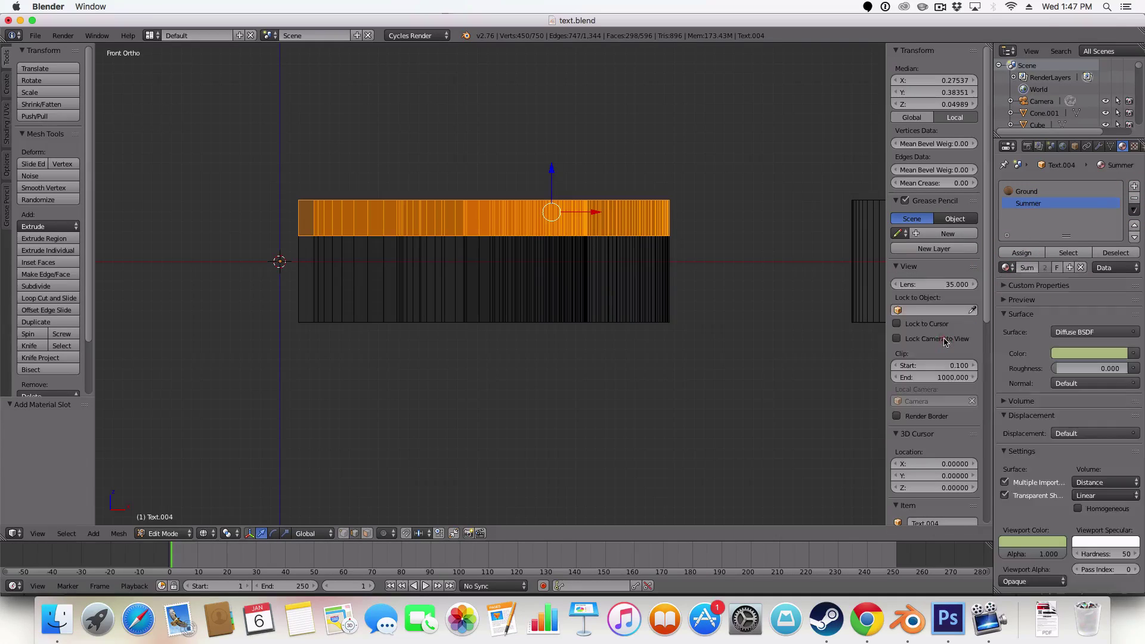
{"action": "left_click", "coordinate": [1020, 253]}
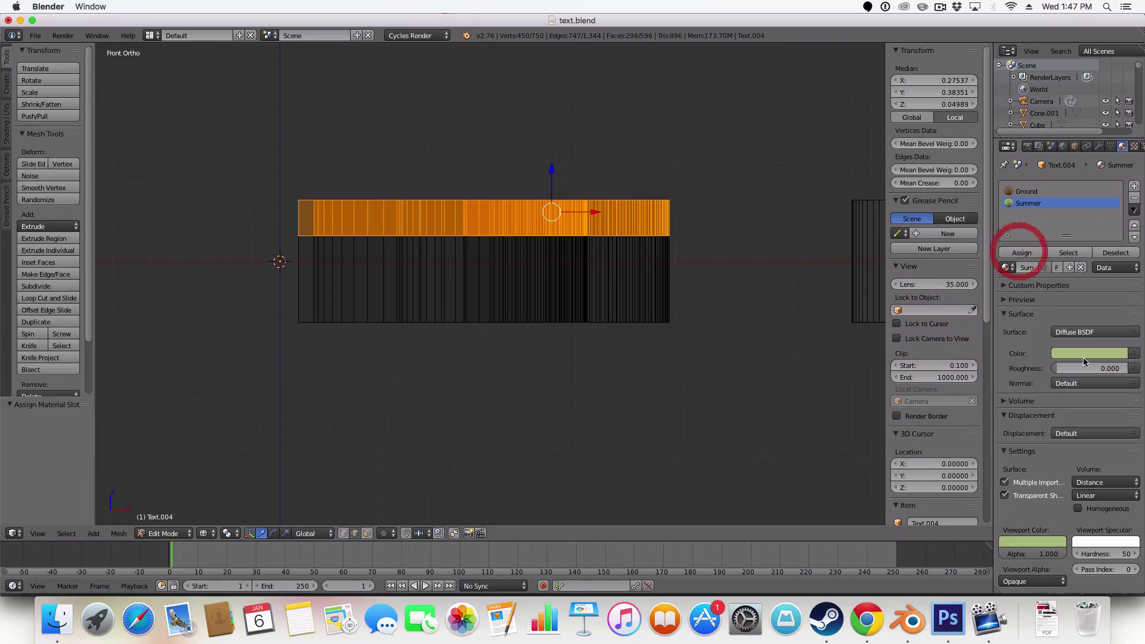
{"action": "key", "text": "Tab"}
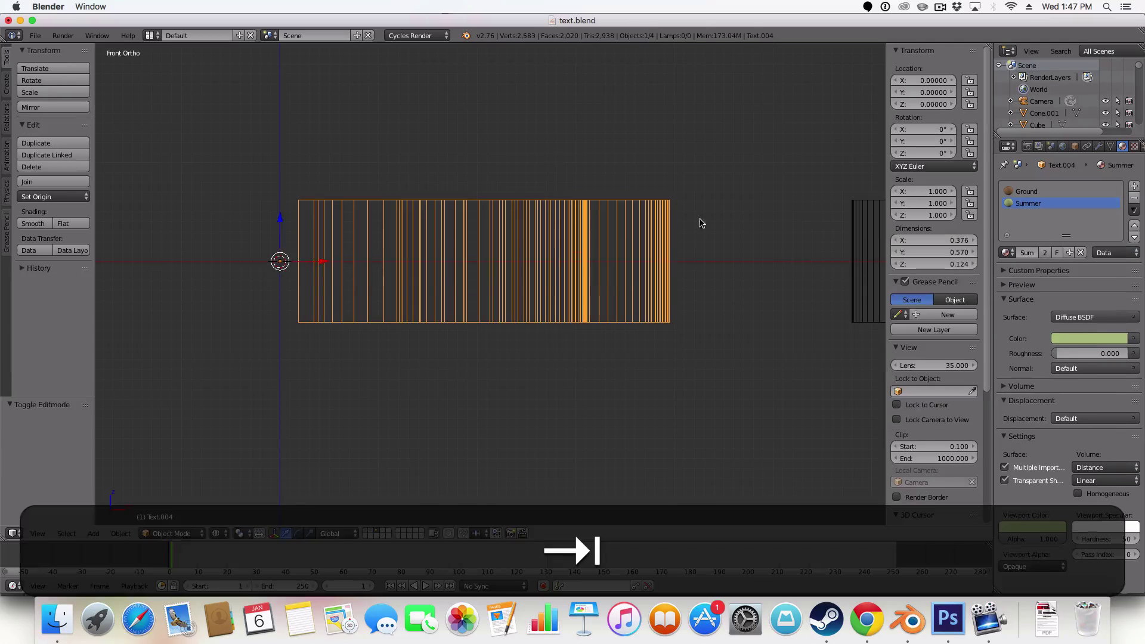
Assign the Autum material to the top faces of the 0 digit in a new slot
{"action": "right_click", "coordinate": [361, 237]}
{"action": "key", "text": "Tab"}
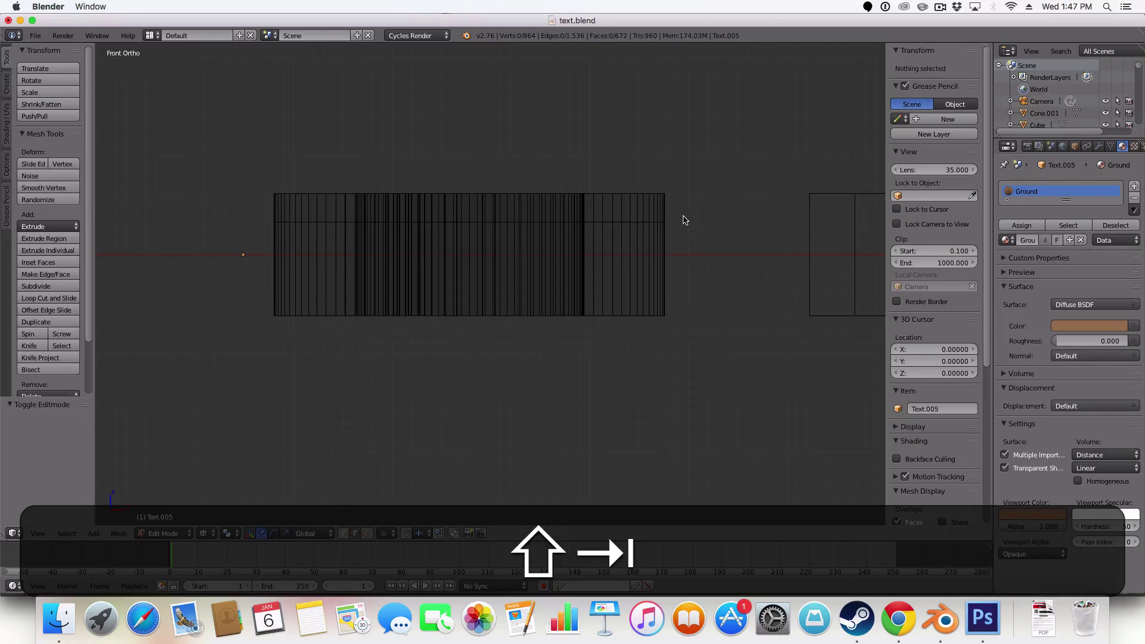
{"action": "key", "text": "b"}
{"action": "left_click_drag", "start_coordinate": [691, 235], "coordinate": [235, 108]}
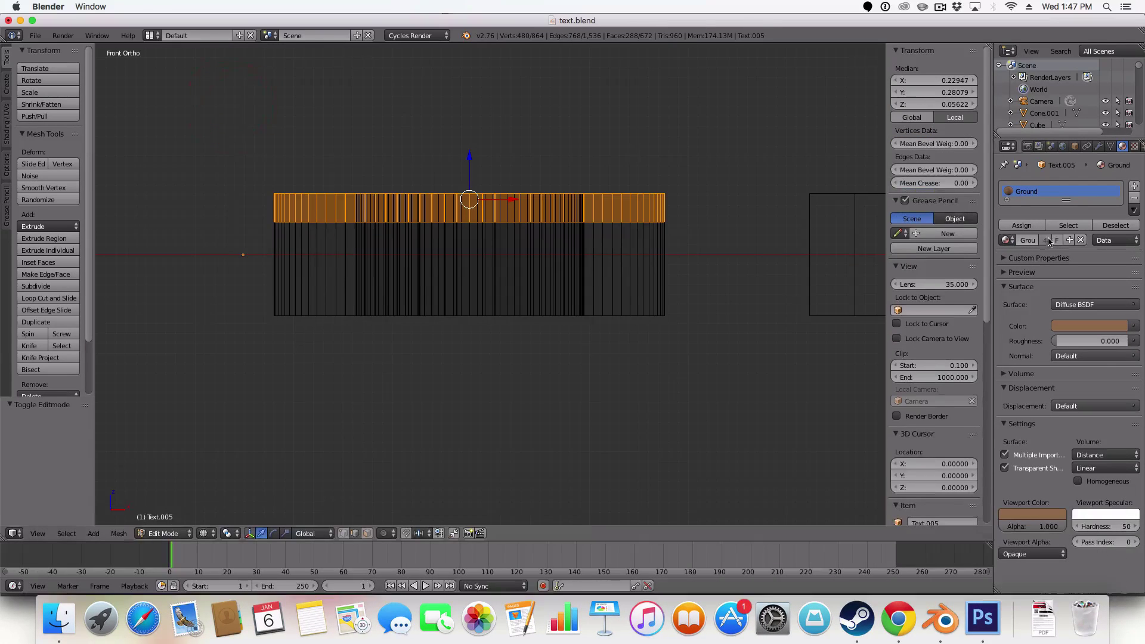
{"action": "left_click", "coordinate": [1133, 189]}
{"action": "left_click", "coordinate": [1008, 268]}
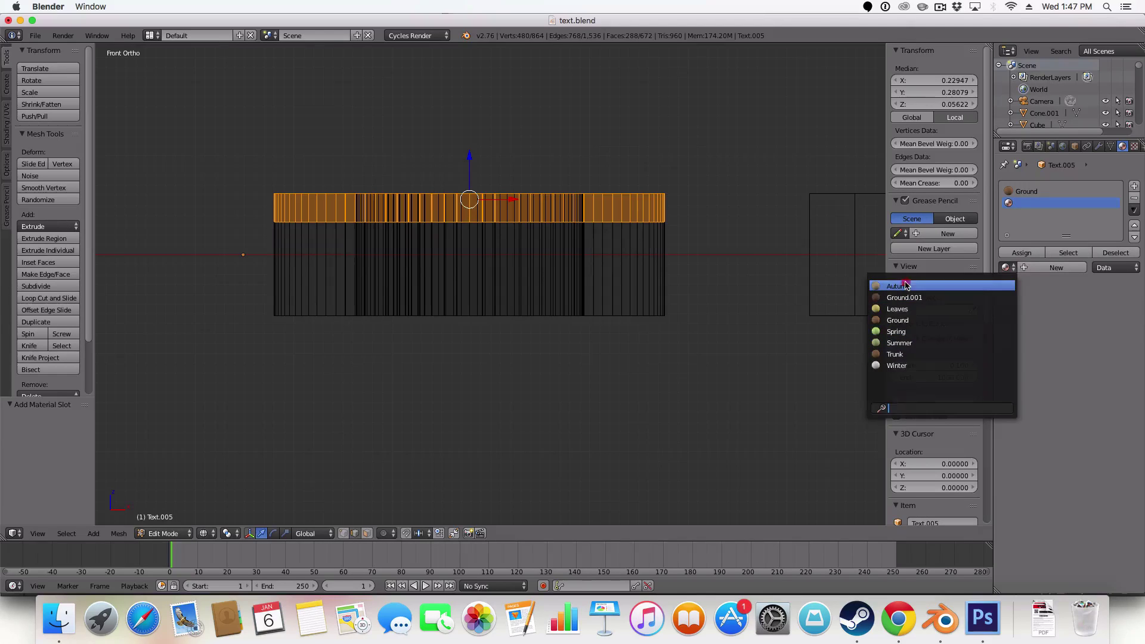
{"action": "left_click", "coordinate": [898, 286]}
{"action": "left_click", "coordinate": [1022, 252]}
{"action": "key", "text": "Tab"}
Assign the Winter material to the top faces of the middle 1 digit
{"action": "middle_click_drag", "start_coordinate": [757, 281], "coordinate": [478, 227], "text": "shift"}
{"action": "key", "text": "Tab"}
{"action": "key", "text": "Tab"}
{"action": "right_click", "coordinate": [544, 182]}
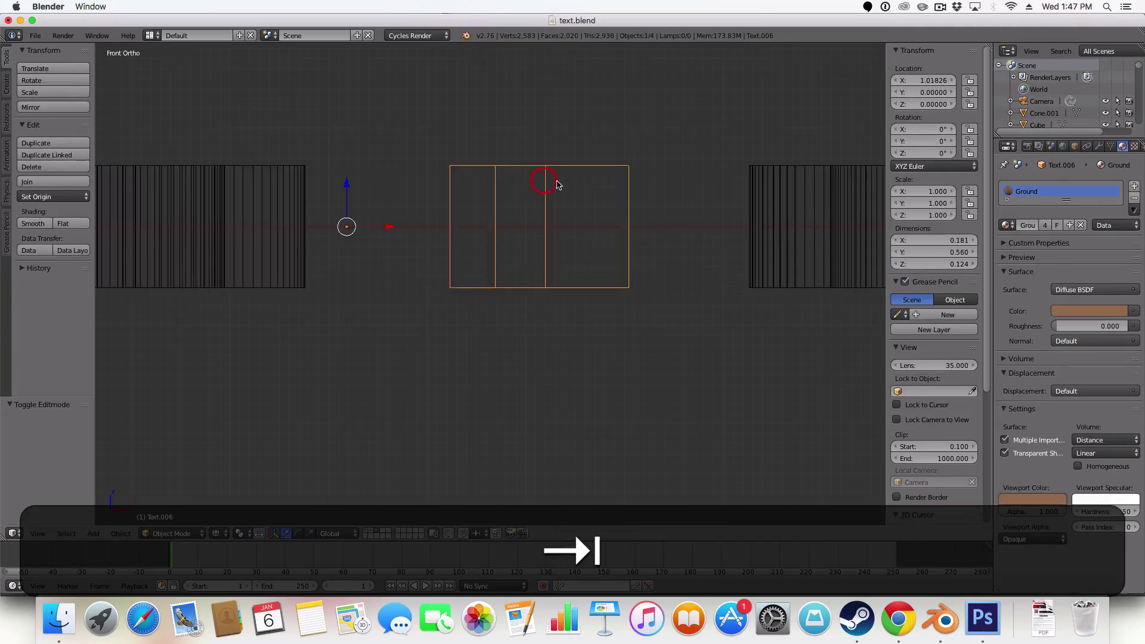
{"action": "key", "text": "Tab"}
{"action": "key", "text": "a"}
{"action": "key", "text": "b"}
{"action": "left_click_drag", "start_coordinate": [656, 210], "coordinate": [422, 113]}
{"action": "left_click", "coordinate": [1136, 188]}
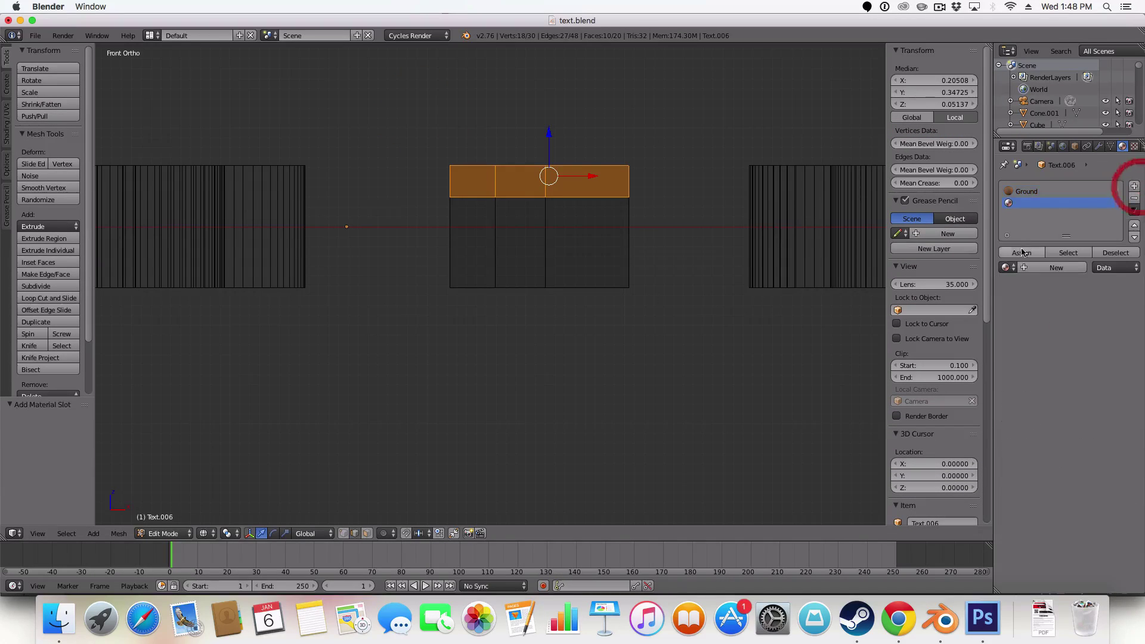
{"action": "left_click", "coordinate": [1008, 268]}
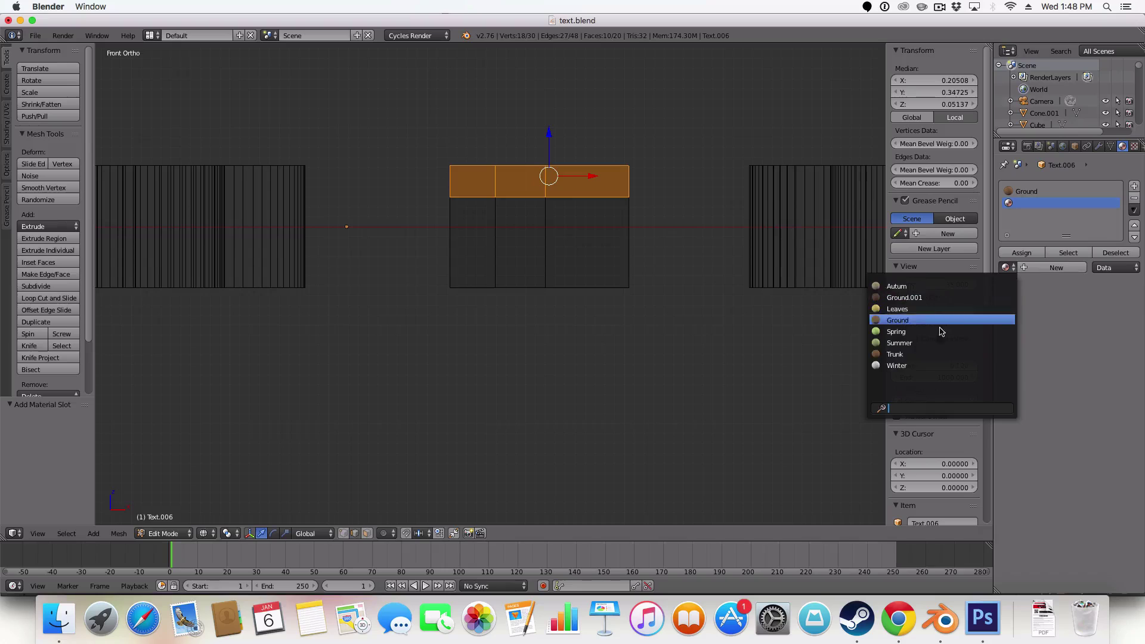
{"action": "left_click", "coordinate": [915, 365]}
{"action": "left_click", "coordinate": [1019, 253]}
{"action": "key", "text": "Tab"}
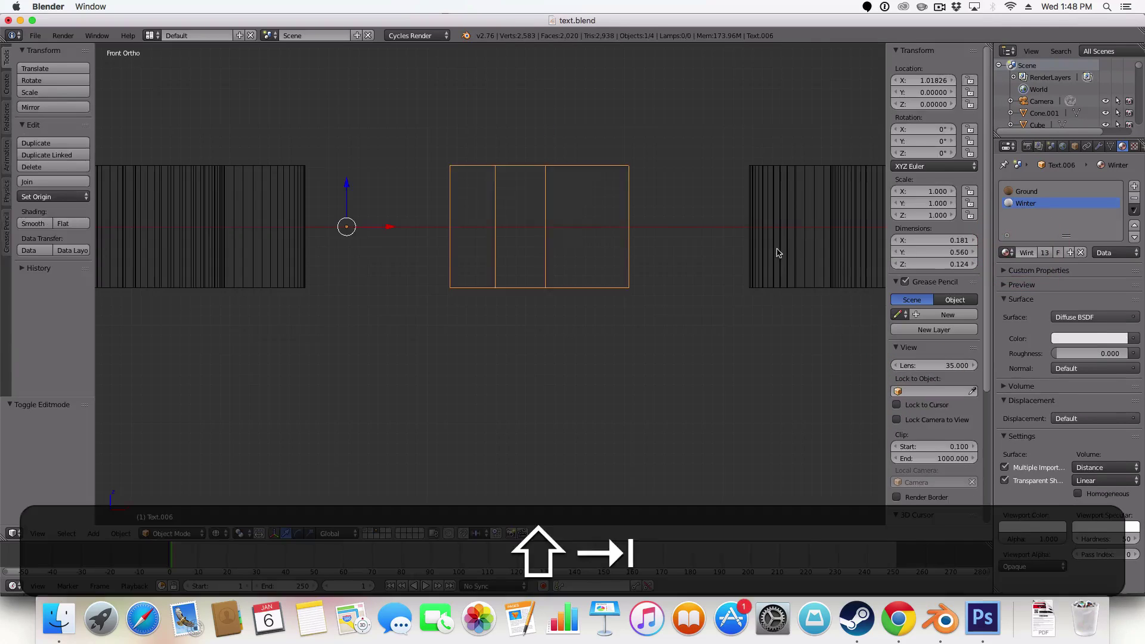
Select the top half of the right-hand 6 digit's faces
{"action": "middle_click_drag", "start_coordinate": [780, 250], "coordinate": [432, 260], "text": "shift"}
{"action": "key", "text": "Tab"}
{"action": "key", "text": "Tab"}
{"action": "key", "text": "a"}
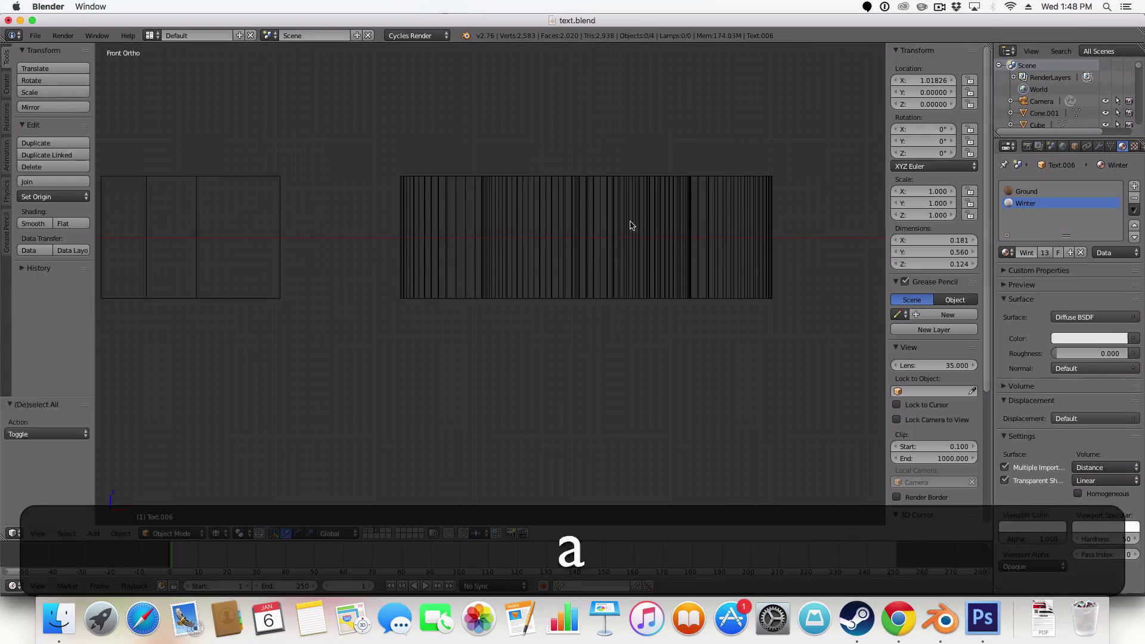
{"action": "right_click", "coordinate": [742, 210]}
{"action": "key", "text": "Tab"}
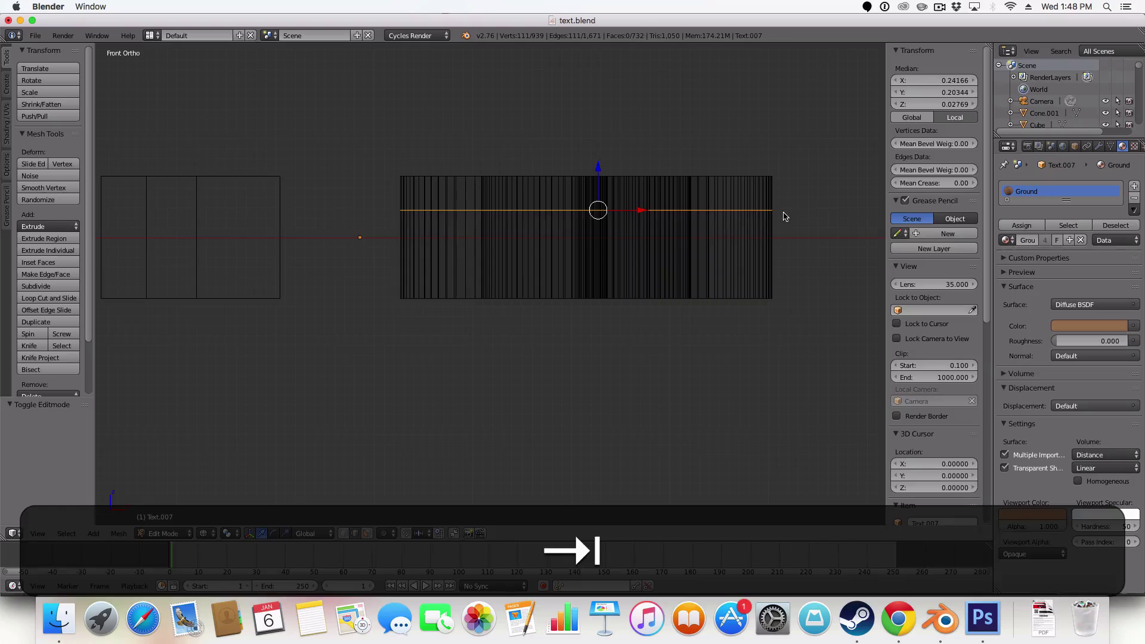
{"action": "key", "text": "a"}
{"action": "key", "text": "b"}
{"action": "left_click_drag", "start_coordinate": [792, 235], "coordinate": [329, 106]}
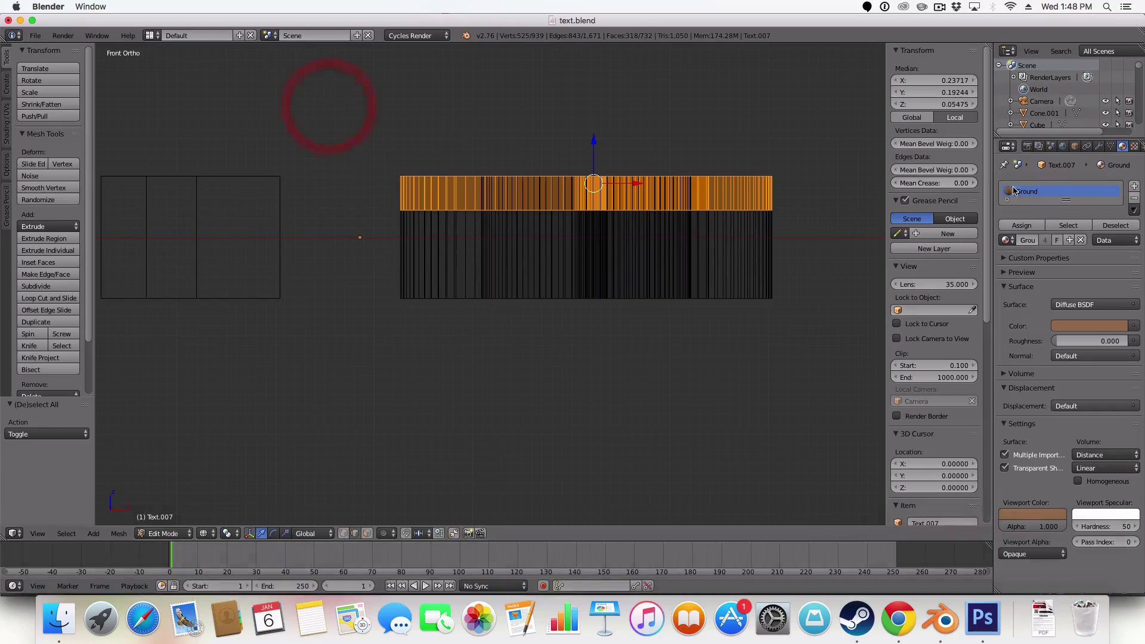
Assign the Spring material to the 6 digit's selected faces and view the result in solid shading
{"action": "left_click", "coordinate": [1135, 189]}
{"action": "left_click", "coordinate": [1006, 268]}
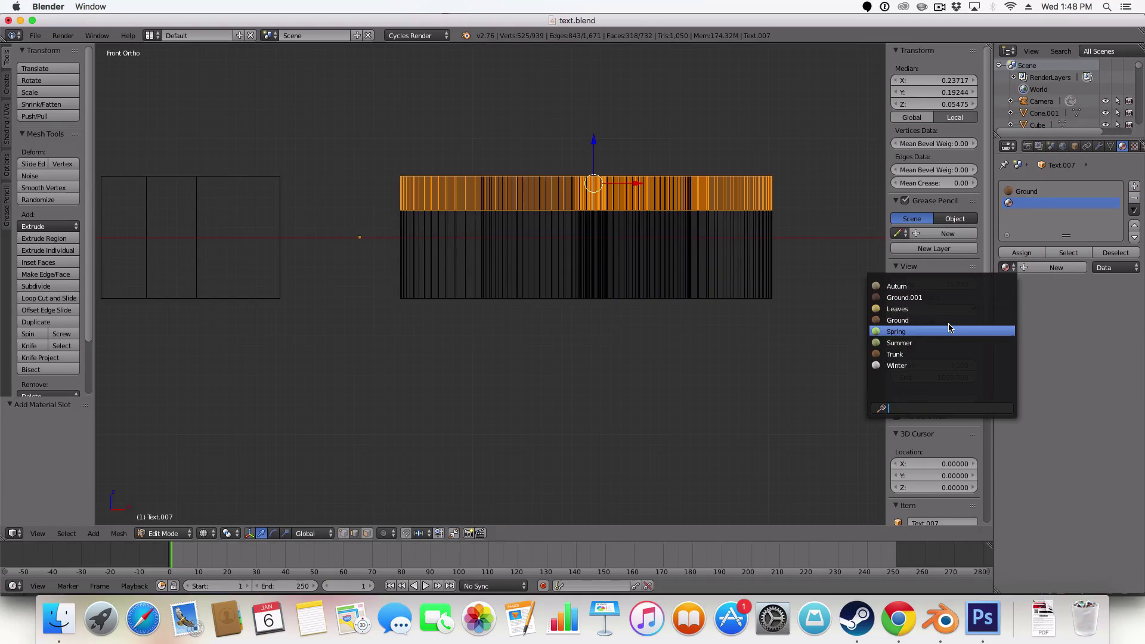
{"action": "left_click", "coordinate": [950, 328]}
{"action": "left_click", "coordinate": [1043, 253]}
{"action": "key", "text": "Tab"}
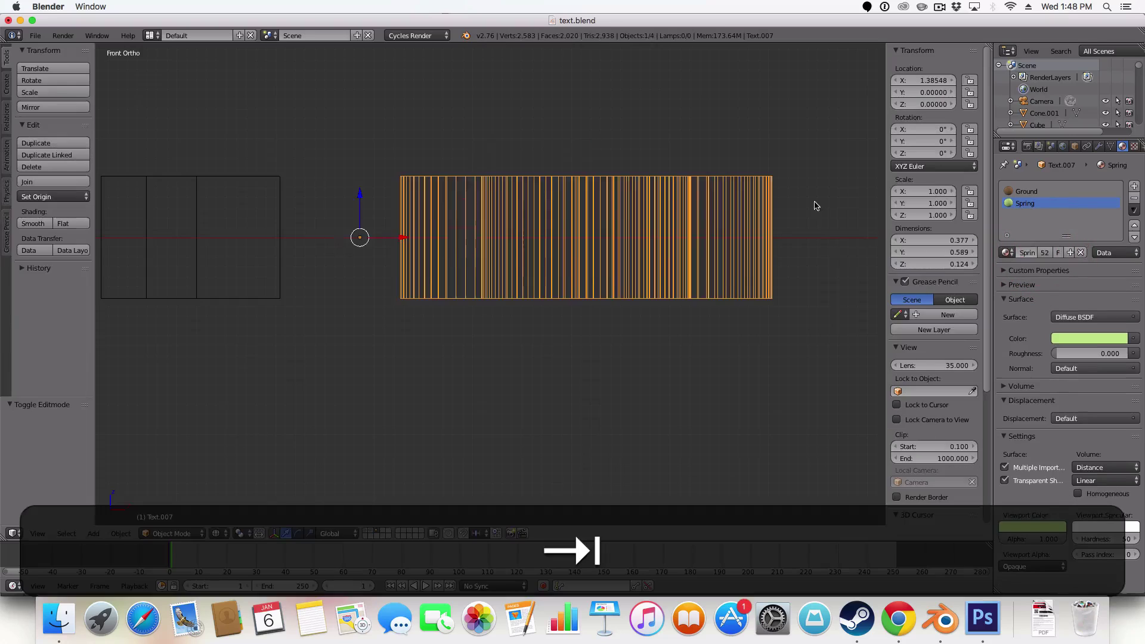
{"action": "key", "text": "z"}
{"action": "mouse_move", "coordinate": [805, 184]}
{"action": "middle_mouse_down"}
{"action": "mouse_move", "coordinate": [664, 188]}
{"action": "mouse_move", "coordinate": [685, 238]}
{"action": "mouse_move", "coordinate": [815, 161]}
{"action": "mouse_move", "coordinate": [469, 170]}
{"action": "mouse_move", "coordinate": [296, 194]}
{"action": "mouse_move", "coordinate": [322, 215]}
{"action": "mouse_move", "coordinate": [342, 176]}
{"action": "mouse_move", "coordinate": [260, 197]}
{"action": "middle_mouse_up"}
In camera view, select all four digits and scale them up to 3.913
{"action": "key", "text": "KP_0"}
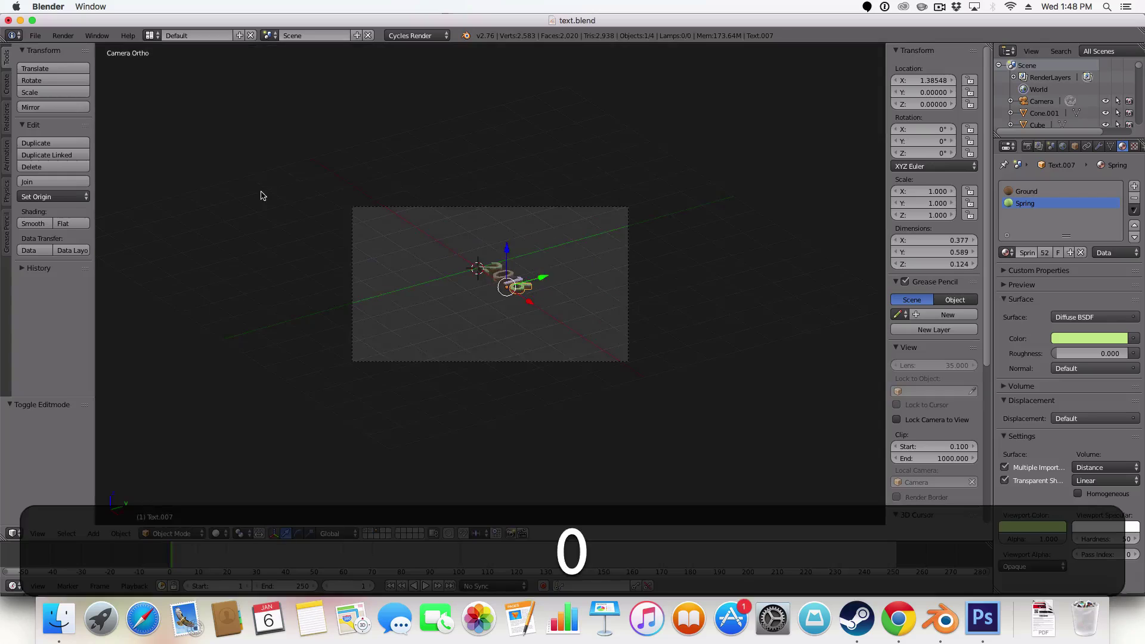
{"action": "scroll", "coordinate": [260, 197], "scroll_direction": "up", "scroll_amount": 5}
{"action": "right_click", "coordinate": [573, 273], "text": "shift"}
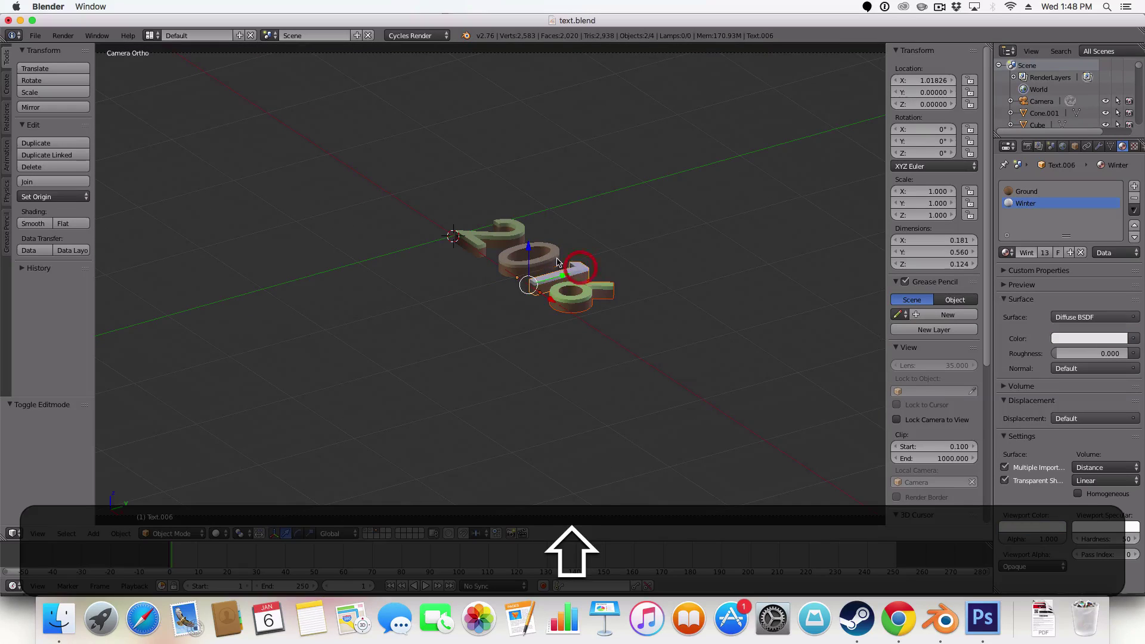
{"action": "right_click", "coordinate": [537, 257], "text": "shift"}
{"action": "right_click", "coordinate": [511, 234], "text": "shift"}
{"action": "key", "text": "s"}
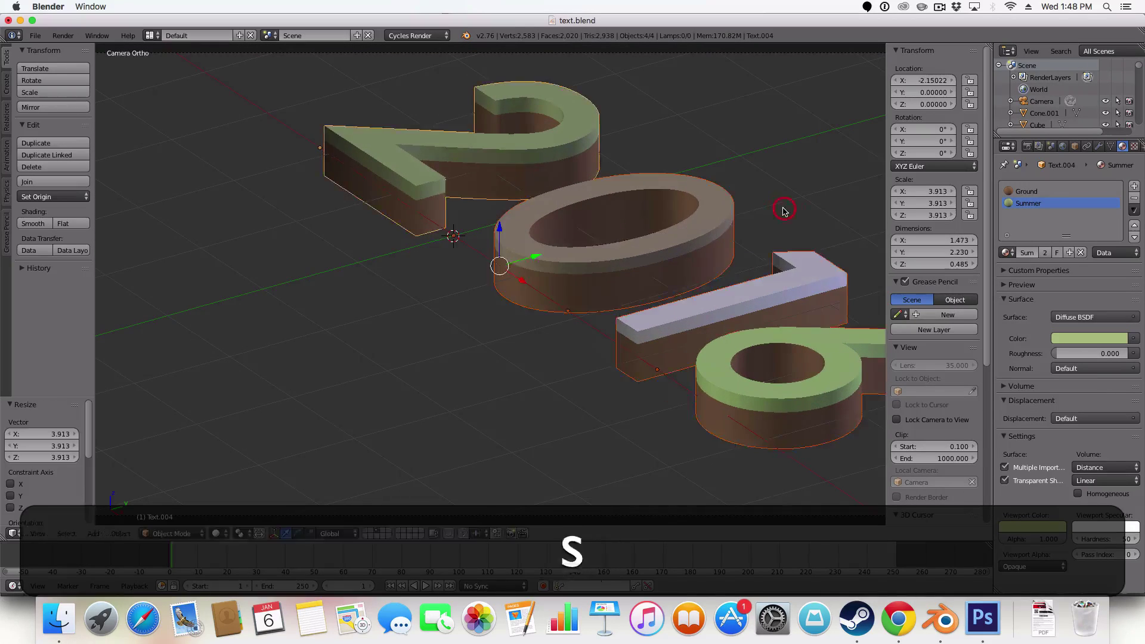
{"action": "left_click", "coordinate": [755, 213]}
Shift the 2 digit along Y and raise it along Z
{"action": "key", "text": "g"}
{"action": "key", "text": "y"}
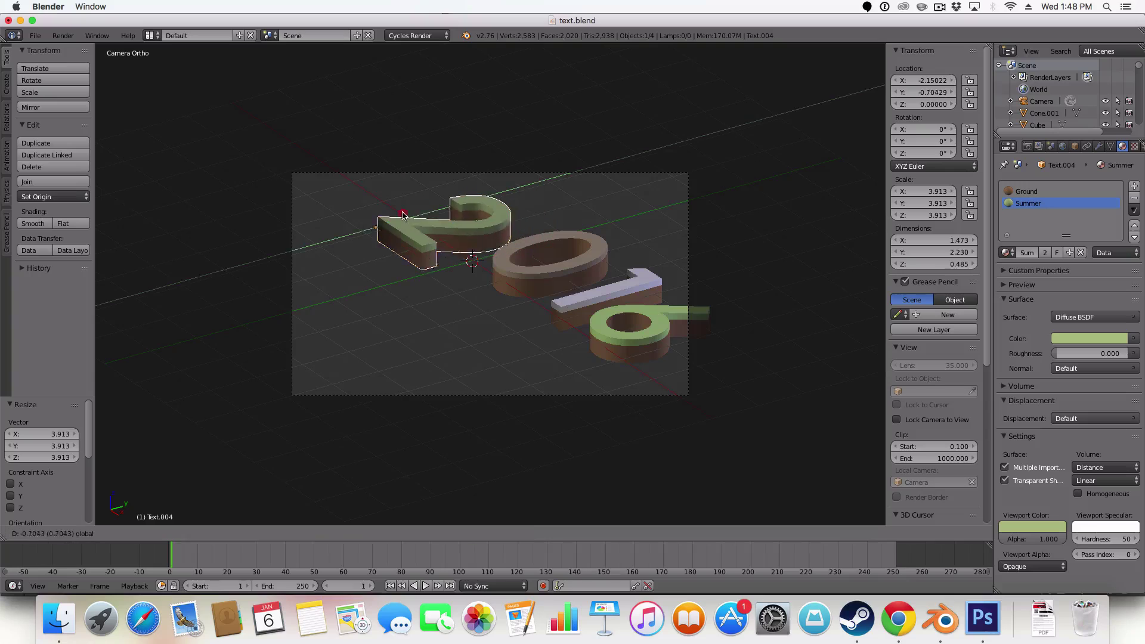
{"action": "left_click", "coordinate": [346, 230]}
{"action": "key", "text": "g"}
{"action": "key", "text": "z"}
{"action": "left_click", "coordinate": [315, 179]}
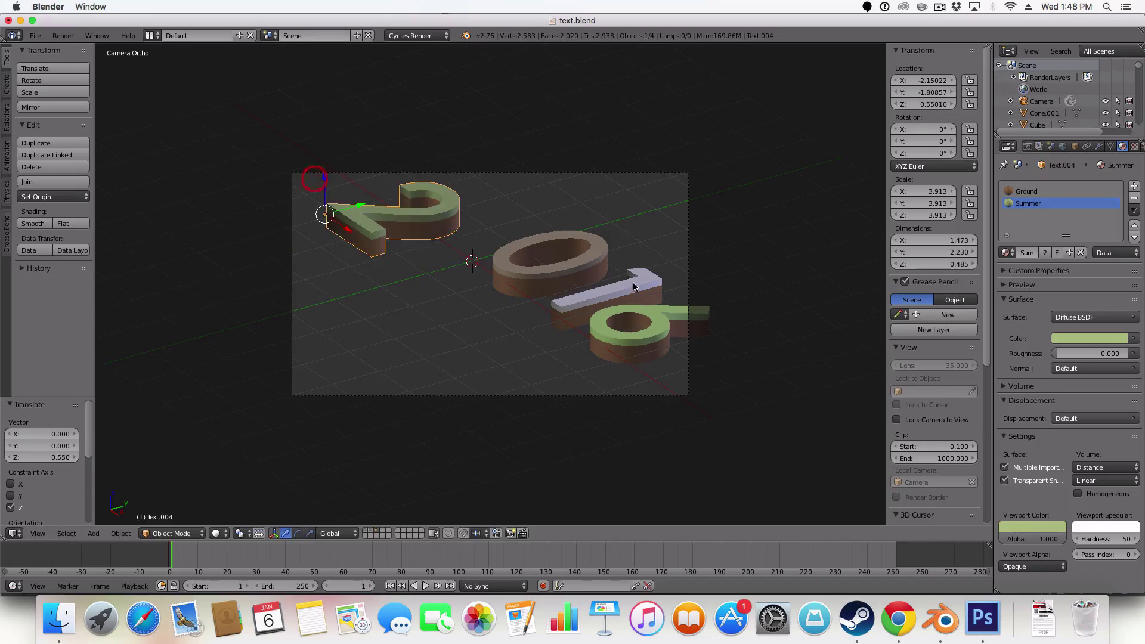
Reposition the 0 digit, lifting it on Z and offsetting it along Y
{"action": "right_click", "coordinate": [537, 248]}
{"action": "key", "text": "g"}
{"action": "left_click", "coordinate": [409, 281]}
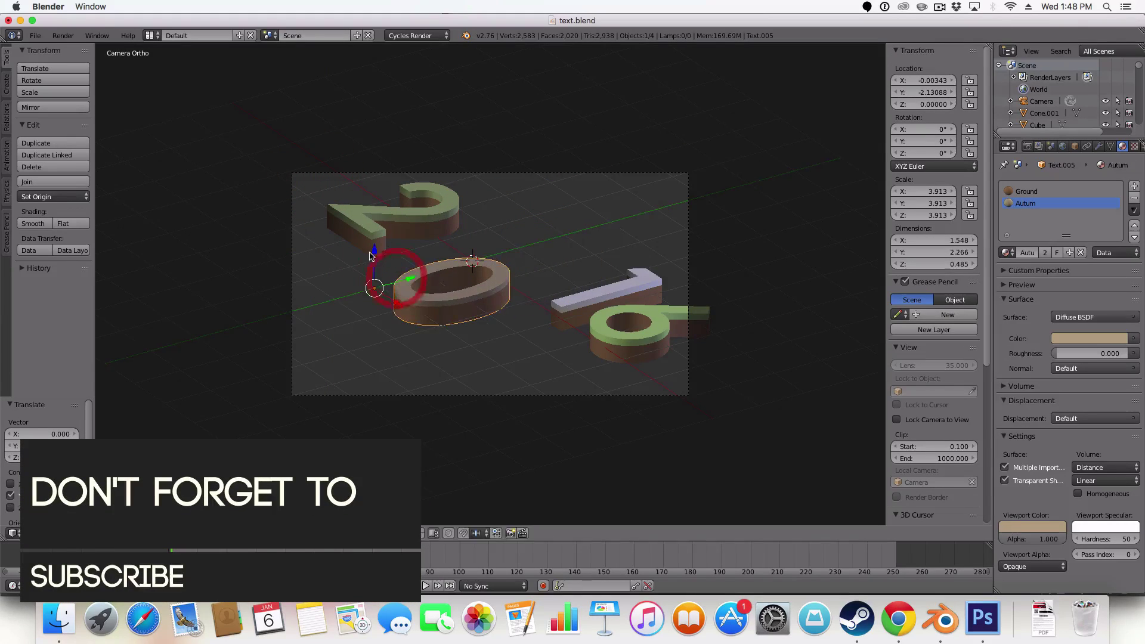
{"action": "key", "text": "g"}
{"action": "key", "text": "z"}
{"action": "left_click", "coordinate": [361, 225]}
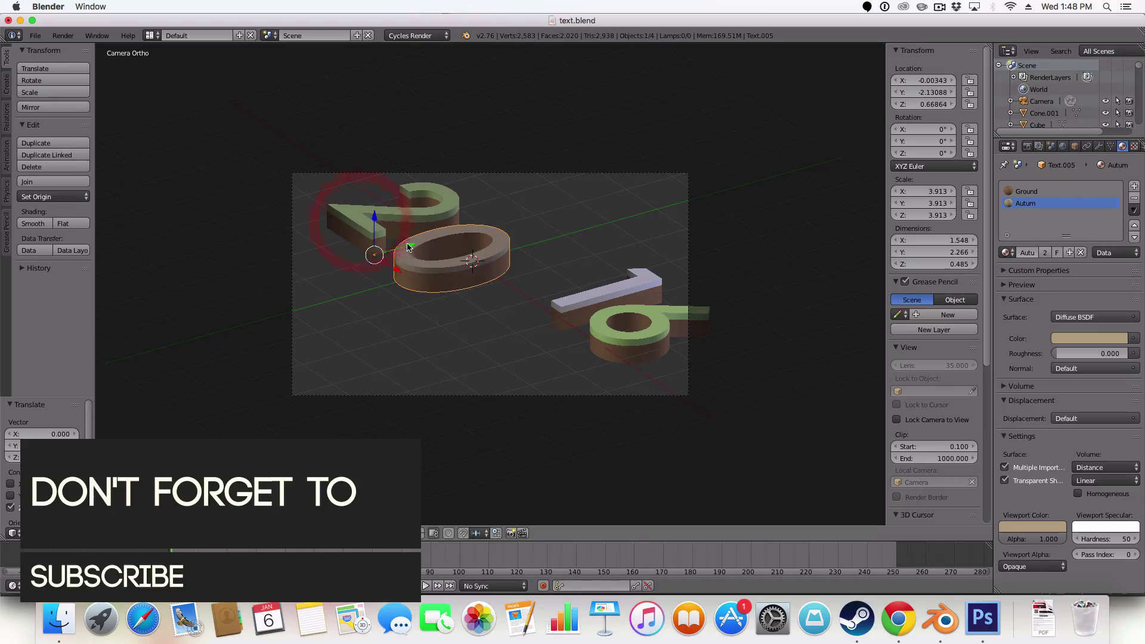
{"action": "key", "text": "g"}
{"action": "key", "text": "y"}
{"action": "left_click", "coordinate": [429, 247]}
Move the 1 digit back along Y and adjust its height on Z
{"action": "right_click", "coordinate": [618, 293]}
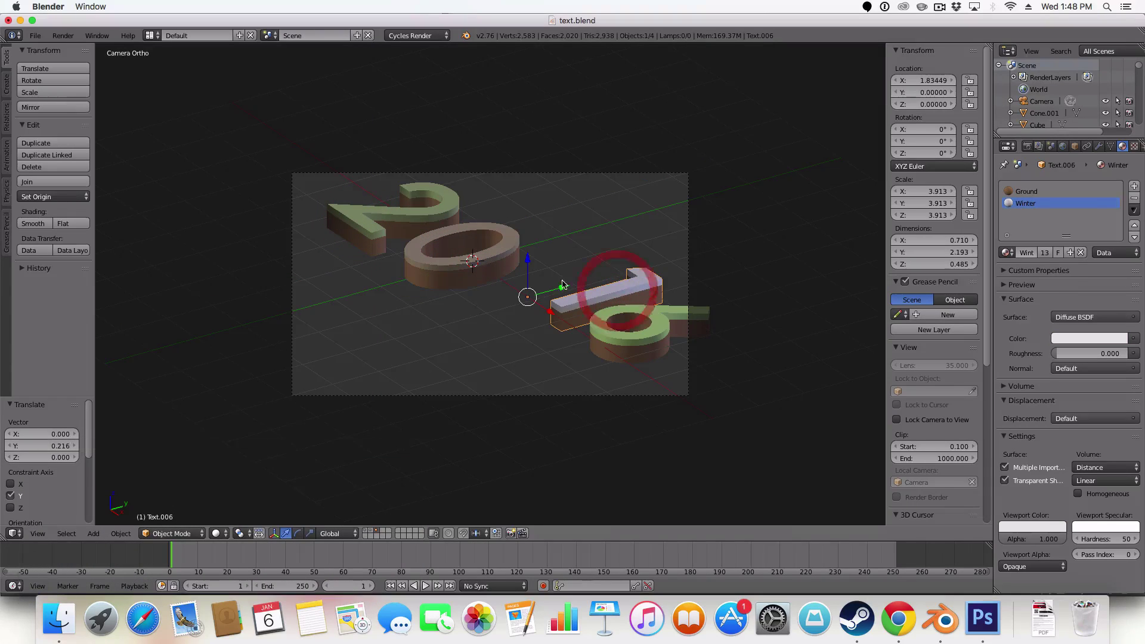
{"action": "key", "text": "g"}
{"action": "key", "text": "y"}
{"action": "left_click", "coordinate": [460, 317]}
{"action": "key", "text": "g"}
{"action": "key", "text": "z"}
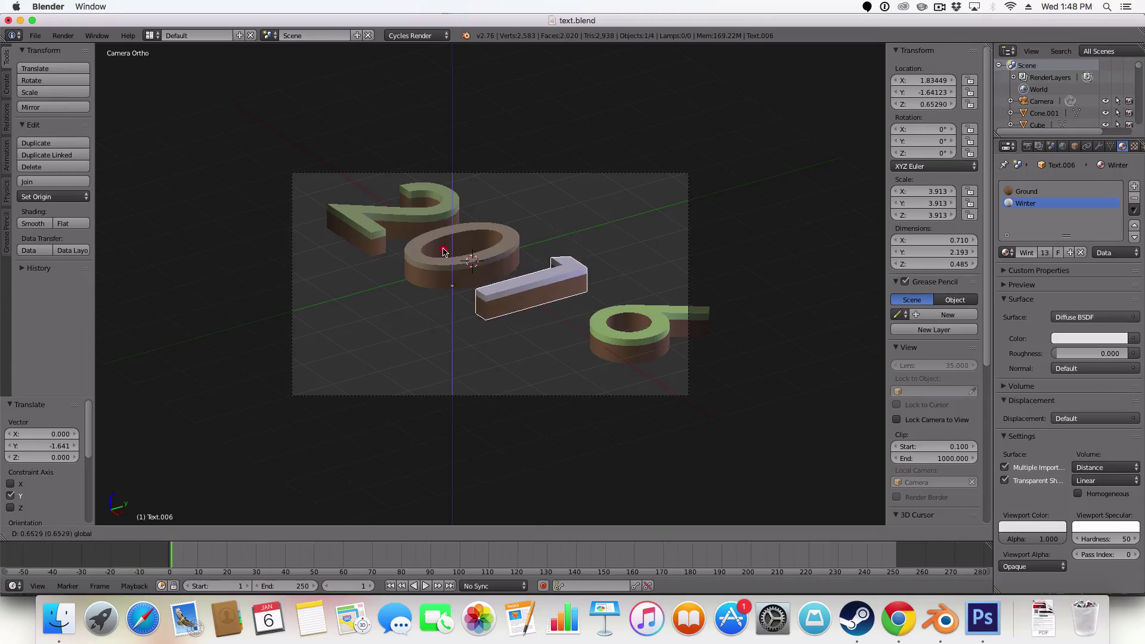
{"action": "left_click", "coordinate": [434, 247]}
Shift the 6 digit along Y and raise it on Z, then orbit to read 2016
{"action": "right_click", "coordinate": [650, 322]}
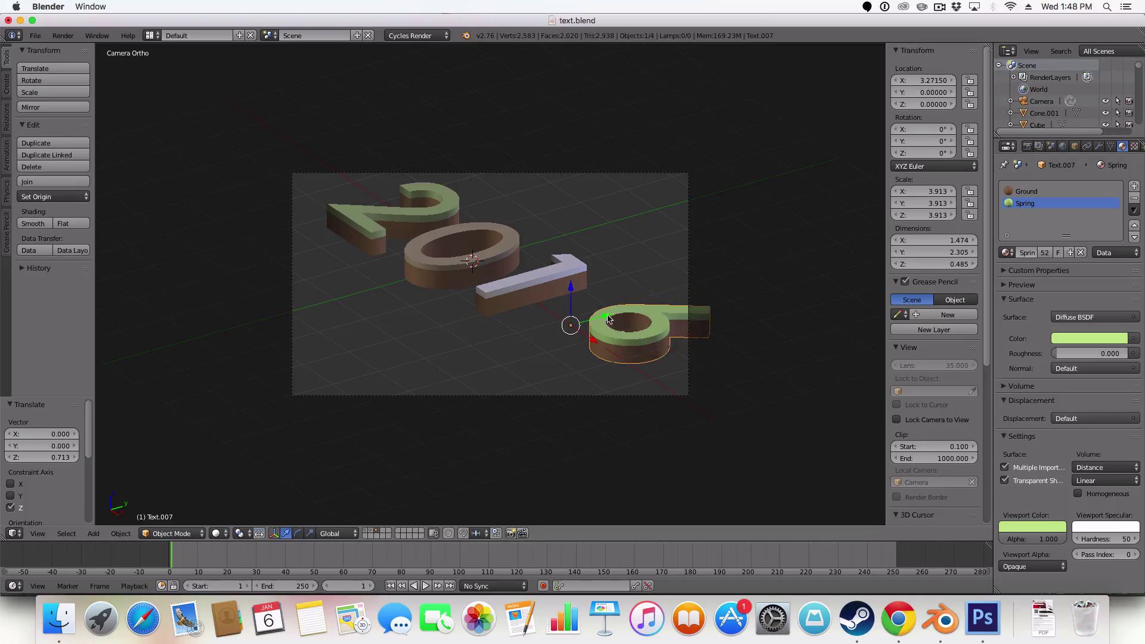
{"action": "key", "text": "g"}
{"action": "key", "text": "y"}
{"action": "left_click", "coordinate": [541, 311]}
{"action": "key", "text": "g"}
{"action": "key", "text": "z"}
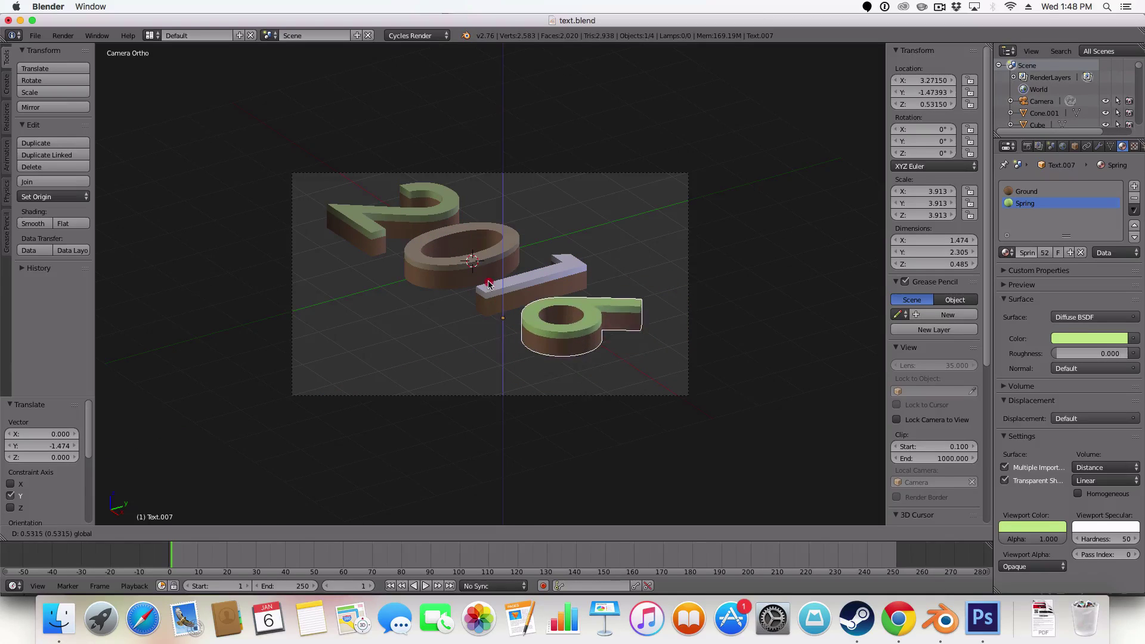
{"action": "left_click", "coordinate": [488, 285]}
{"action": "middle_click_drag", "start_coordinate": [495, 293], "coordinate": [660, 321]}
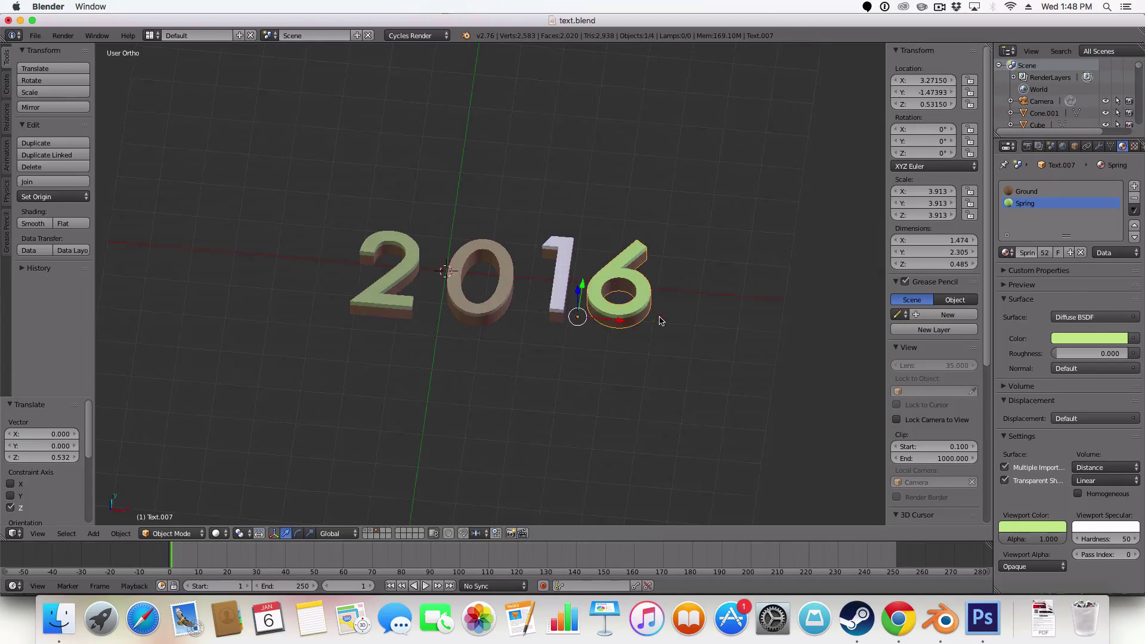
From the front view, lower the 0, 1 and 6 digits slightly, the 1 the most
{"action": "key", "text": "KP_1"}
{"action": "right_click", "coordinate": [512, 257]}
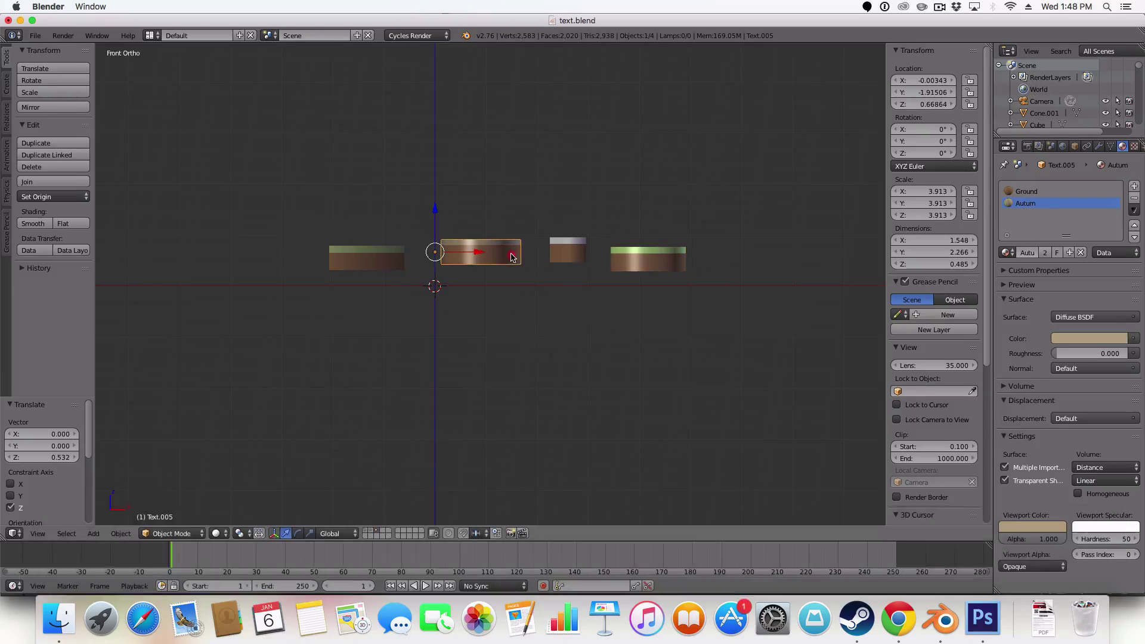
{"action": "left_click_drag", "start_coordinate": [435, 210], "coordinate": [435, 220]}
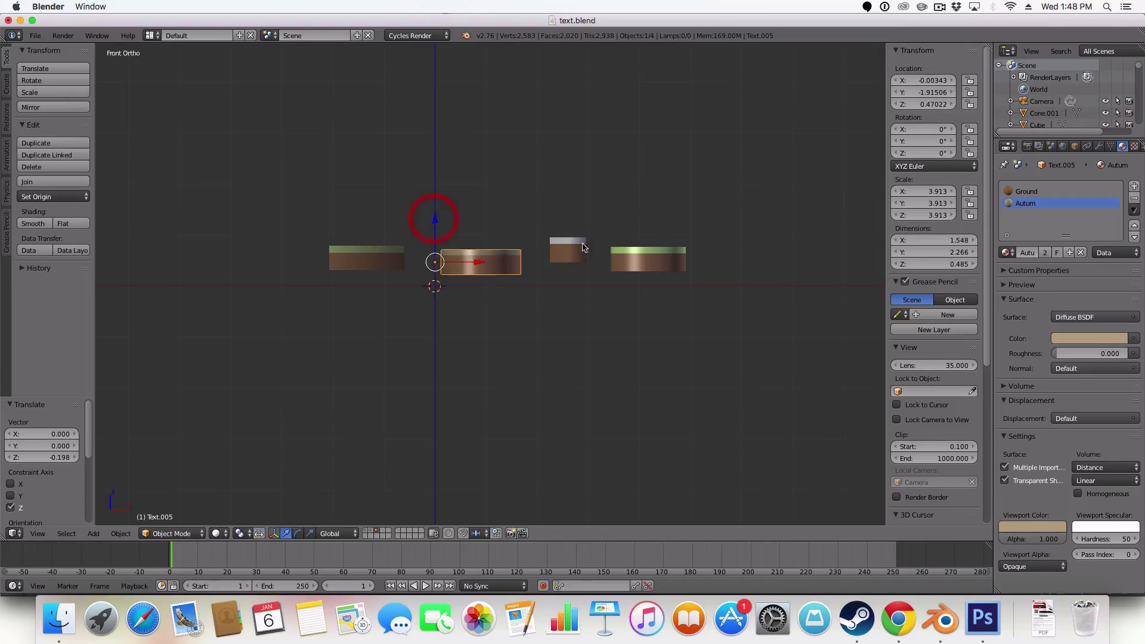
{"action": "right_click", "coordinate": [572, 249]}
{"action": "left_click_drag", "start_coordinate": [525, 204], "coordinate": [525, 234]}
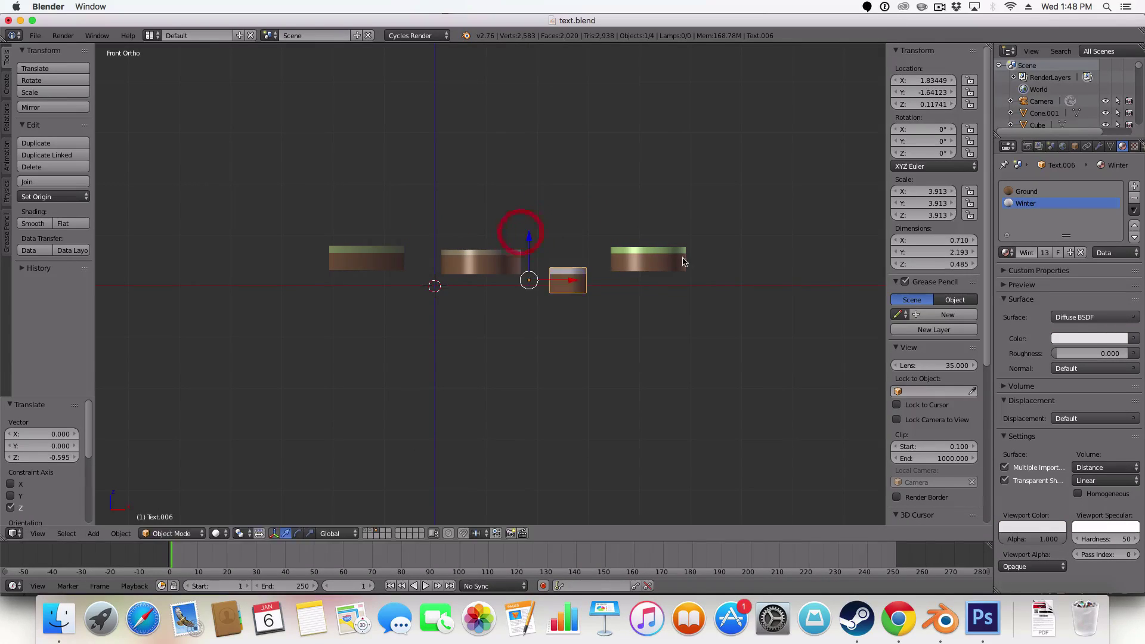
{"action": "right_click", "coordinate": [672, 256]}
{"action": "left_click_drag", "start_coordinate": [603, 221], "coordinate": [600, 256]}
Turn on the tree layer in camera view to show the low-poly trees on the islands
{"action": "key", "text": "0"}
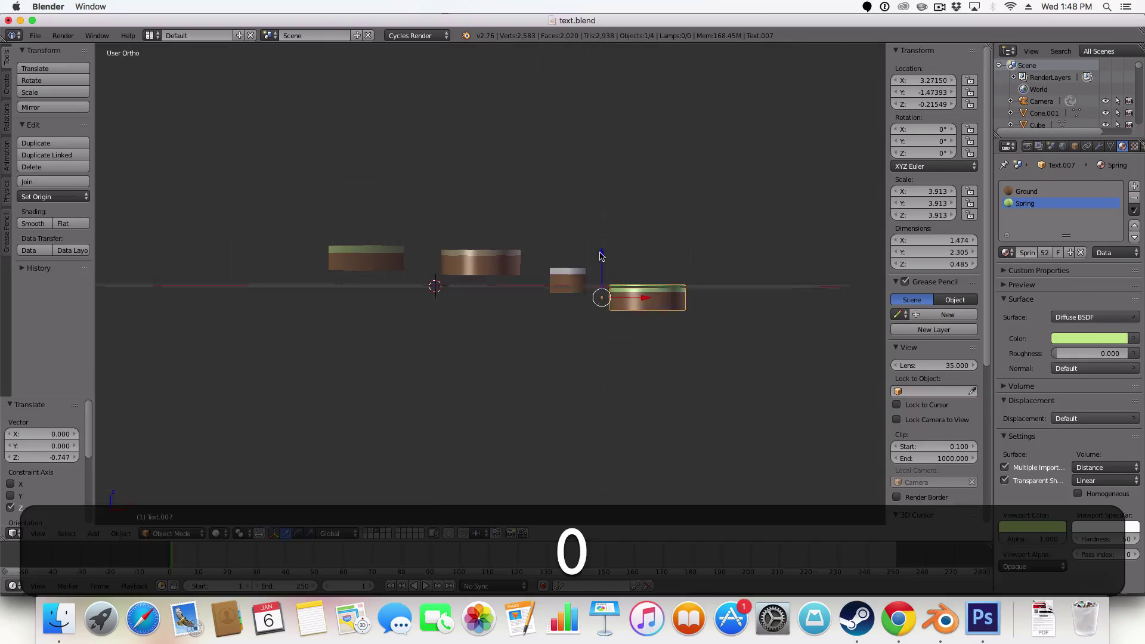
{"action": "key", "text": "a"}
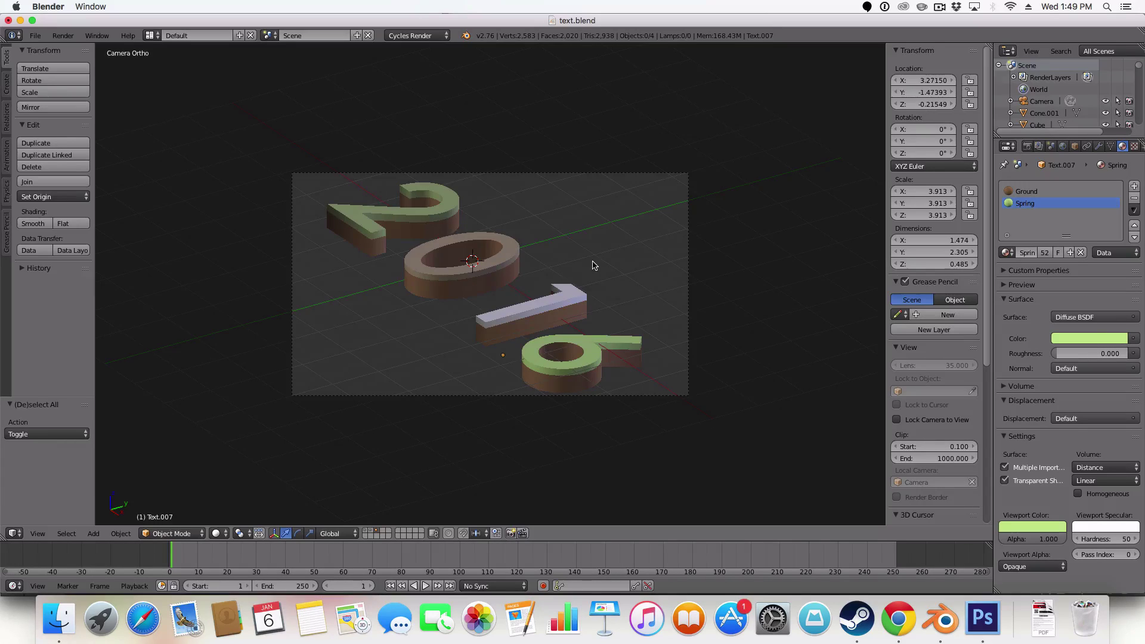
{"action": "left_click", "coordinate": [367, 531]}
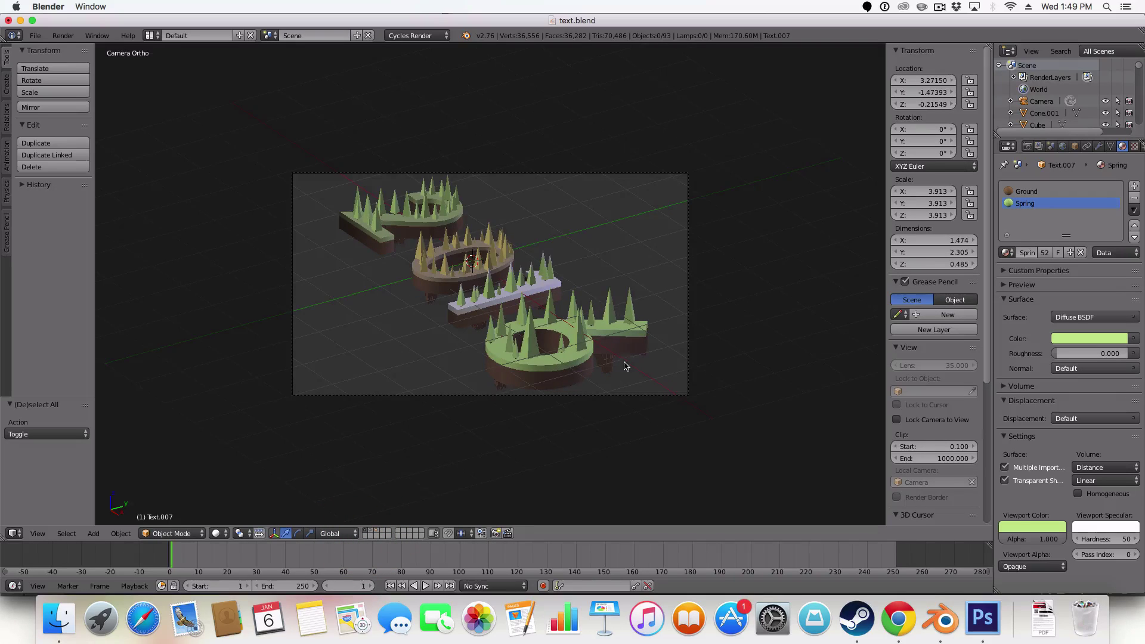
{"action": "middle_click_drag", "start_coordinate": [625, 366], "coordinate": [547, 207]}
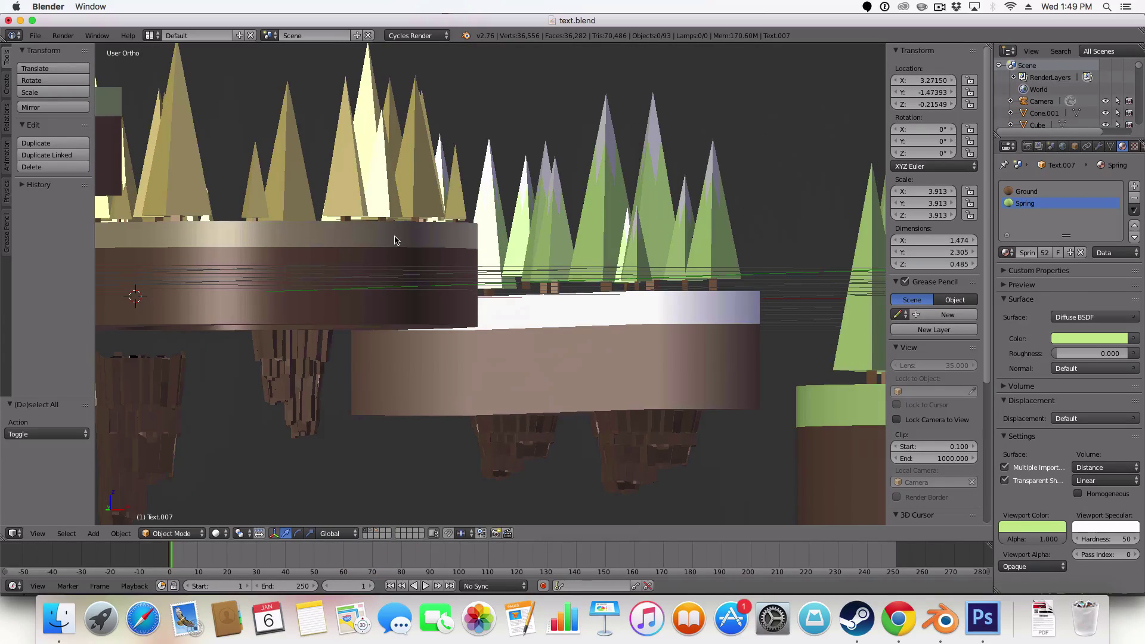
Duplicate the middle hanging rock onto an empty layer, showing only it in top wireframe view
{"action": "middle_click_drag", "start_coordinate": [395, 240], "coordinate": [274, 394]}
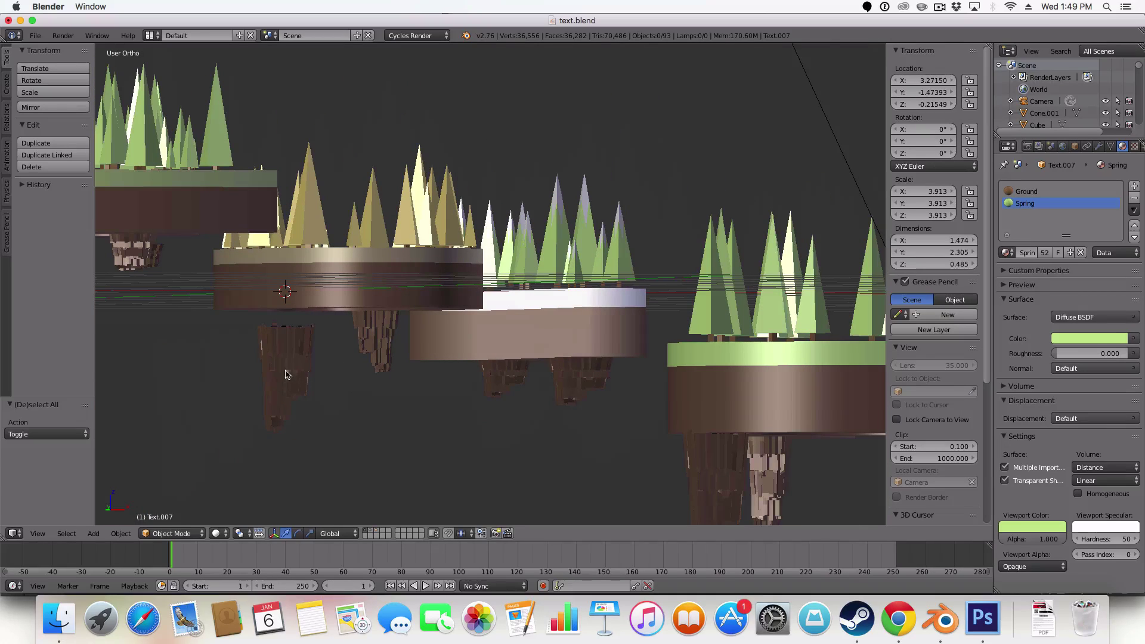
{"action": "right_click", "coordinate": [388, 334]}
{"action": "right_click", "coordinate": [789, 481]}
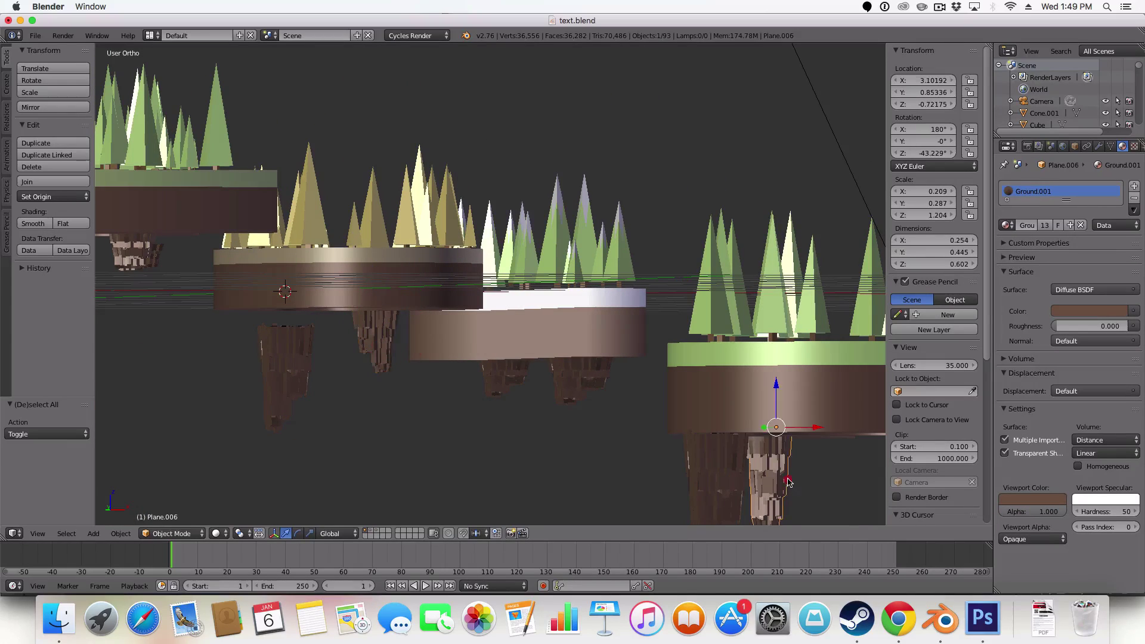
{"action": "right_click", "coordinate": [548, 373]}
{"action": "key", "text": "shift+d"}
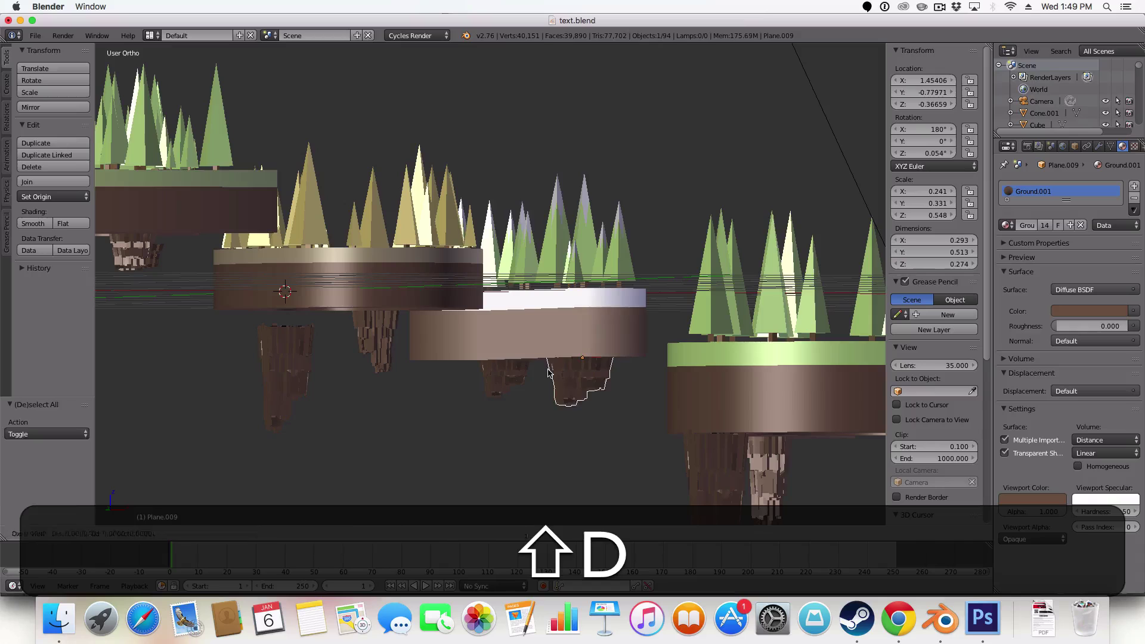
{"action": "right_click", "coordinate": [549, 373]}
{"action": "key", "text": "m"}
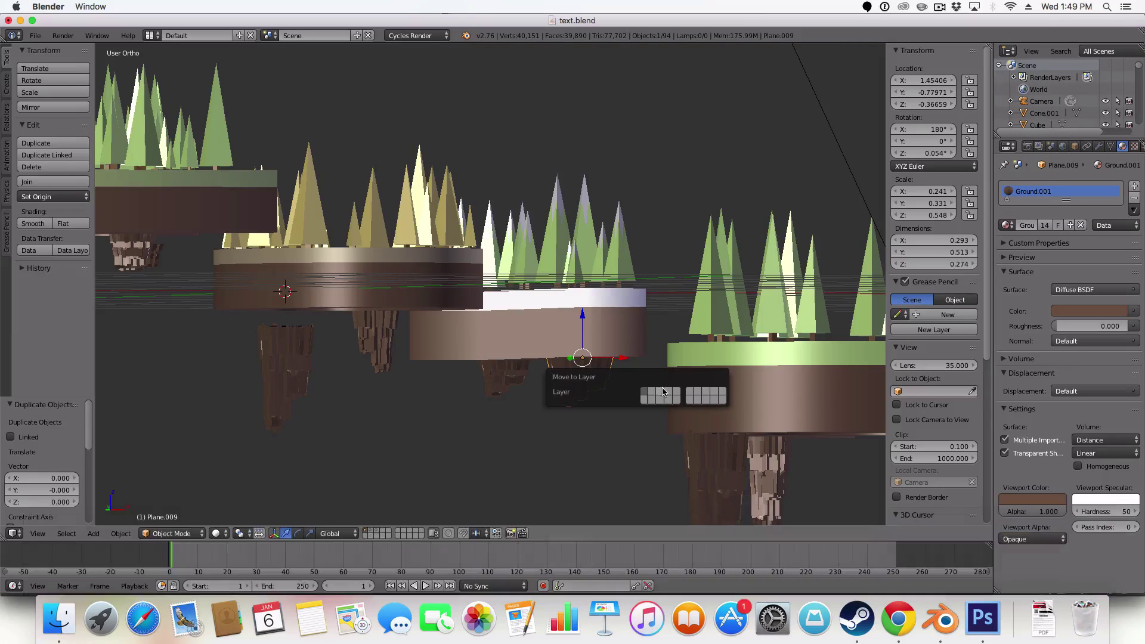
{"action": "left_click", "coordinate": [662, 392]}
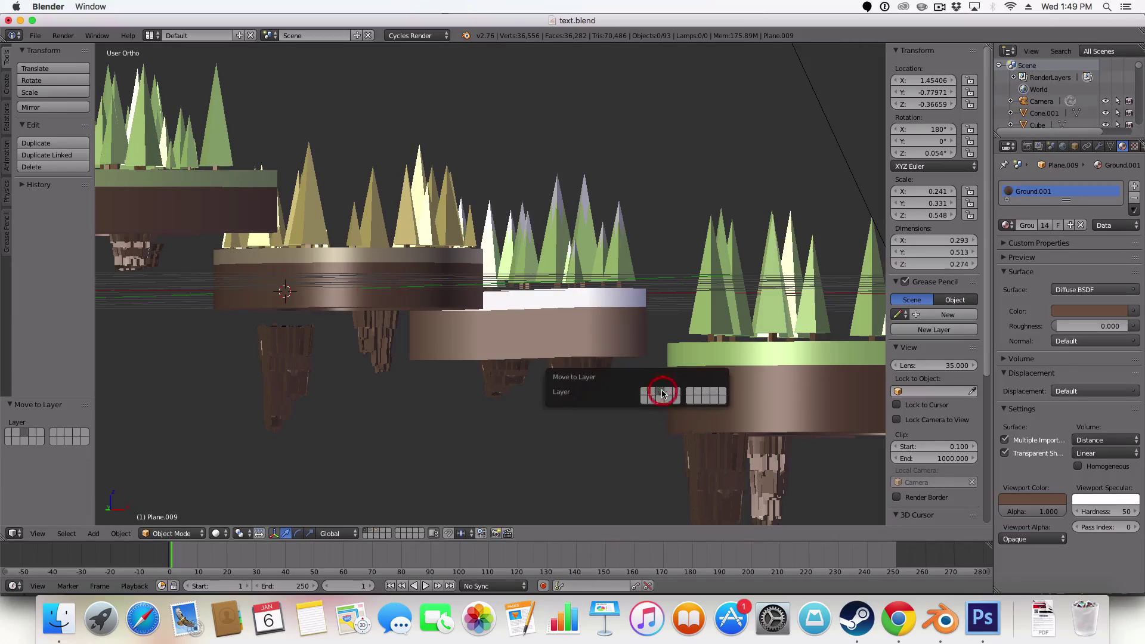
{"action": "left_click", "coordinate": [380, 533]}
{"action": "key", "text": "7"}
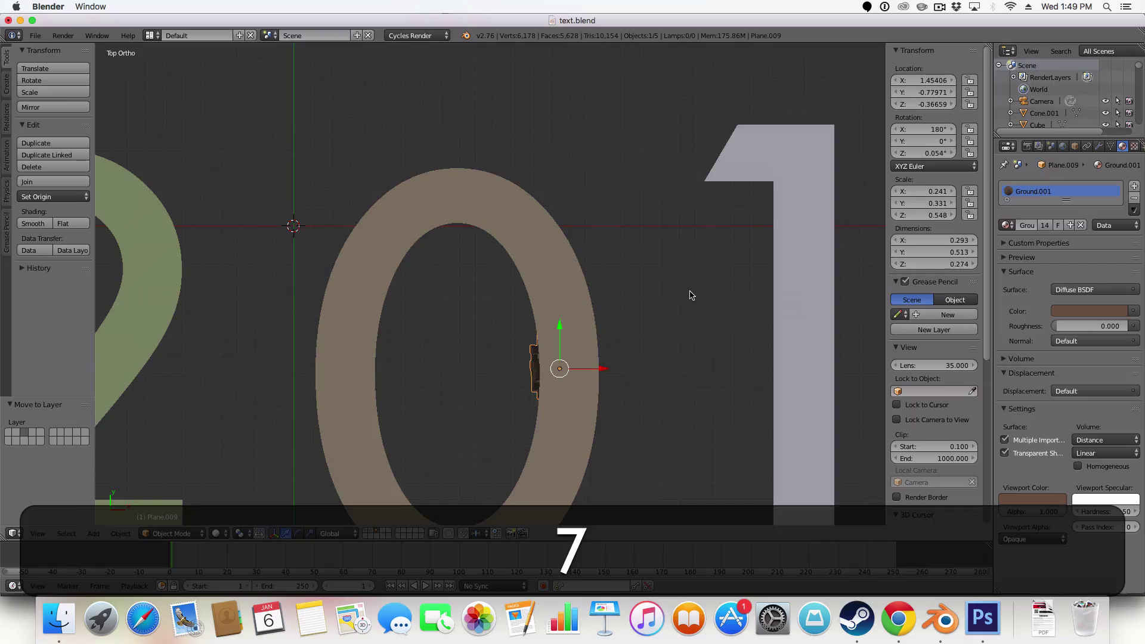
{"action": "key", "text": "z"}
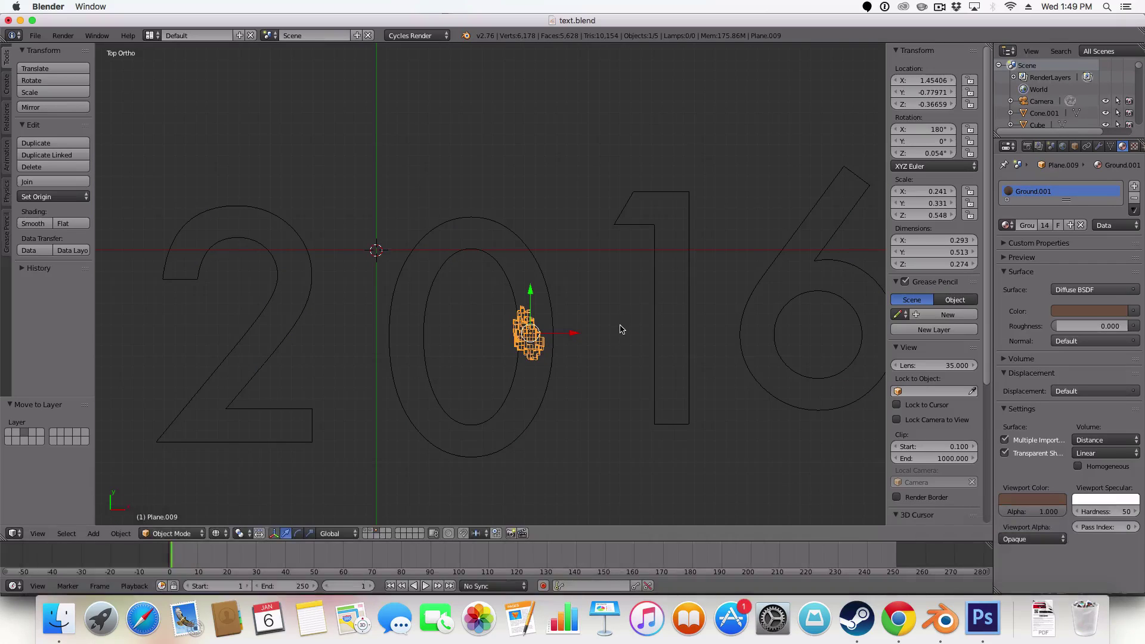
Place the rock copy in the 0's lower stroke, rotated on Z and scaled to 0.851
{"action": "key", "text": "g"}
{"action": "left_click", "coordinate": [628, 322]}
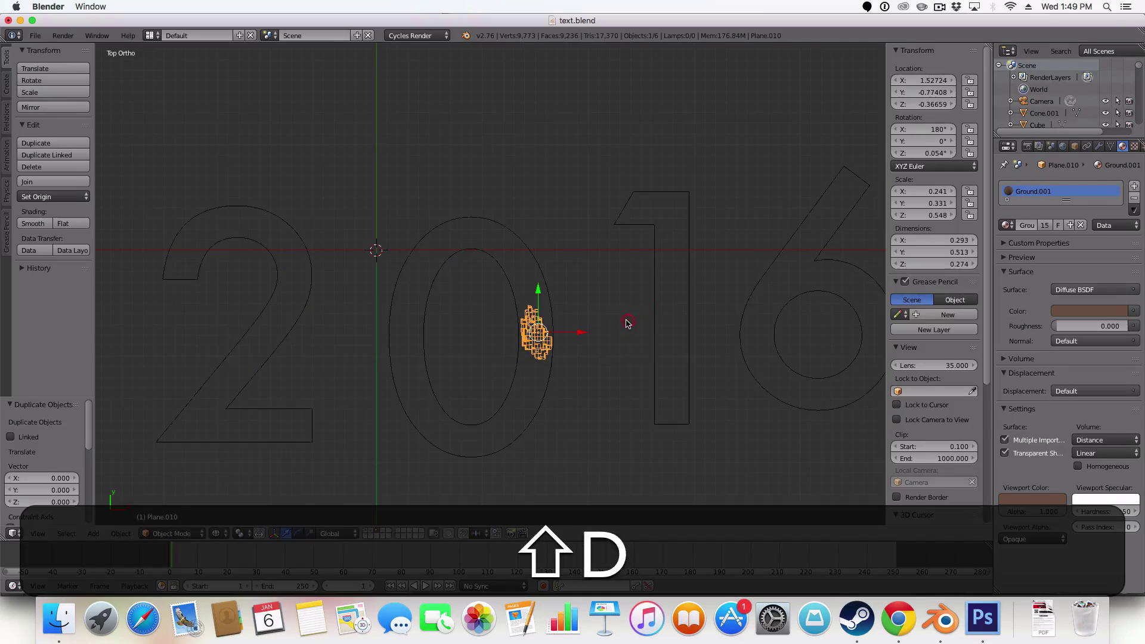
{"action": "left_click", "coordinate": [505, 380]}
{"action": "key", "text": "r"}
{"action": "key", "text": "z"}
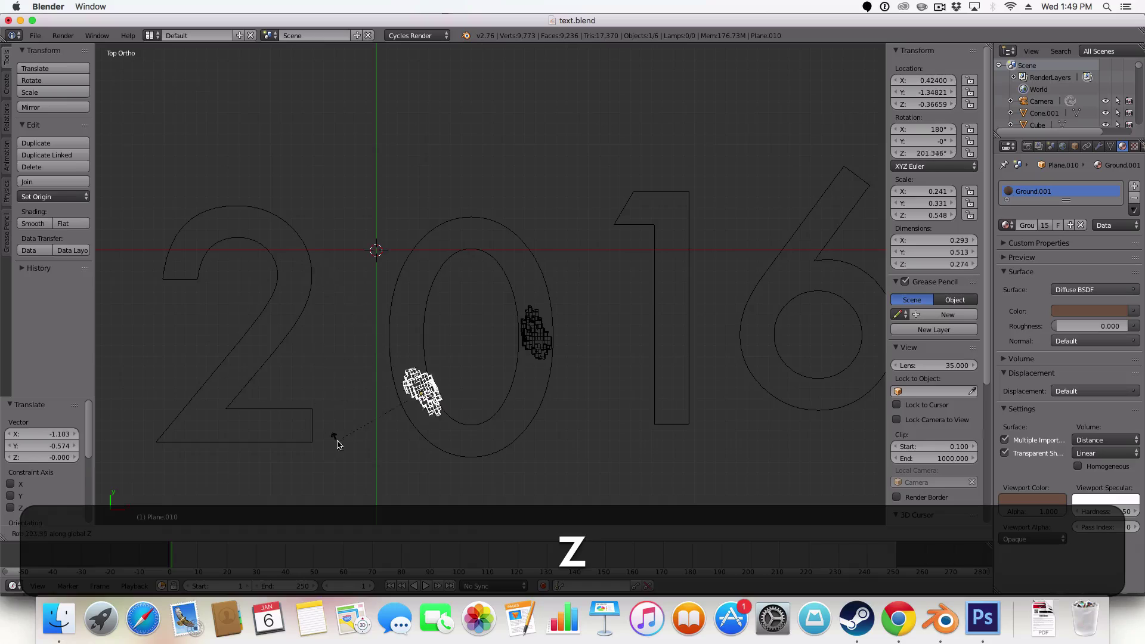
{"action": "left_click", "coordinate": [338, 445]}
{"action": "key", "text": "g"}
{"action": "left_click", "coordinate": [423, 410]}
{"action": "key", "text": "s"}
{"action": "left_click", "coordinate": [486, 416]}
{"action": "key", "text": "g"}
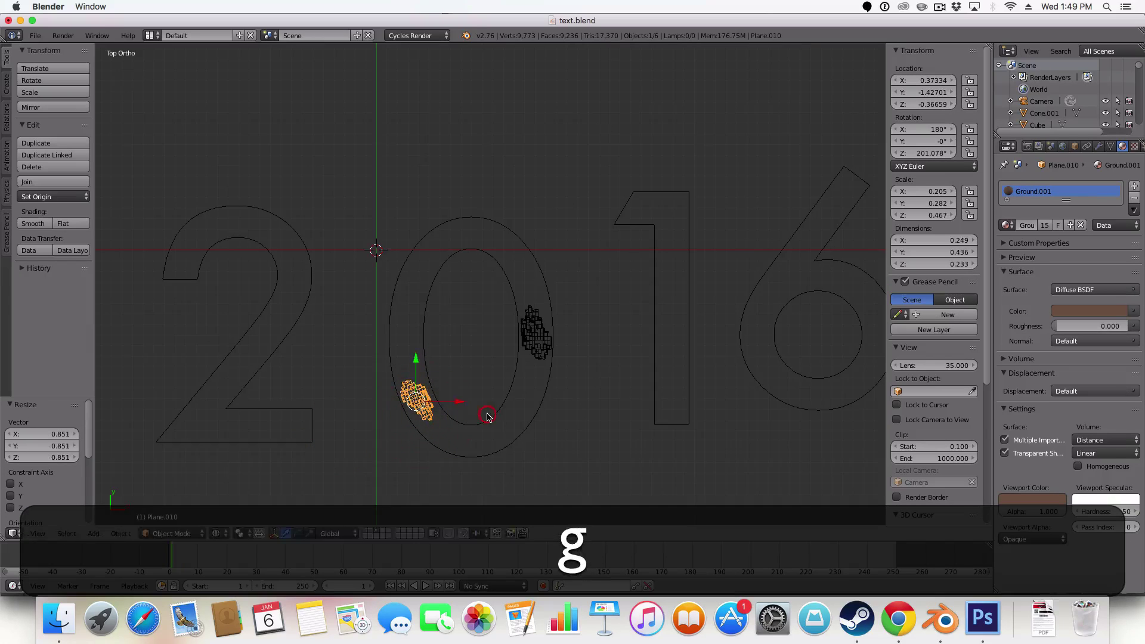
{"action": "left_click", "coordinate": [456, 412]}
Duplicate the rock into the 2's upper stroke, rotated about -79° on Z
{"action": "key", "text": "shift+d"}
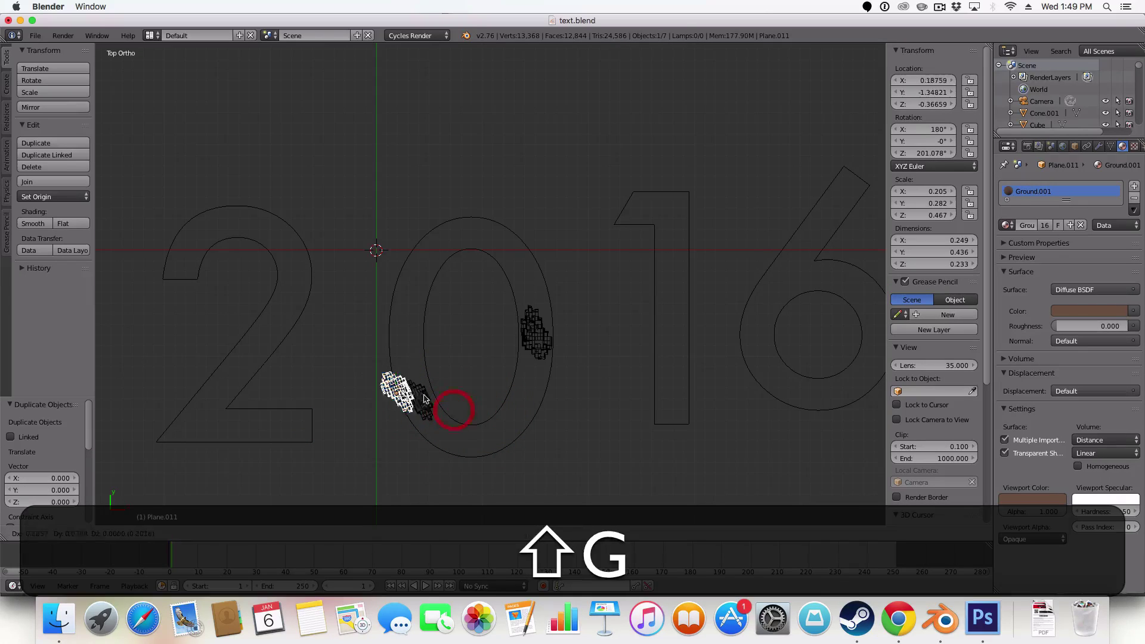
{"action": "left_click", "coordinate": [324, 304]}
{"action": "key", "text": "r"}
{"action": "key", "text": "z"}
{"action": "left_click", "coordinate": [288, 349]}
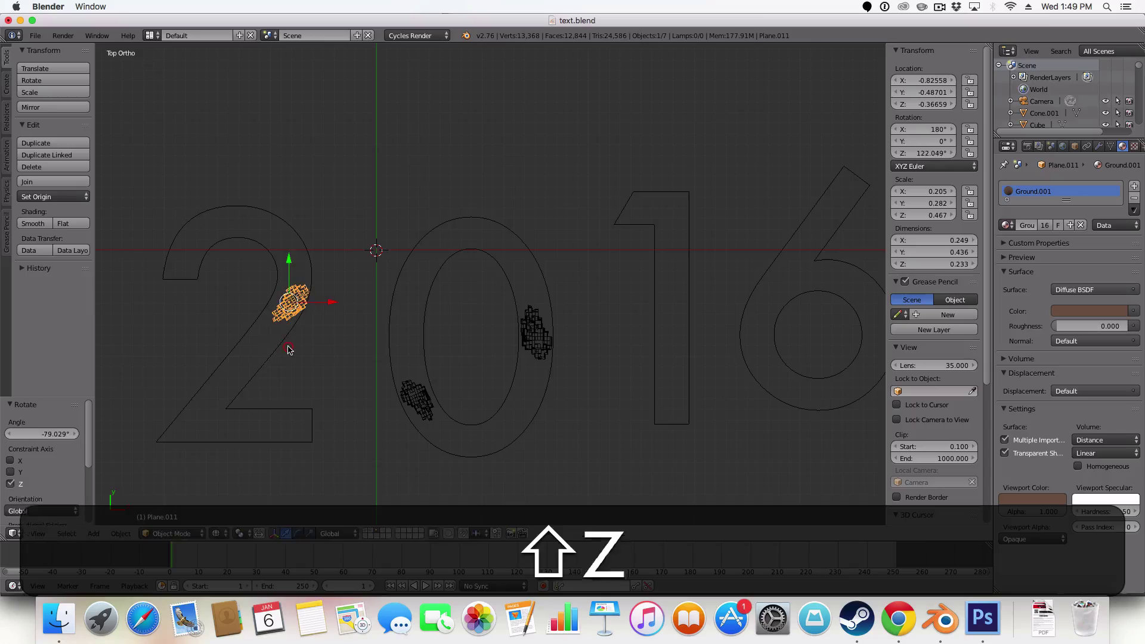
Add another copy at the base of the 2, rotated on Z and slightly enlarged
{"action": "key", "text": "shift+d"}
{"action": "left_click", "coordinate": [203, 458]}
{"action": "key", "text": "r"}
{"action": "key", "text": "z"}
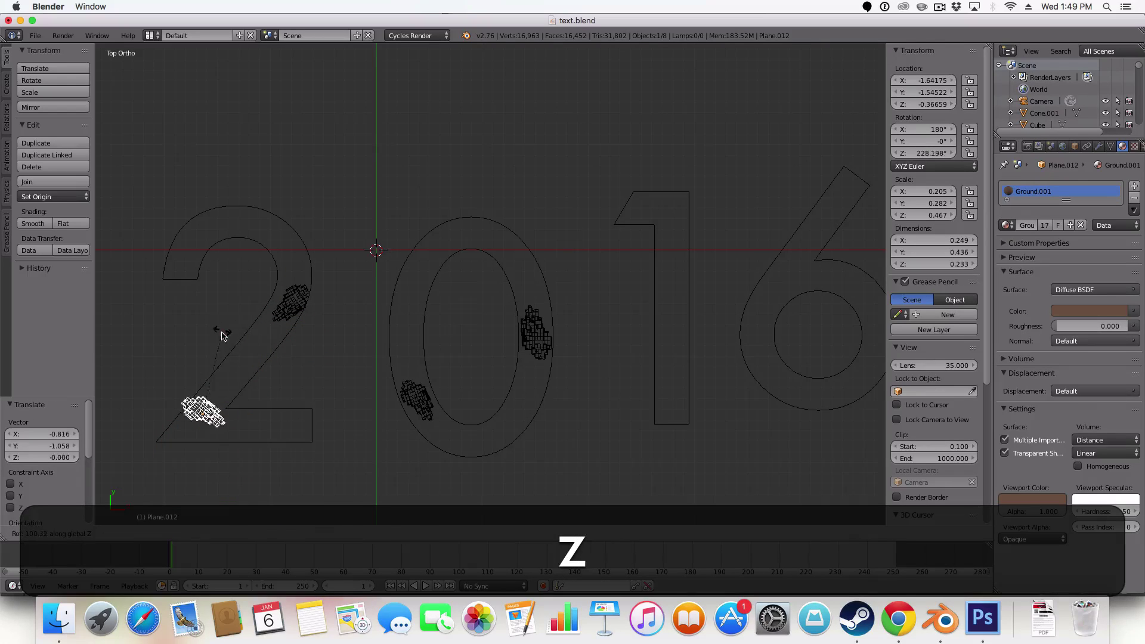
{"action": "left_click", "coordinate": [219, 334]}
{"action": "key", "text": "s"}
{"action": "left_click", "coordinate": [274, 350]}
{"action": "key", "text": "g"}
{"action": "left_click", "coordinate": [282, 357]}
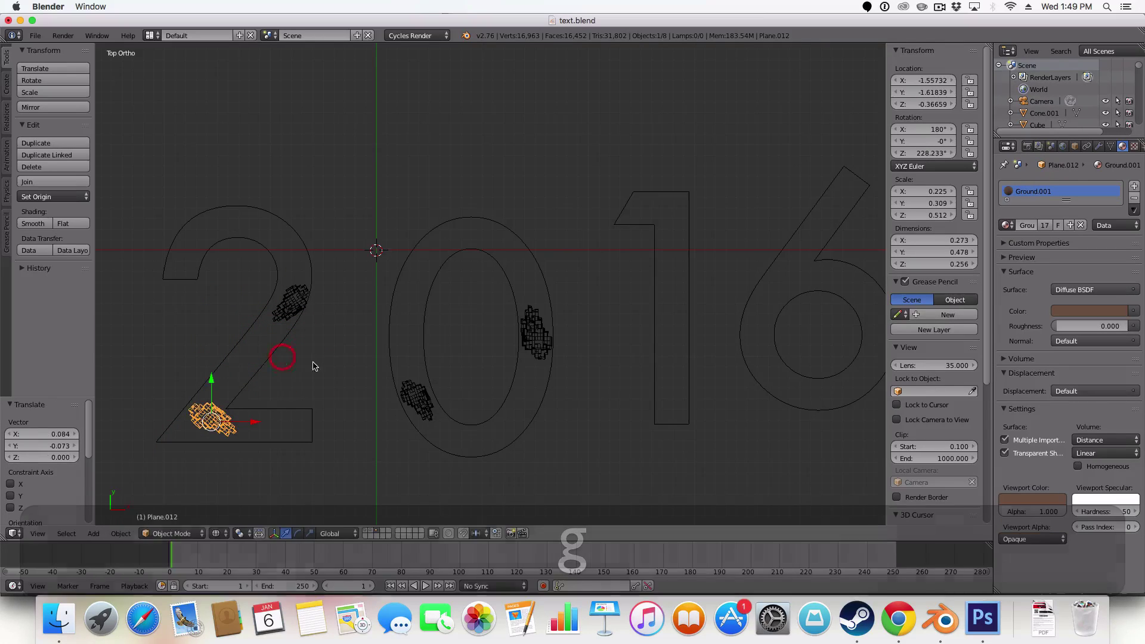
Duplicate a rock into the 1 and rotate it around the vertical axis
{"action": "key", "text": "shift+d"}
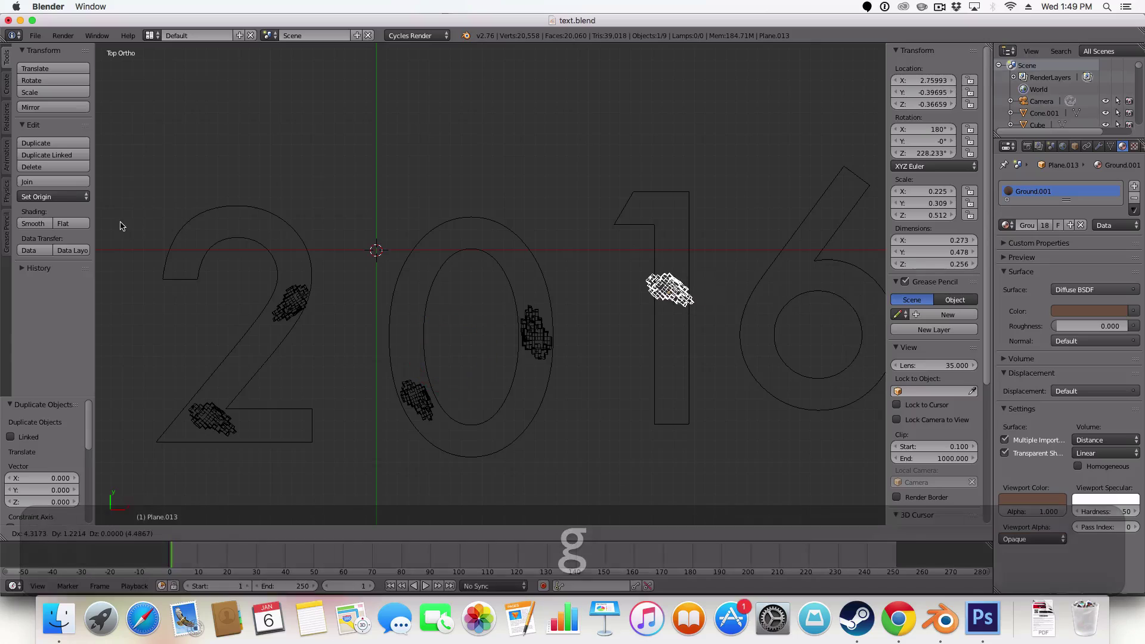
{"action": "left_click", "coordinate": [122, 226]}
{"action": "key", "text": "z"}
{"action": "key", "text": "z"}
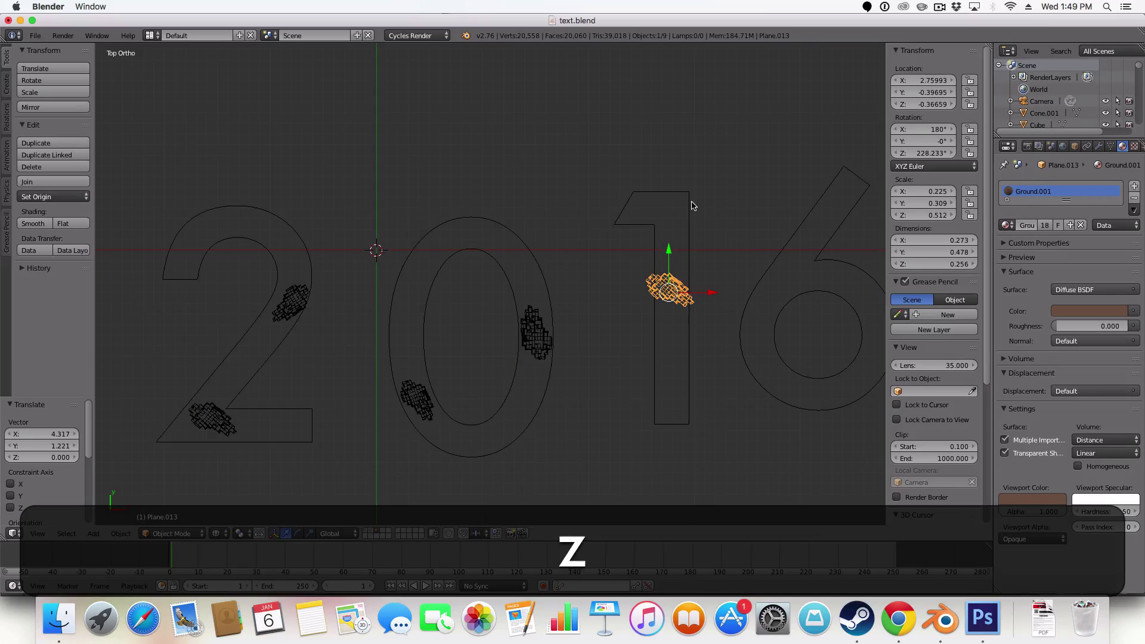
{"action": "key", "text": "r"}
{"action": "key", "text": "z"}
{"action": "left_click", "coordinate": [755, 249]}
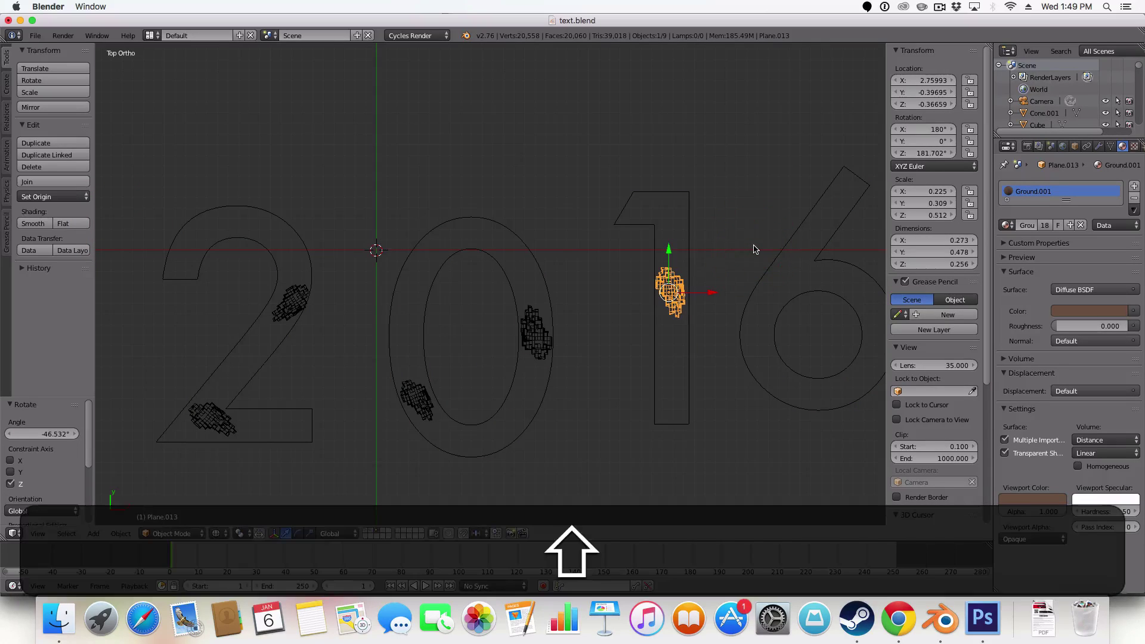
Duplicate a rock into the 6's upper stroke, rotated on Z, and start one more copy
{"action": "key", "text": "shift+d"}
{"action": "left_click", "coordinate": [871, 242]}
{"action": "key", "text": "r"}
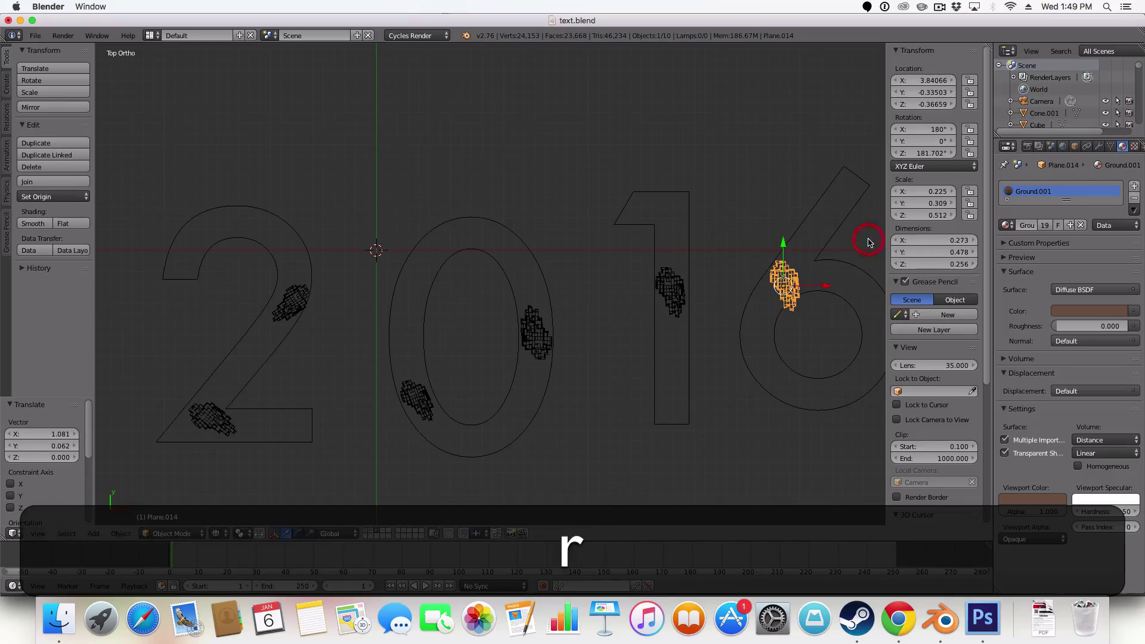
{"action": "key", "text": "z"}
{"action": "left_click", "coordinate": [835, 324]}
{"action": "key", "text": "g"}
{"action": "right_click", "coordinate": [834, 311]}
{"action": "key", "text": "shift+d"}
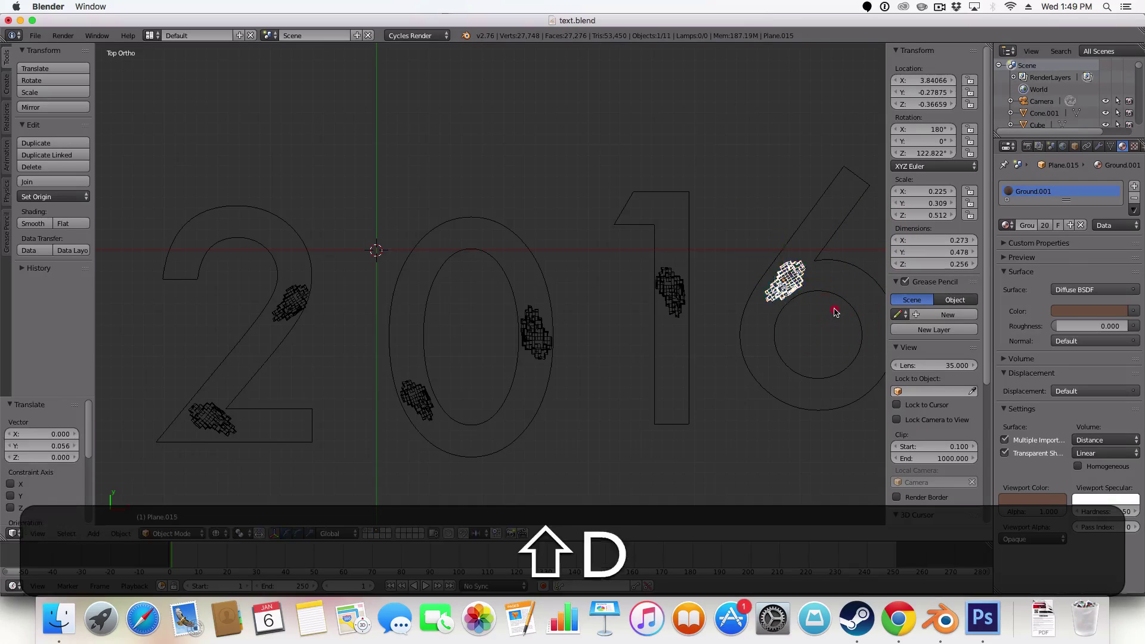
Place the last copy inside the 6, then in camera view raise the rock under the 0 along Z
{"action": "left_click", "coordinate": [112, 410]}
{"action": "key", "text": "0"}
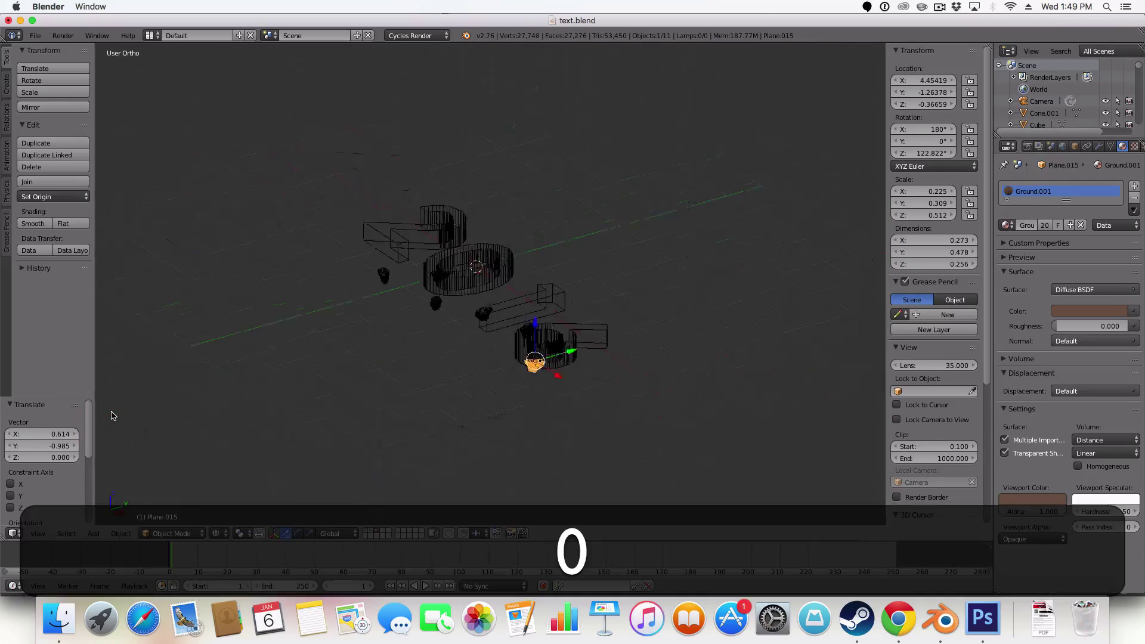
{"action": "key", "text": "z"}
{"action": "right_click", "coordinate": [429, 308]}
{"action": "scroll", "coordinate": [427, 306], "scroll_direction": "up", "scroll_amount": 4}
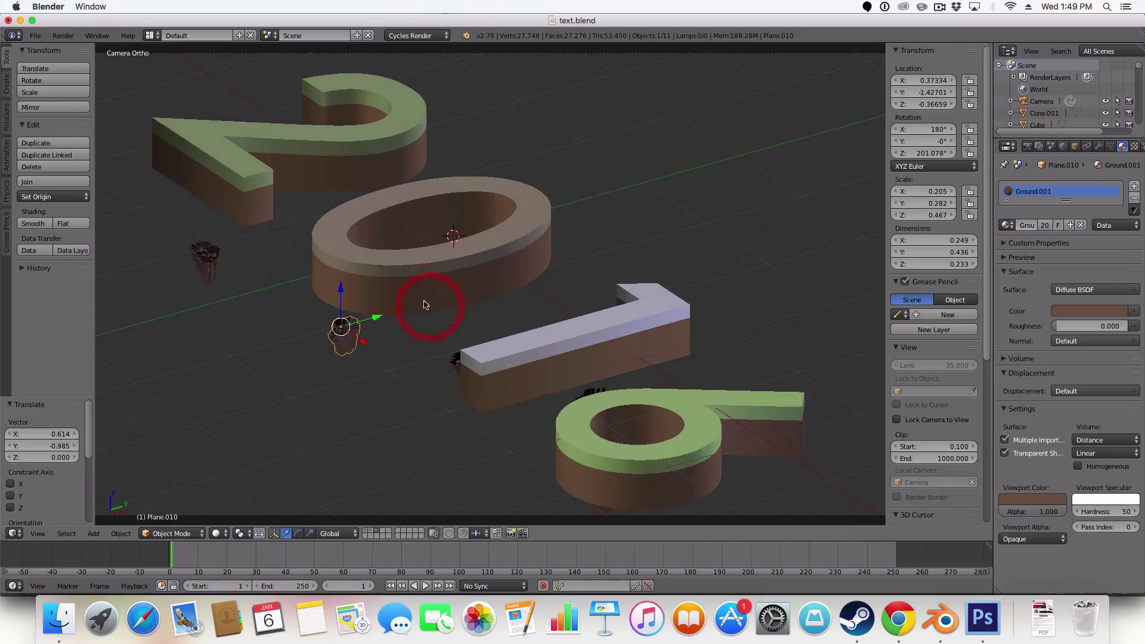
{"action": "key", "text": "g"}
{"action": "key", "text": "z"}
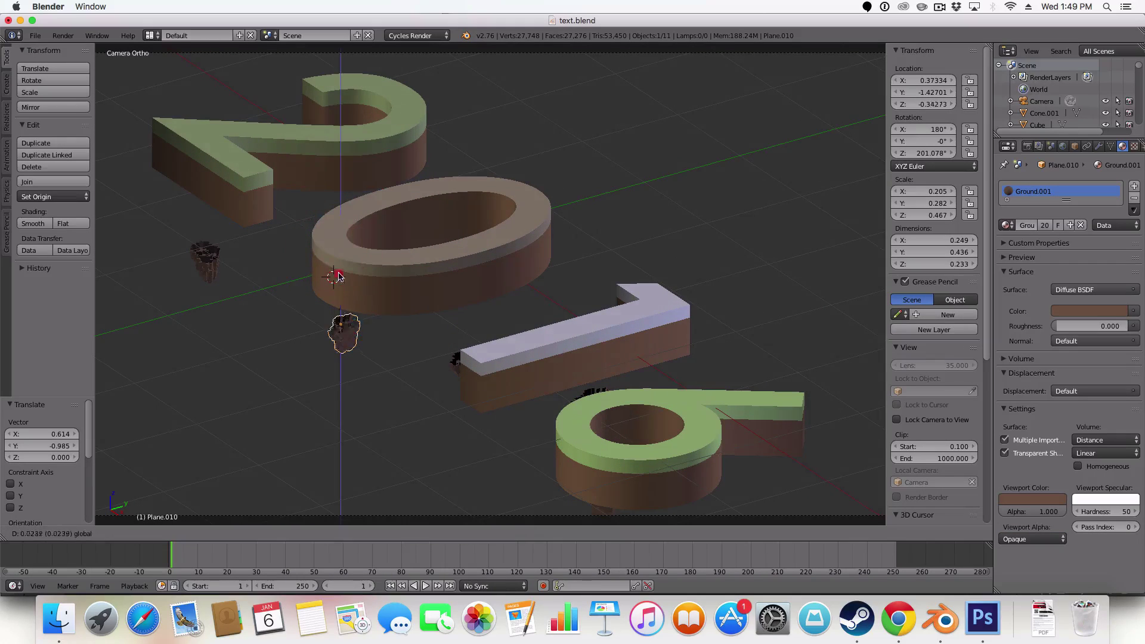
{"action": "left_click", "coordinate": [336, 248]}
Raise the rock beneath the 2 along Z and stretch it taller
{"action": "right_click", "coordinate": [215, 250]}
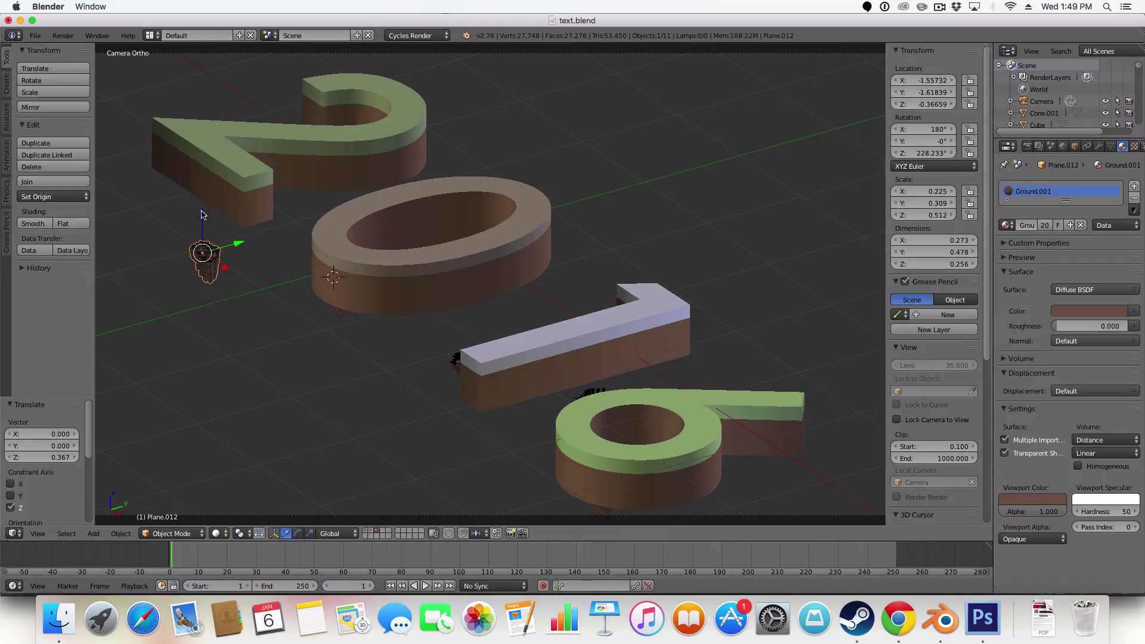
{"action": "key", "text": "g"}
{"action": "key", "text": "z"}
{"action": "left_click", "coordinate": [187, 132]}
{"action": "key", "text": "s"}
{"action": "key", "text": "z"}
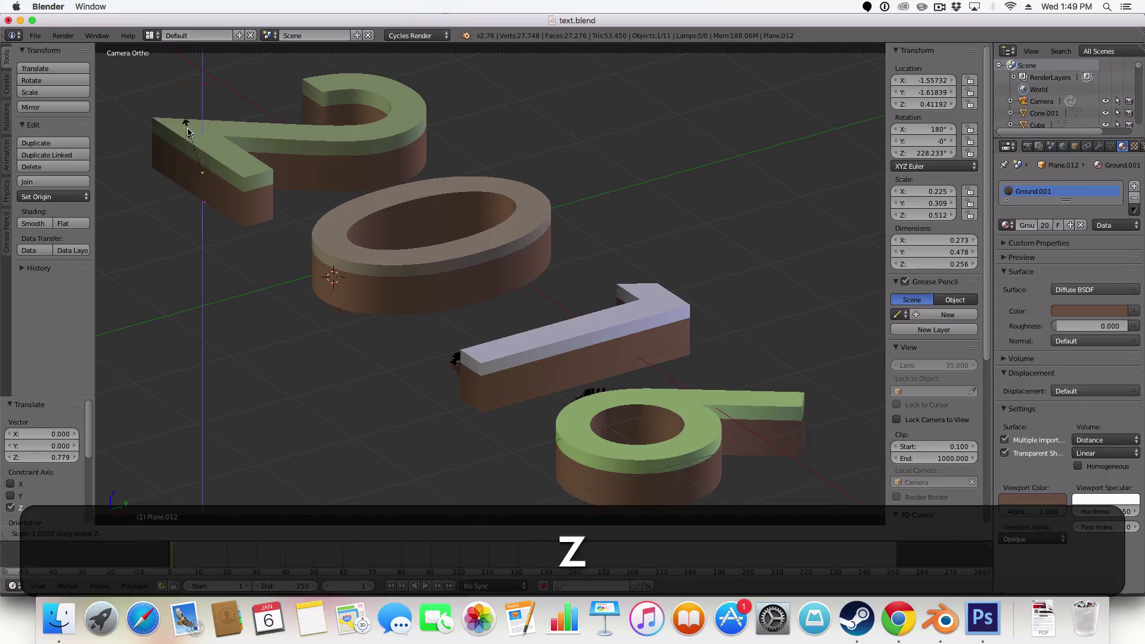
{"action": "left_click", "coordinate": [184, 56]}
Lift the small pieces beside the 6 and at the 1's left end higher, then deselect all
{"action": "right_click", "coordinate": [455, 363]}
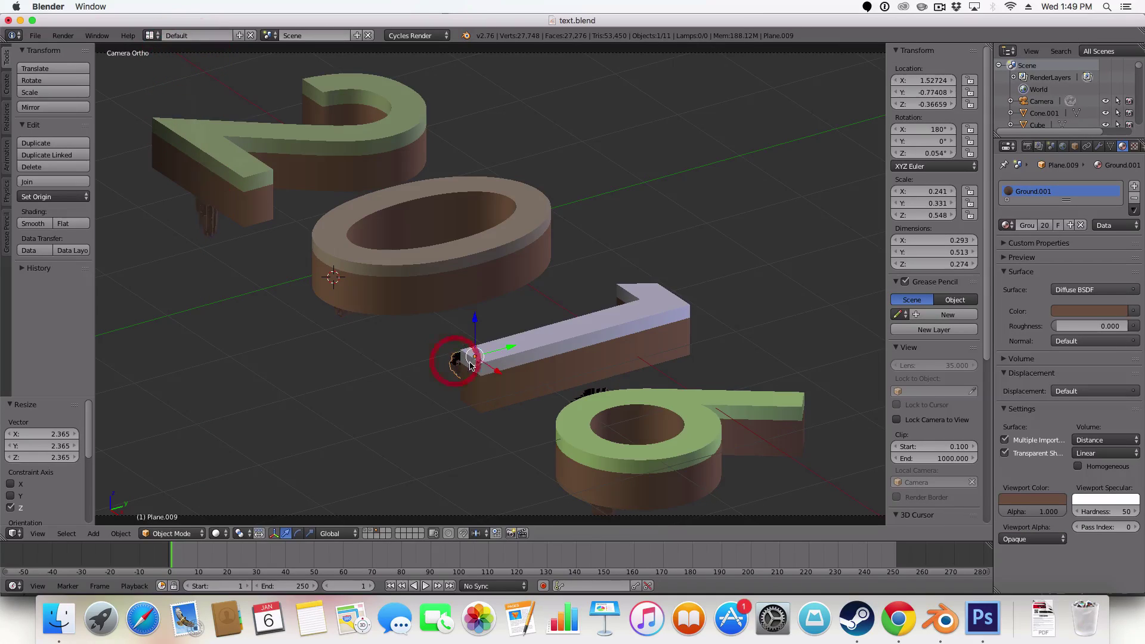
{"action": "key", "text": "KP_7"}
{"action": "key", "text": "z"}
{"action": "key", "text": "z"}
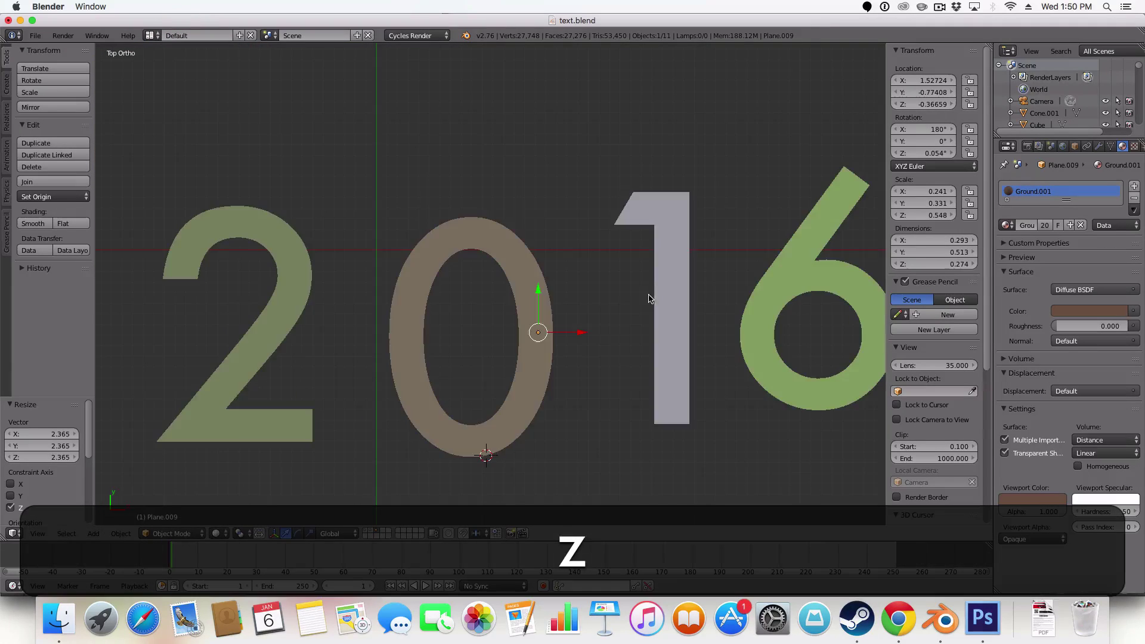
{"action": "key", "text": "KP_0"}
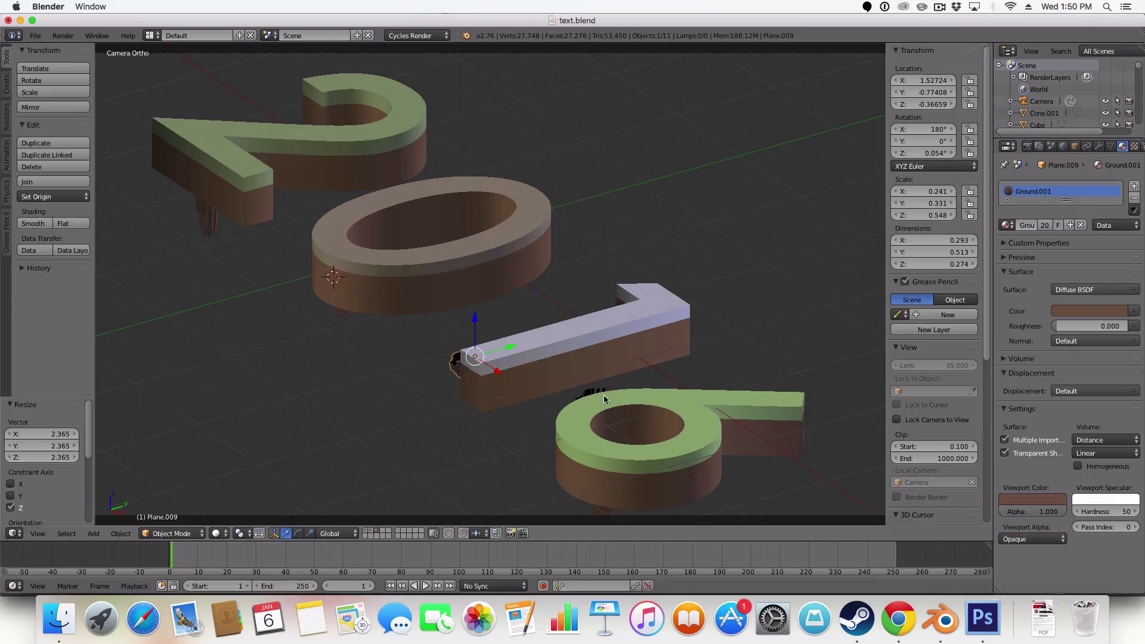
{"action": "right_click", "coordinate": [593, 382]}
{"action": "left_click_drag", "start_coordinate": [588, 351], "coordinate": [580, 321]}
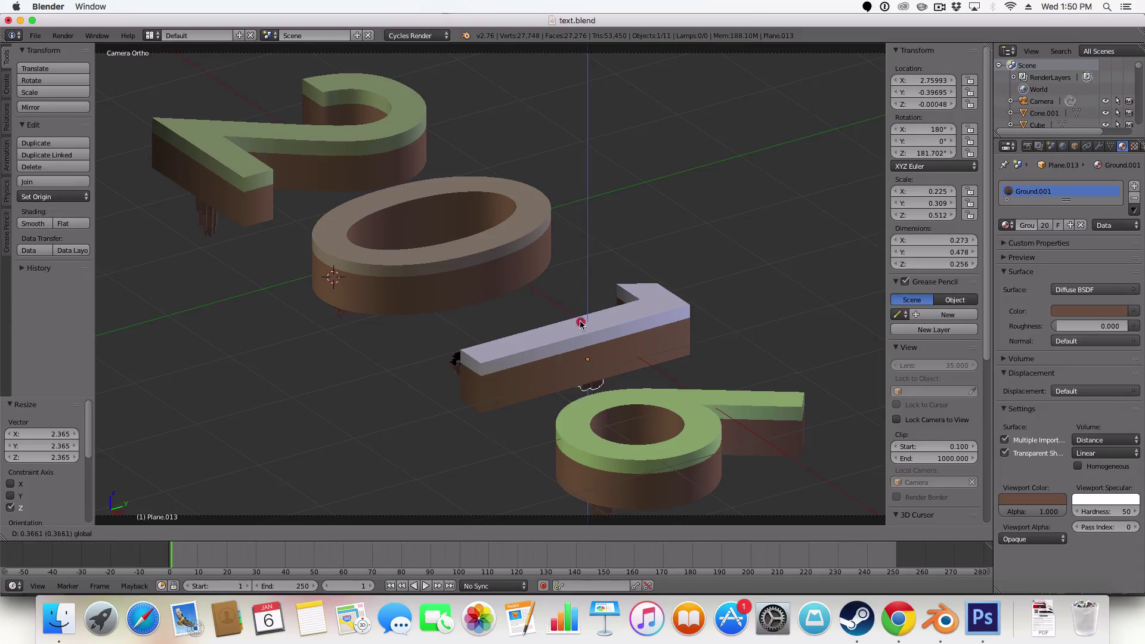
{"action": "right_click", "coordinate": [456, 358]}
{"action": "left_click_drag", "start_coordinate": [471, 337], "coordinate": [448, 257]}
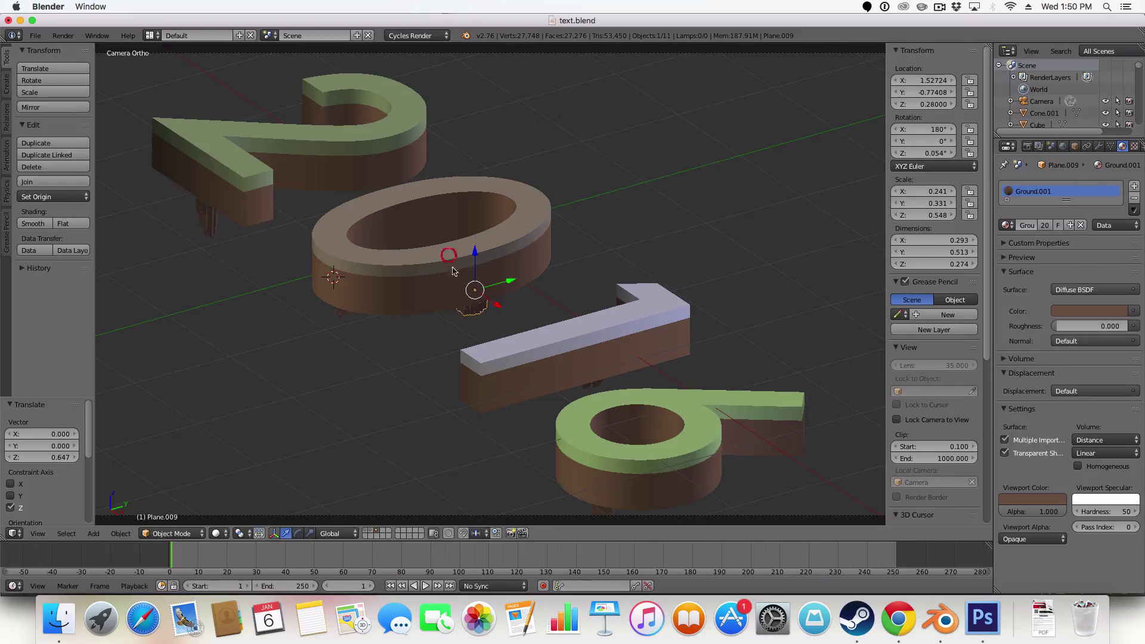
{"action": "scroll", "coordinate": [662, 470], "scroll_direction": "down", "scroll_amount": 2}
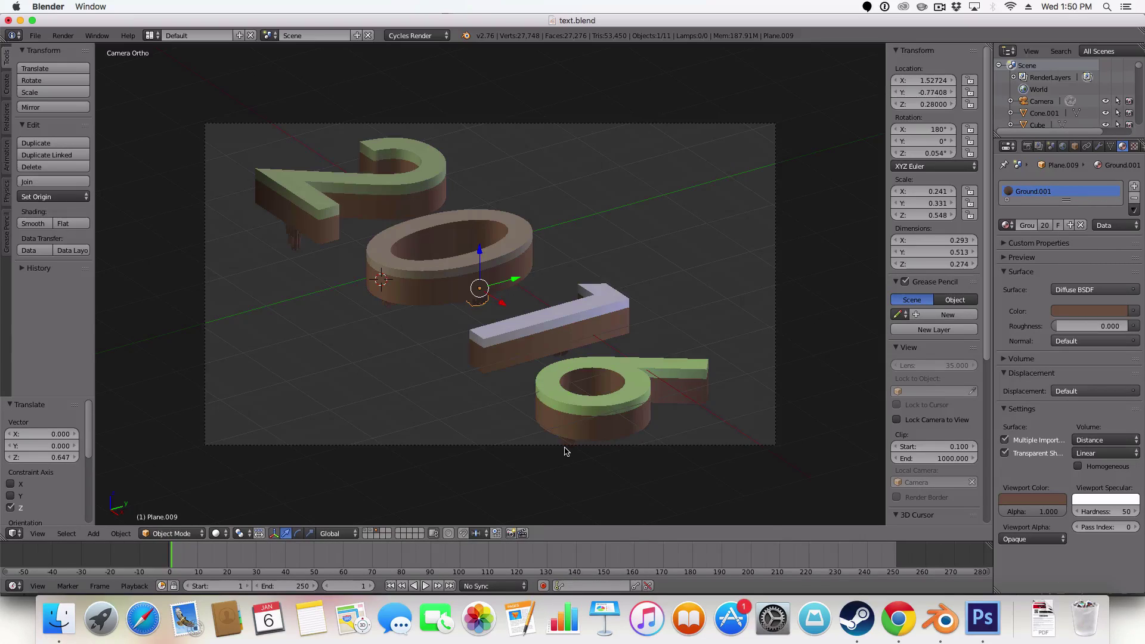
{"action": "key", "text": "a"}
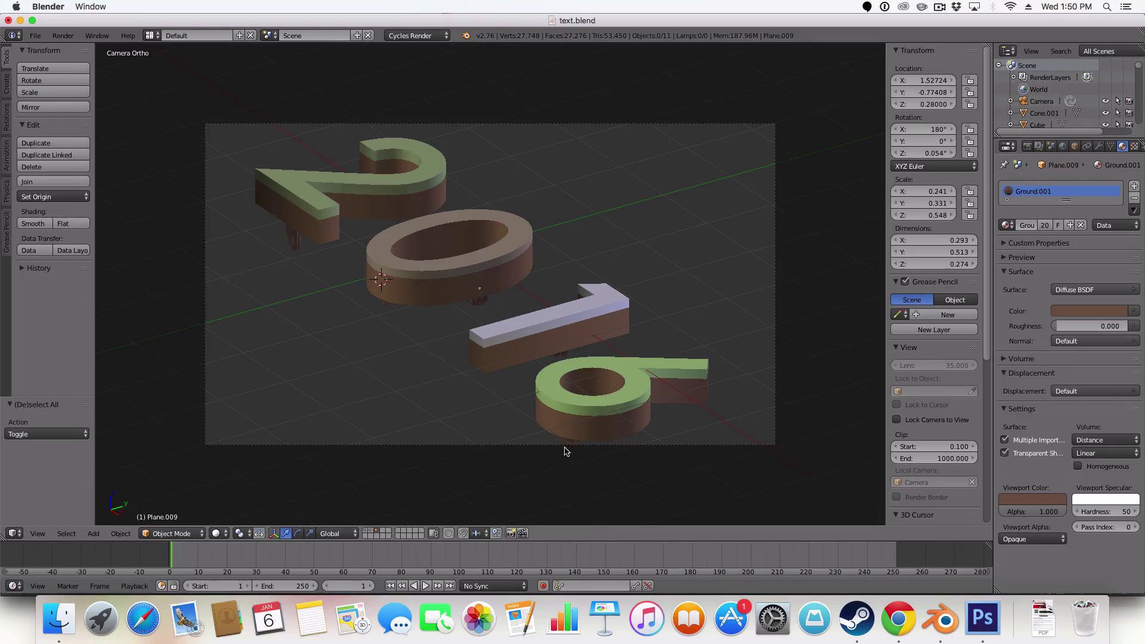
Show the cone-tree layer in front view and select the trunk, undoing an accidental move
{"action": "left_click", "coordinate": [376, 534]}
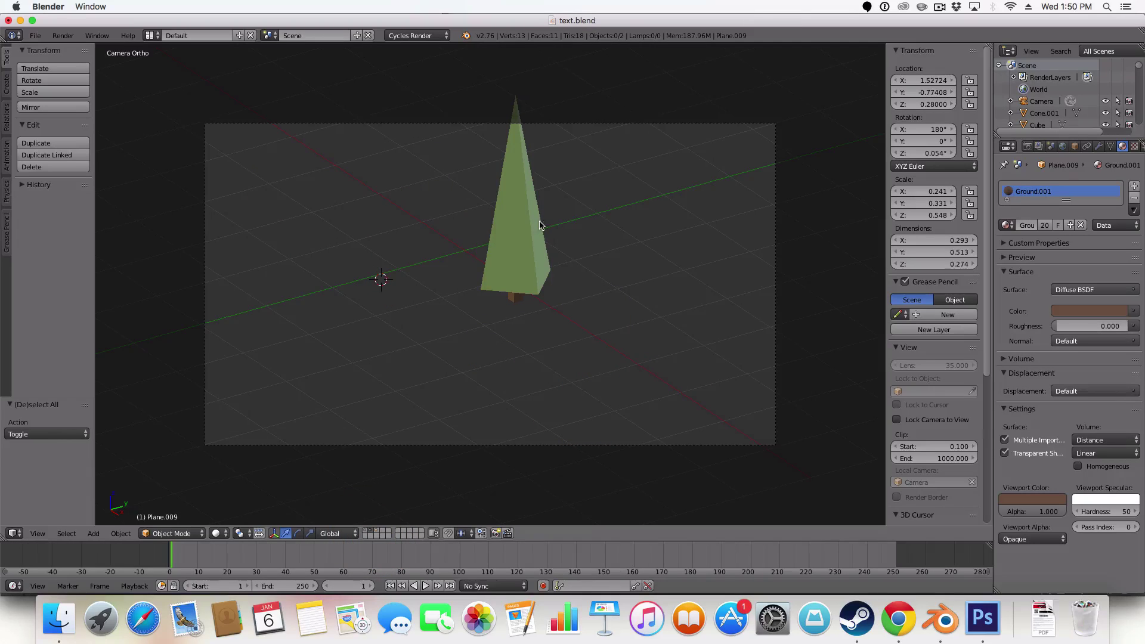
{"action": "key", "text": "KP_1"}
{"action": "scroll", "coordinate": [540, 225], "scroll_direction": "down", "scroll_amount": 1}
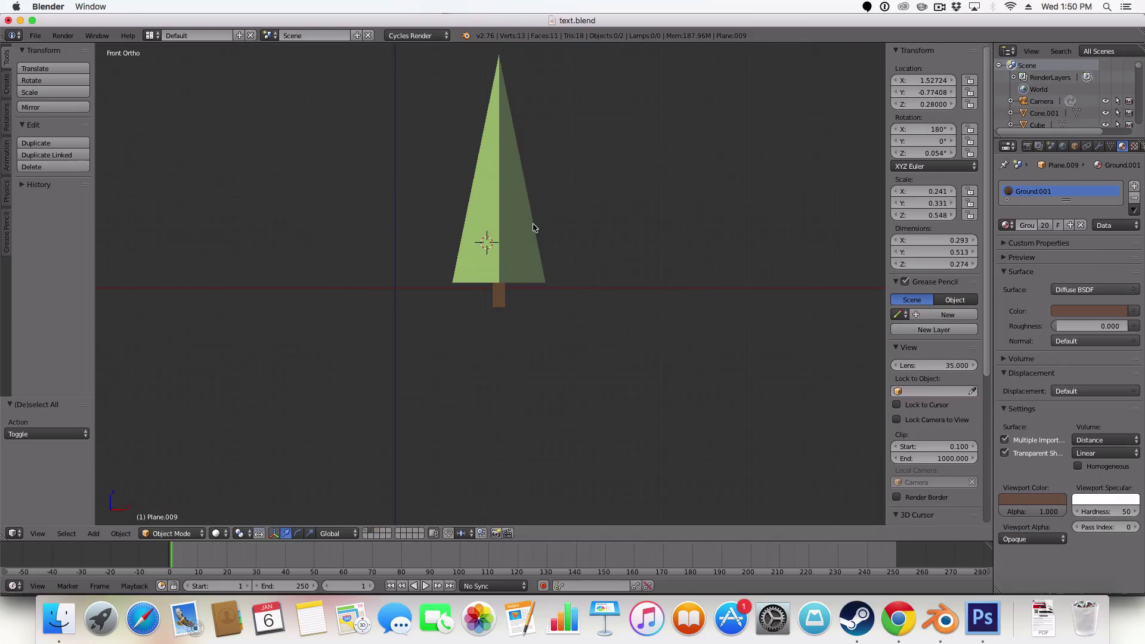
{"action": "right_click", "coordinate": [500, 303]}
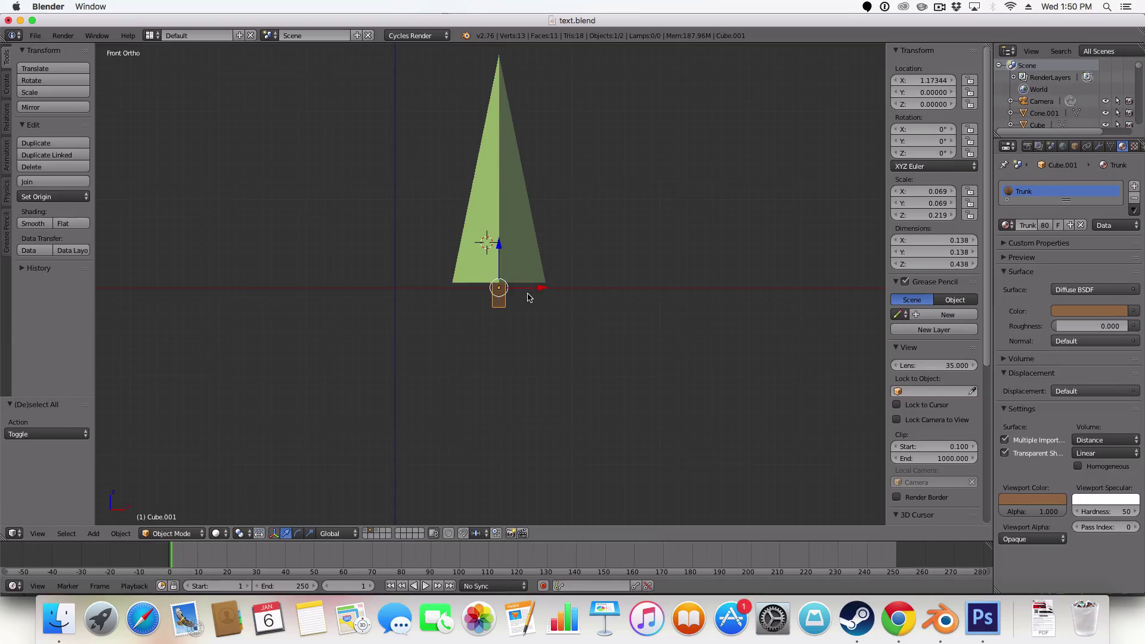
{"action": "mouse_move", "coordinate": [537, 294]}
{"action": "left_mouse_down"}
{"action": "mouse_move", "coordinate": [625, 284]}
{"action": "mouse_move", "coordinate": [544, 293]}
{"action": "left_mouse_up"}
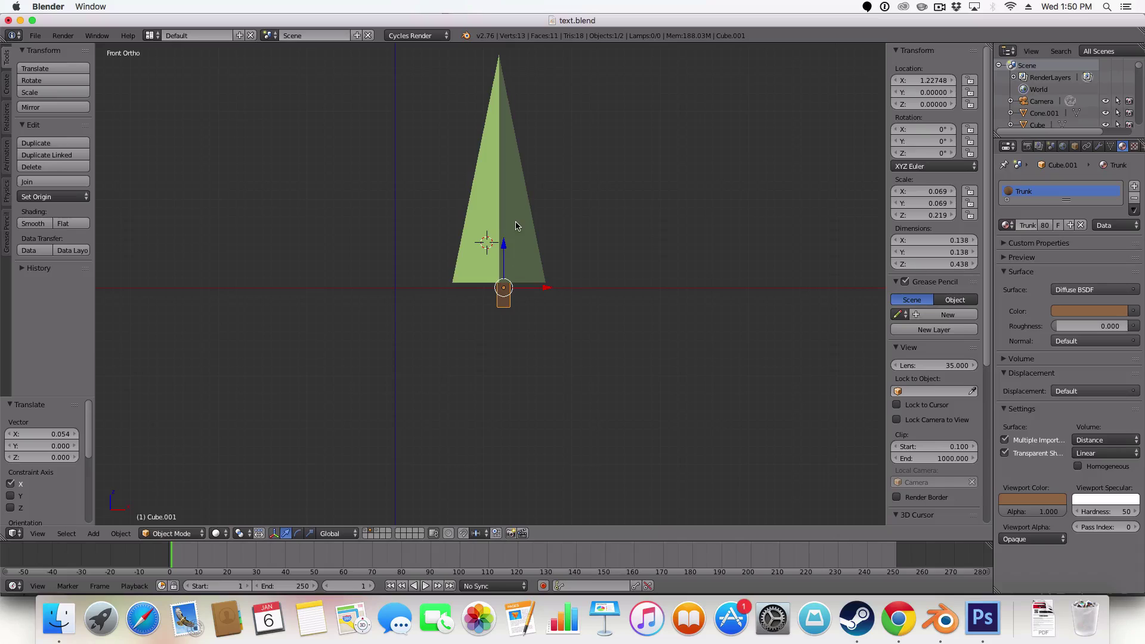
{"action": "key", "text": "super+z"}
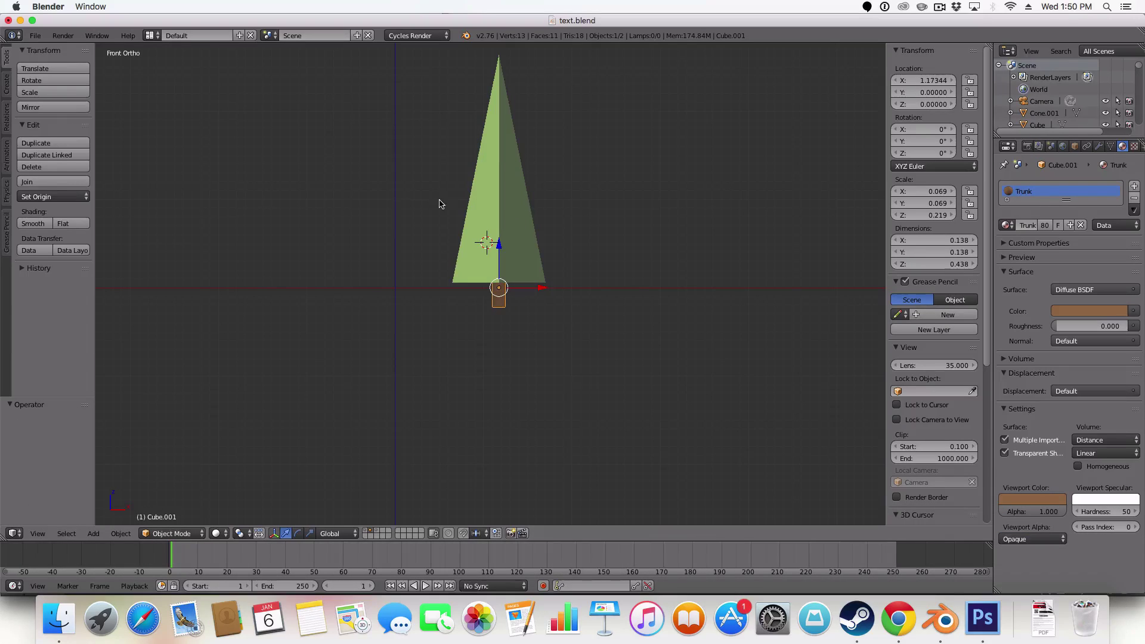
Select the green cone, inspect it at an angle, and toggle its Edit Mode on and off
{"action": "right_click", "coordinate": [498, 183]}
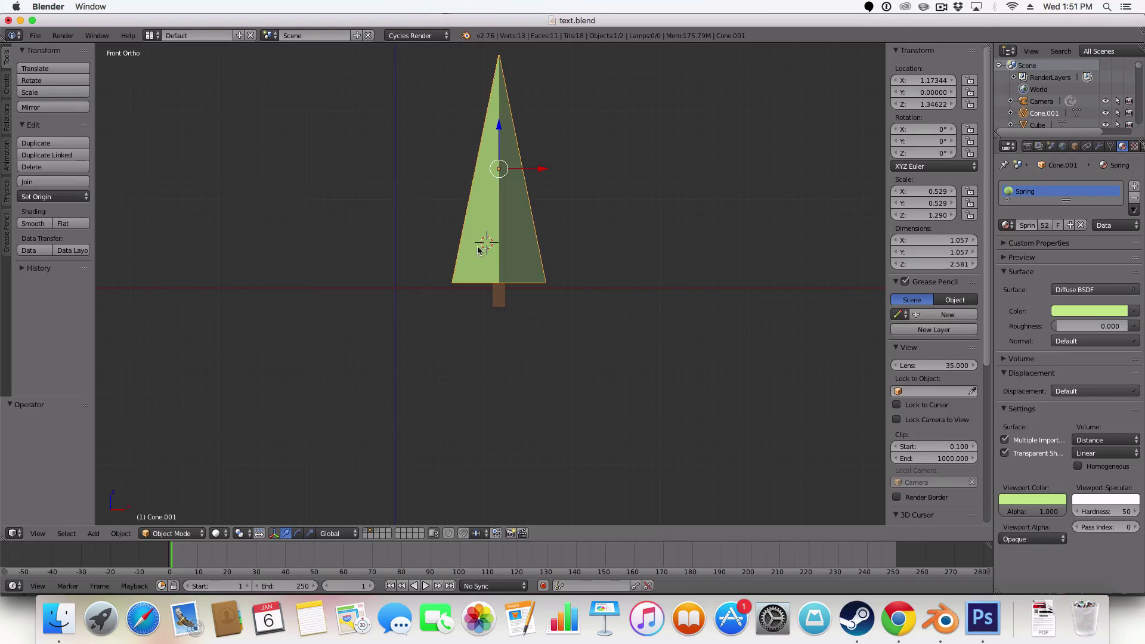
{"action": "middle_click_drag", "start_coordinate": [478, 250], "coordinate": [664, 195]}
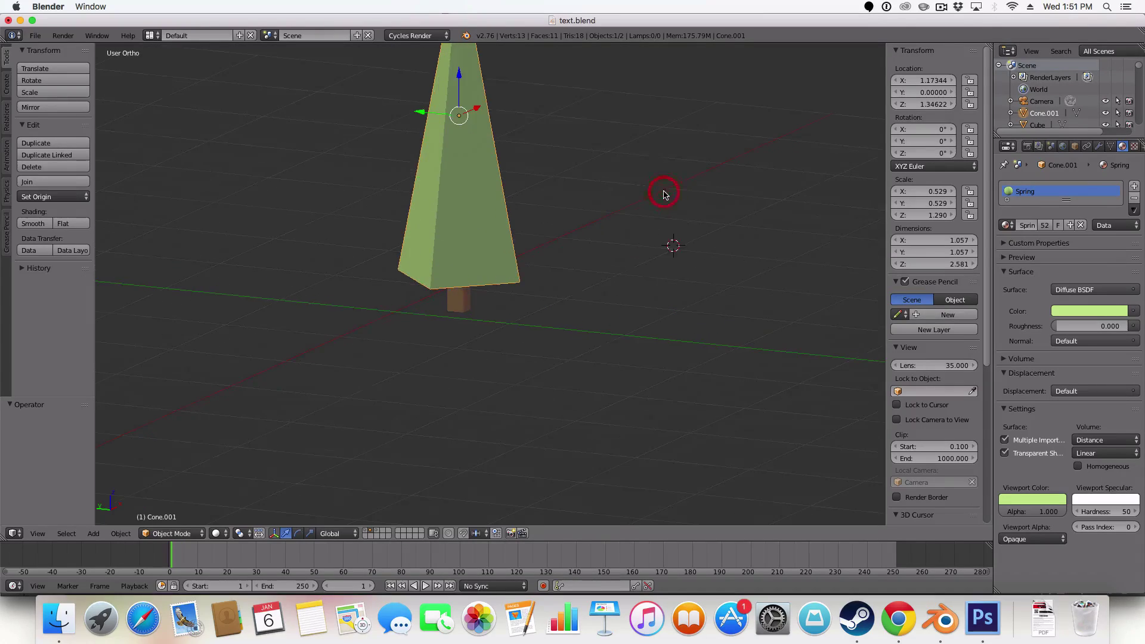
{"action": "key", "text": "KP_1"}
{"action": "scroll", "coordinate": [578, 179], "scroll_direction": "down", "scroll_amount": 3}
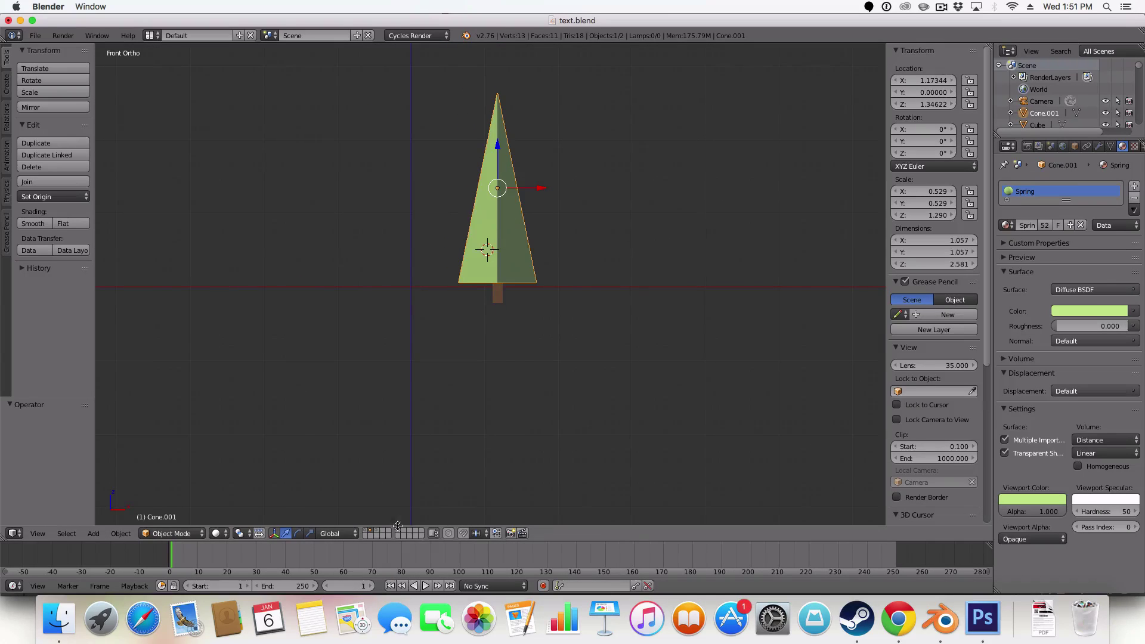
{"action": "key", "text": "Tab"}
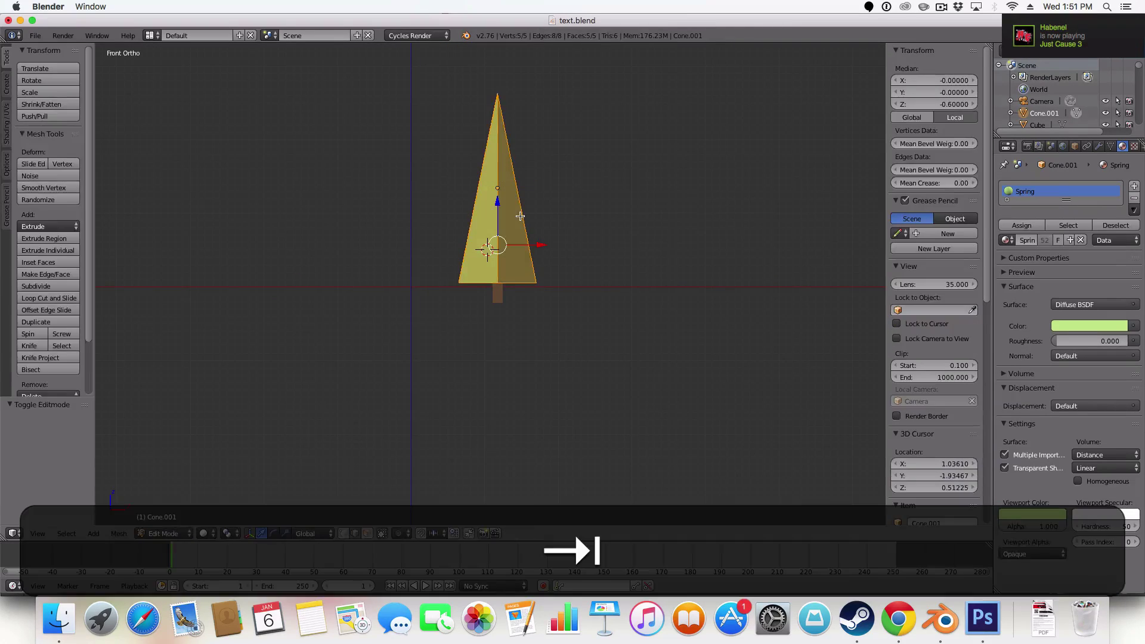
{"action": "key", "text": "Tab"}
Duplicate the green cone to the right and subdivide the copy's mesh once
{"action": "key", "text": "shift+d"}
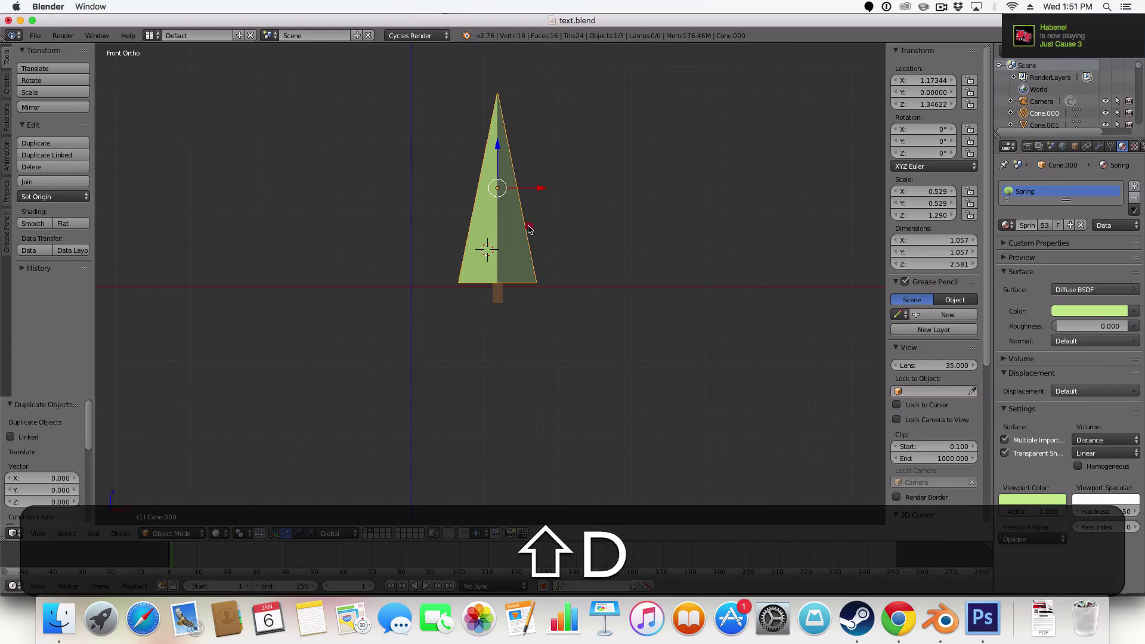
{"action": "left_click", "coordinate": [663, 187]}
{"action": "key", "text": "Tab"}
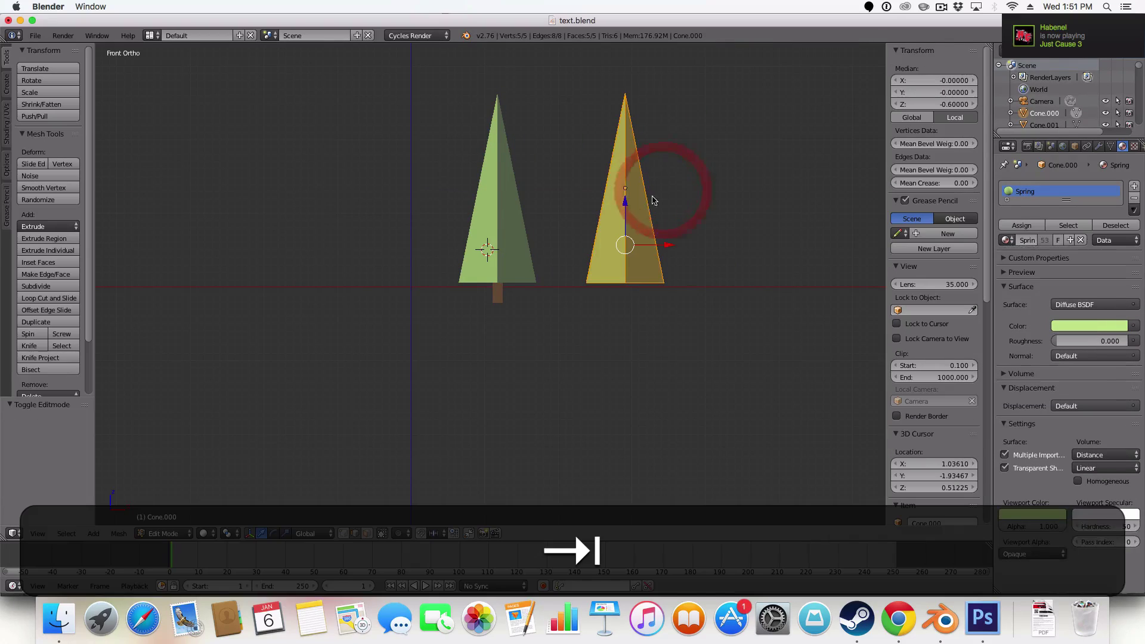
{"action": "scroll", "coordinate": [637, 210], "scroll_direction": "up", "scroll_amount": 2}
{"action": "key", "text": "w"}
{"action": "left_click", "coordinate": [650, 196]}
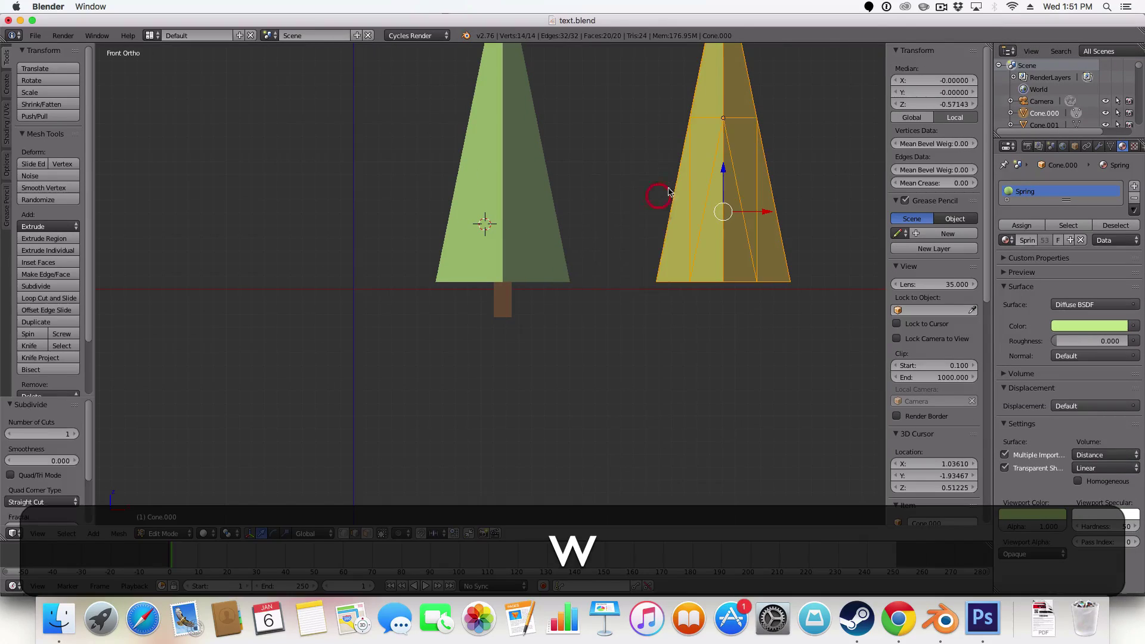
{"action": "middle_click_drag", "start_coordinate": [771, 102], "coordinate": [589, 218], "text": "shift"}
{"action": "key", "text": "Tab"}
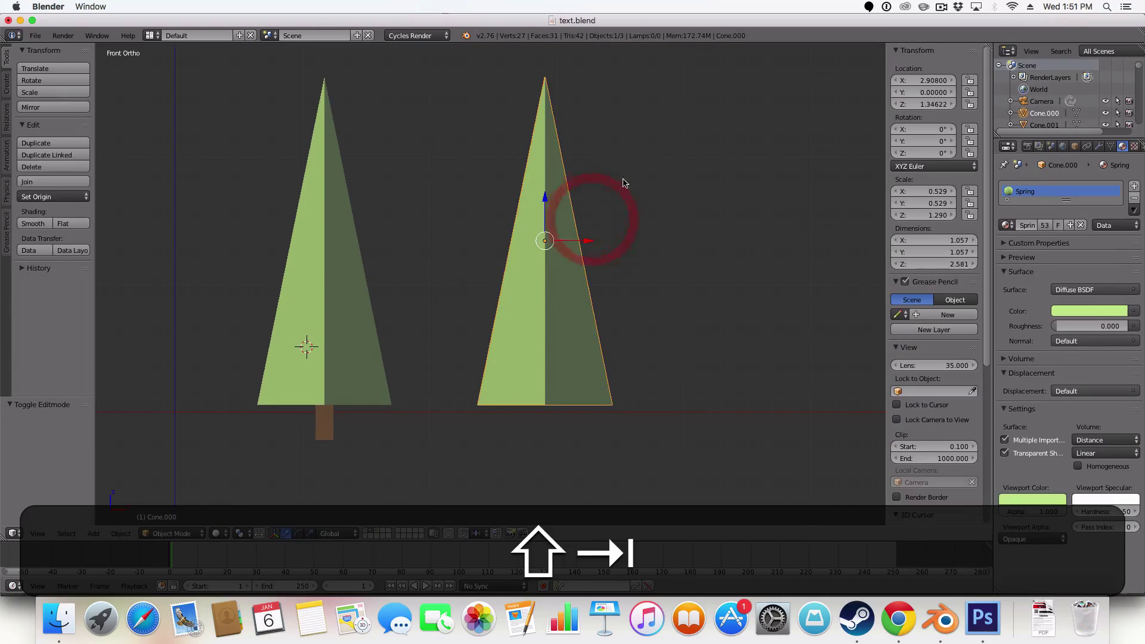
Subdivide the copy a second time and switch to face select mode
{"action": "key", "text": "Tab"}
{"action": "key", "text": "w"}
{"action": "left_click", "coordinate": [596, 187]}
{"action": "key", "text": "Tab"}
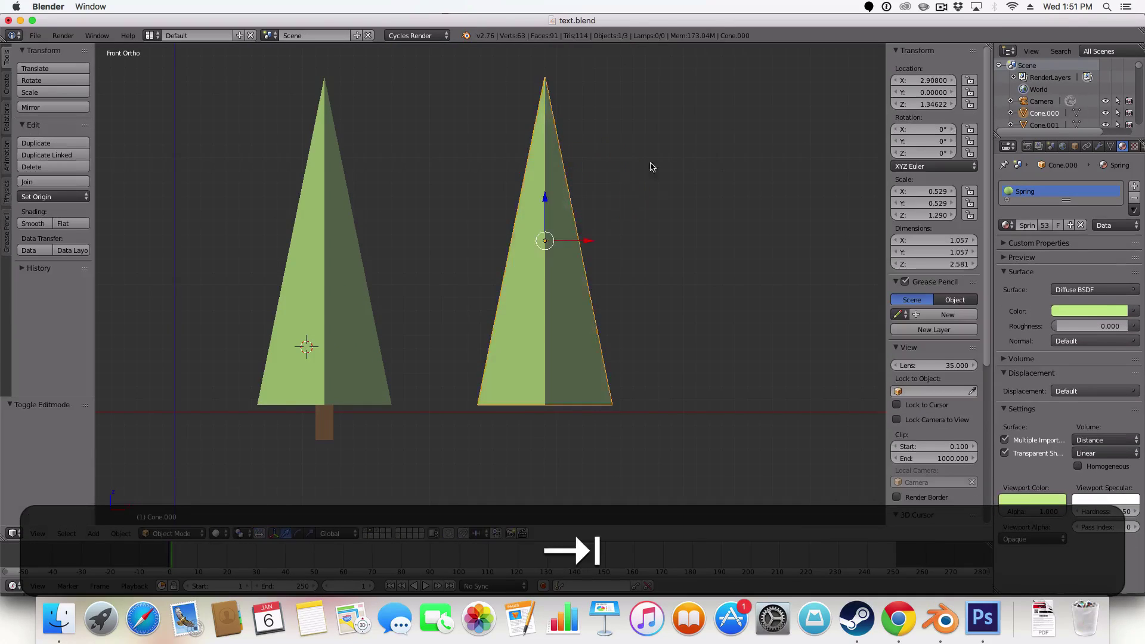
{"action": "mouse_move", "coordinate": [651, 170]}
{"action": "middle_mouse_down"}
{"action": "mouse_move", "coordinate": [568, 184]}
{"action": "mouse_move", "coordinate": [631, 159]}
{"action": "mouse_move", "coordinate": [665, 161]}
{"action": "middle_mouse_up"}
{"action": "key", "text": "Tab"}
{"action": "right_click", "coordinate": [550, 144]}
{"action": "key", "text": "ctrl+Tab"}
{"action": "left_click", "coordinate": [561, 184]}
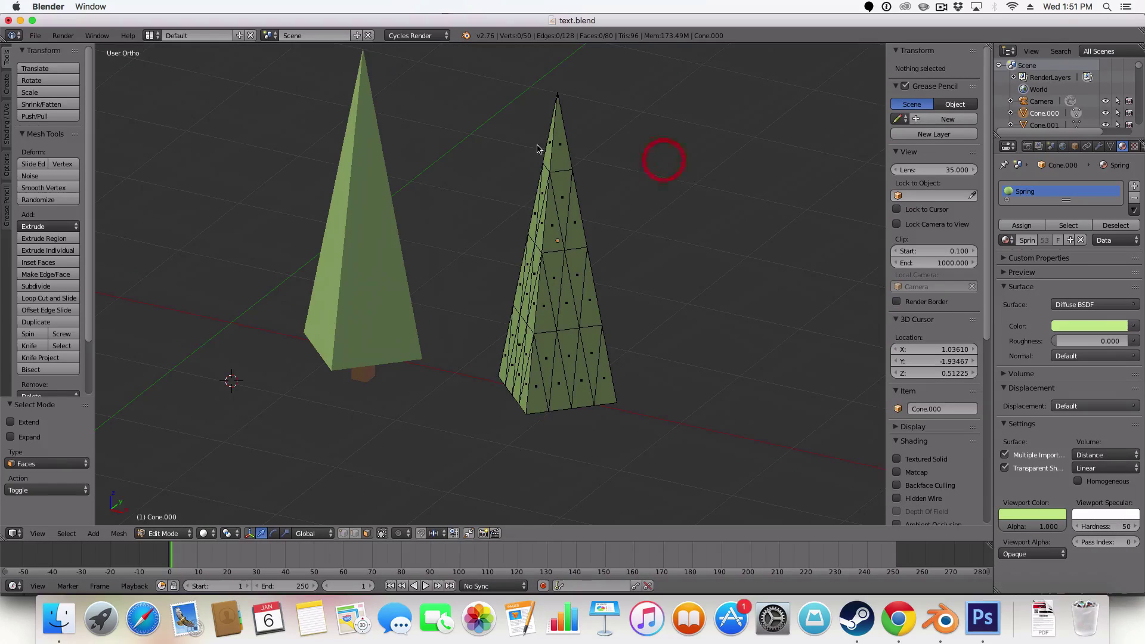
Select the faces around the tip of the copied cone on all sides
{"action": "right_click", "coordinate": [563, 167]}
{"action": "right_click", "coordinate": [559, 182], "text": "shift"}
{"action": "right_click", "coordinate": [554, 197], "text": "shift"}
{"action": "right_click", "coordinate": [551, 212], "text": "shift"}
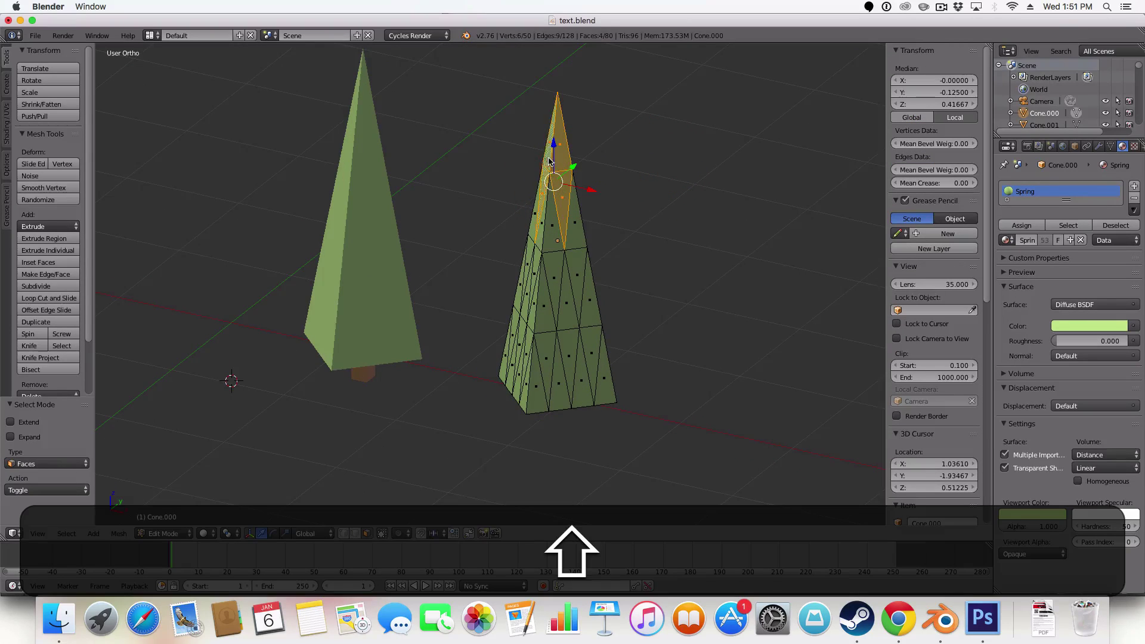
{"action": "middle_click_drag", "start_coordinate": [552, 212], "coordinate": [440, 169]}
{"action": "right_click", "coordinate": [491, 213], "text": "shift"}
{"action": "right_click", "coordinate": [490, 256], "text": "shift"}
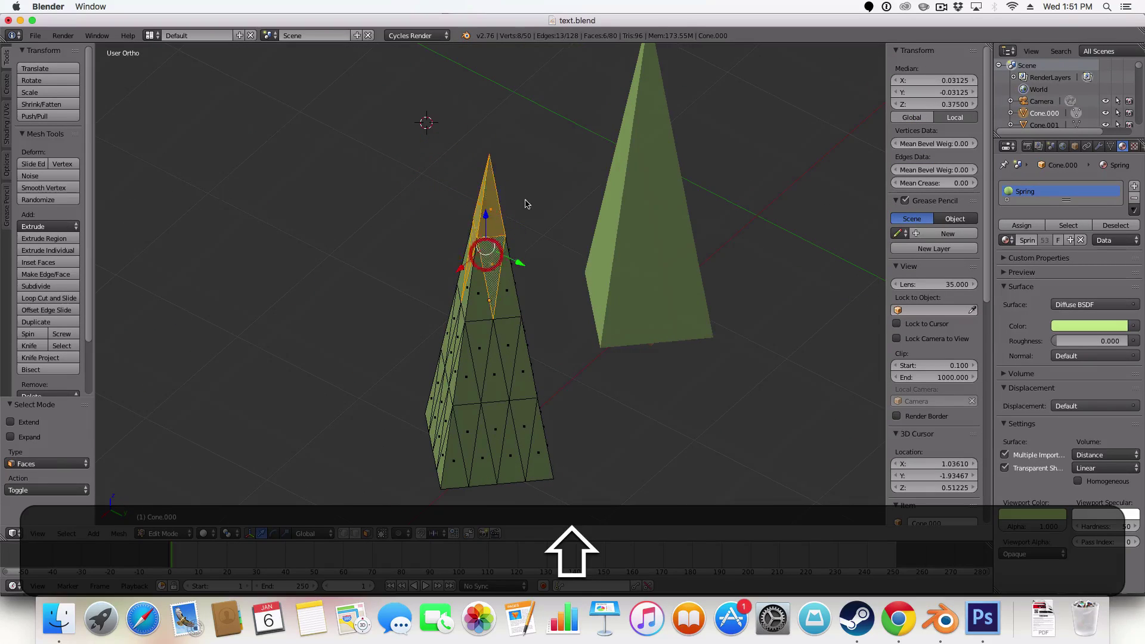
{"action": "middle_click_drag", "start_coordinate": [491, 256], "coordinate": [427, 205]}
{"action": "right_click", "coordinate": [427, 206], "text": "shift"}
{"action": "right_click", "coordinate": [445, 272], "text": "shift"}
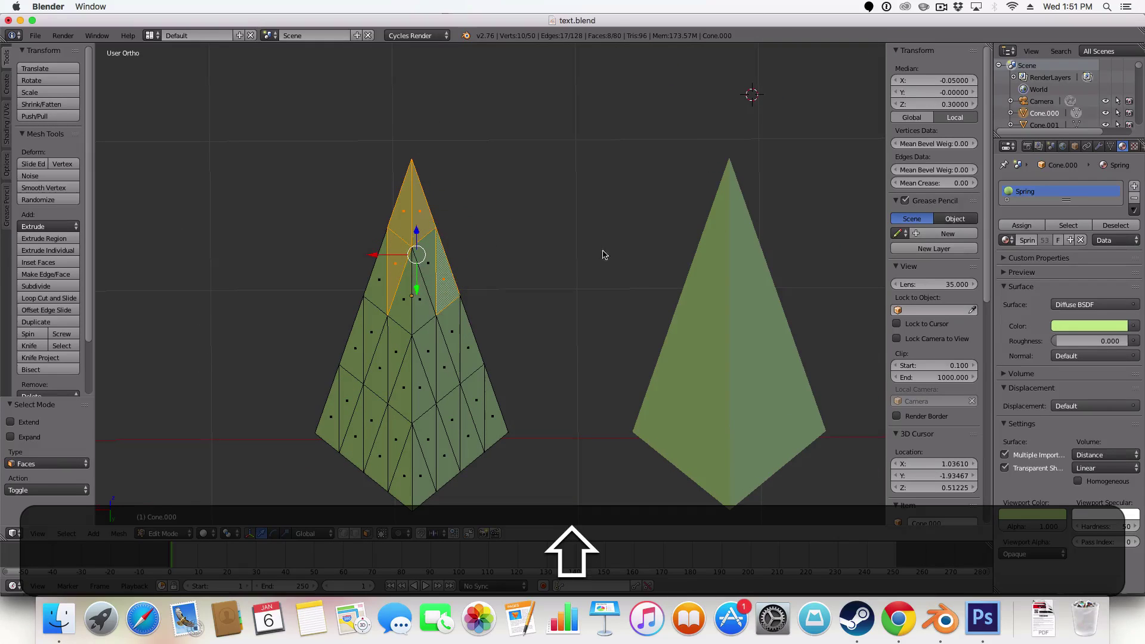
{"action": "right_click", "coordinate": [440, 281], "text": "shift"}
{"action": "right_click", "coordinate": [409, 256], "text": "shift"}
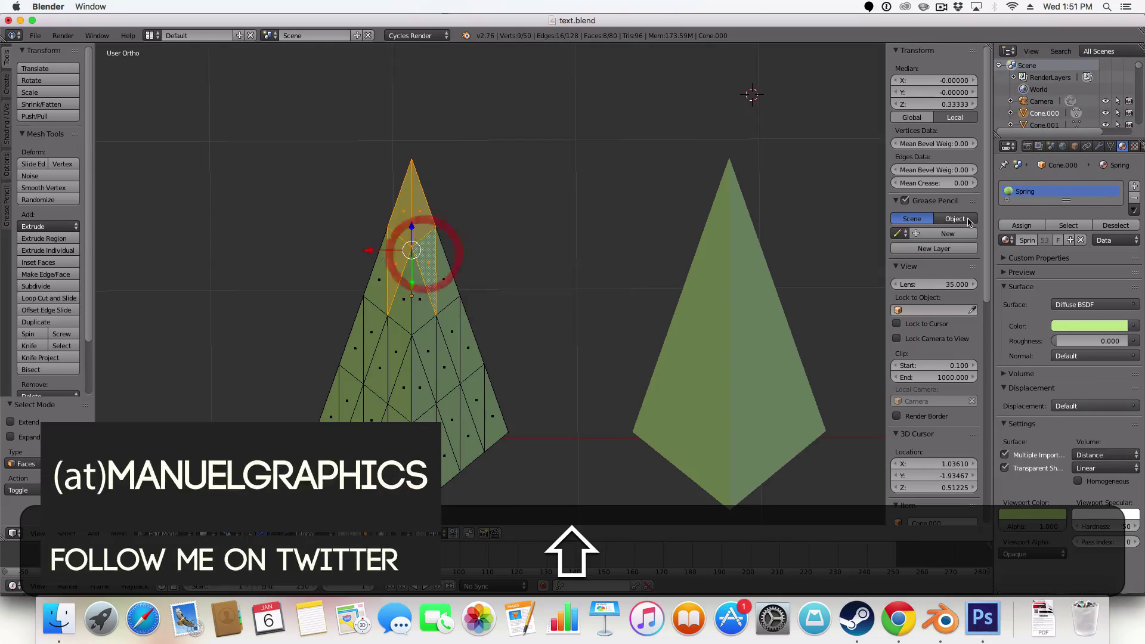
Add a new material slot with the Winter material and assign it to the tip faces
{"action": "left_click", "coordinate": [1133, 186]}
{"action": "left_click", "coordinate": [1005, 267]}
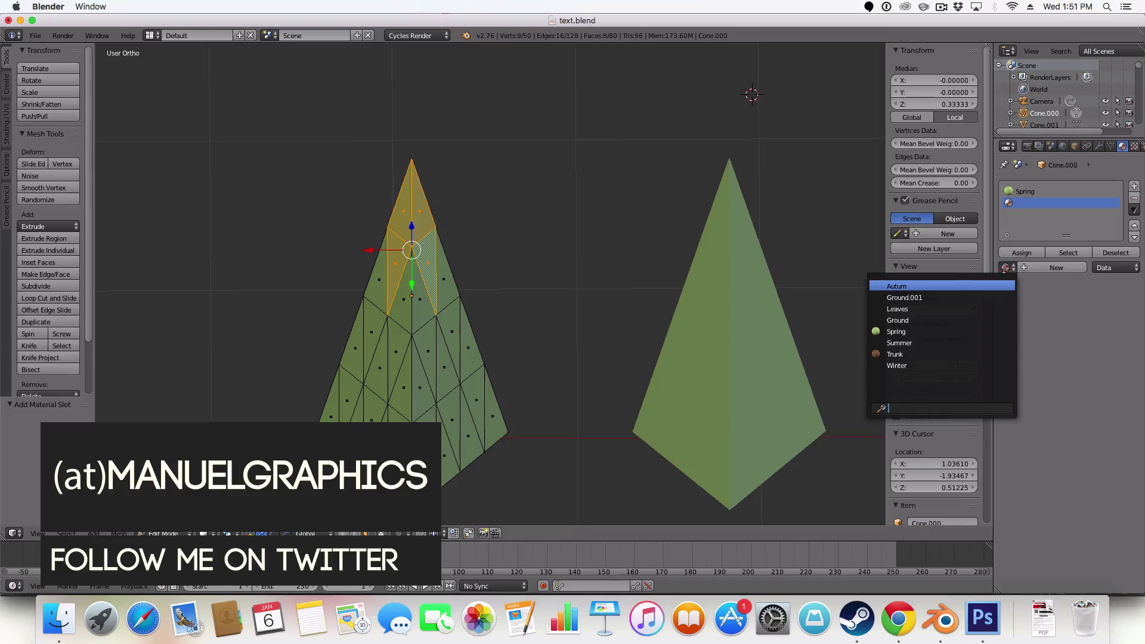
{"action": "left_click", "coordinate": [912, 365]}
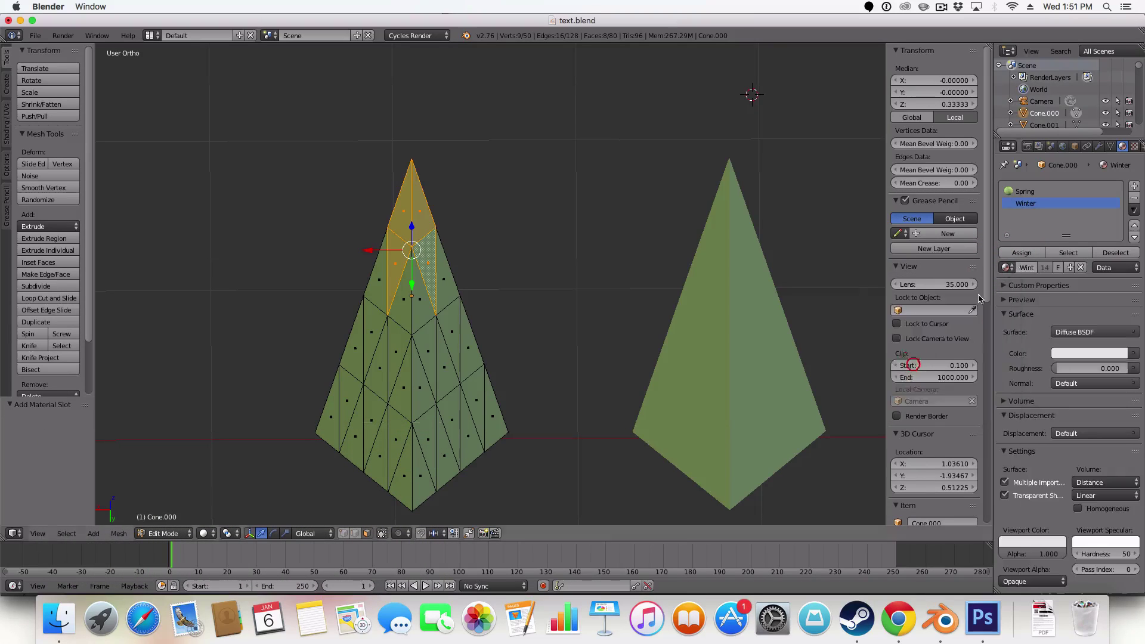
{"action": "left_click", "coordinate": [1023, 253]}
{"action": "key", "text": "Tab"}
{"action": "middle_click_drag", "start_coordinate": [670, 278], "coordinate": [209, 199]}
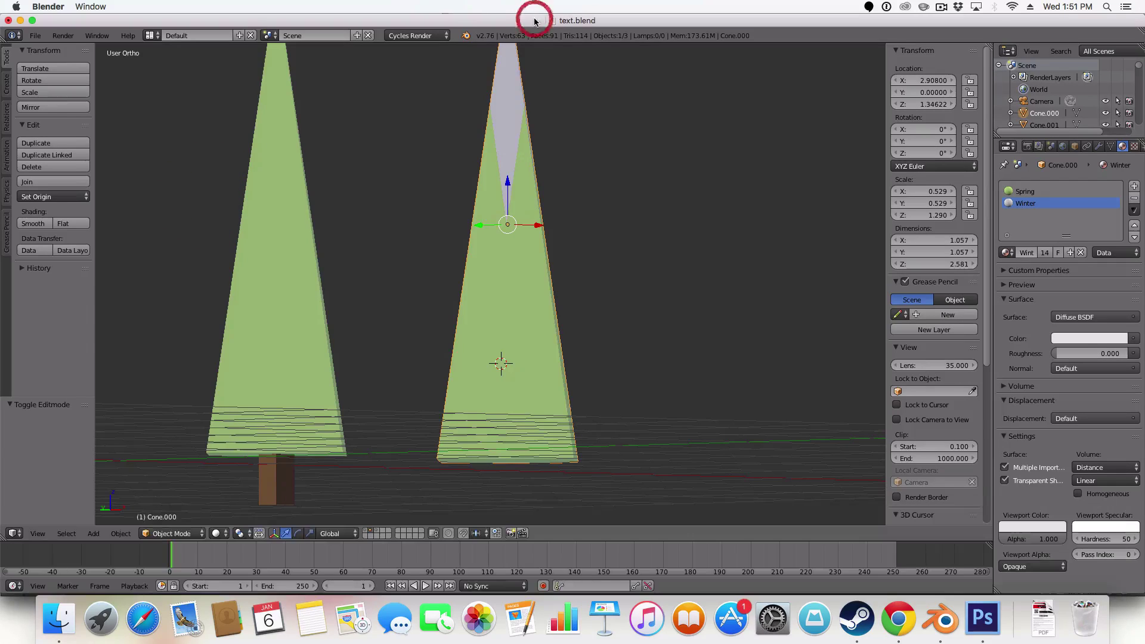
Send the original left tree's trunk and cone to another layer, then view the 2016 islands
{"action": "key", "text": "5"}
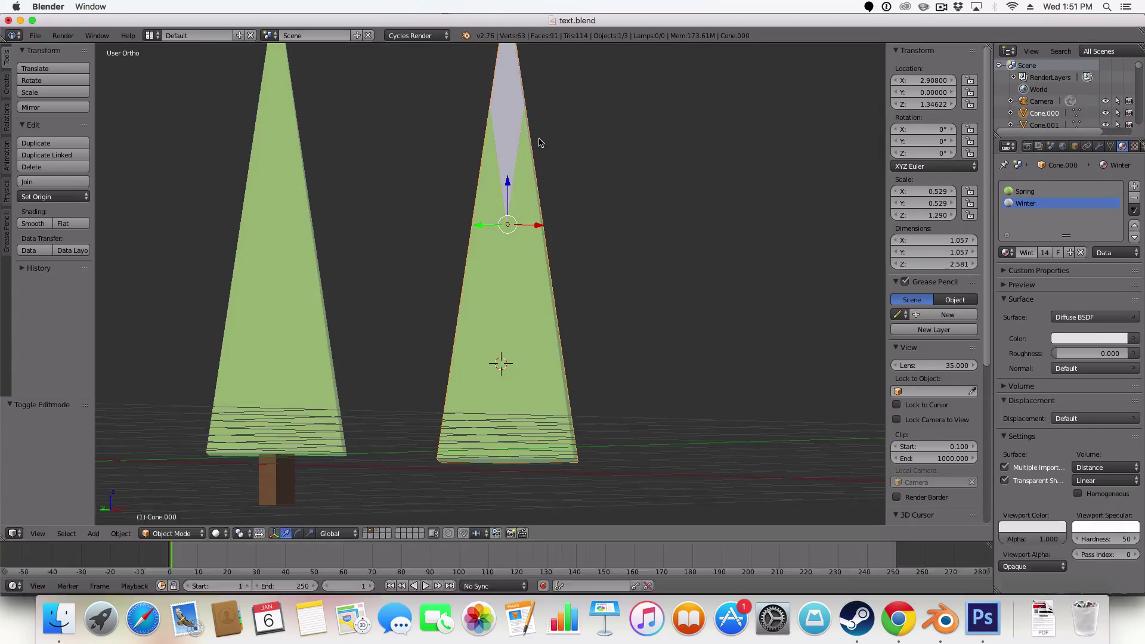
{"action": "key", "text": "1"}
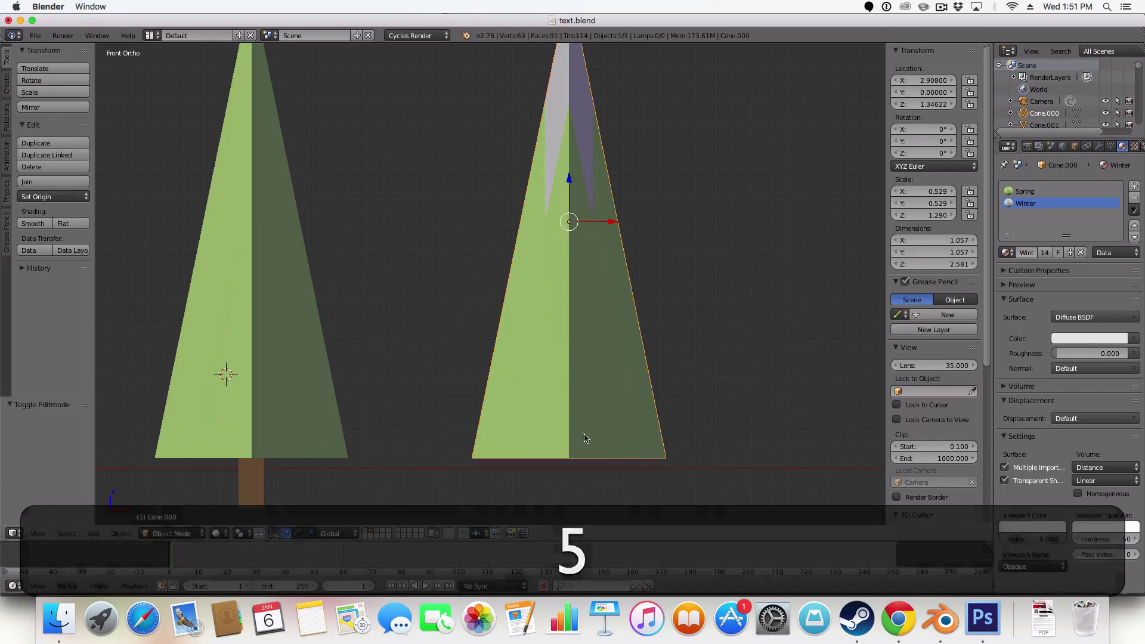
{"action": "right_click", "coordinate": [251, 486]}
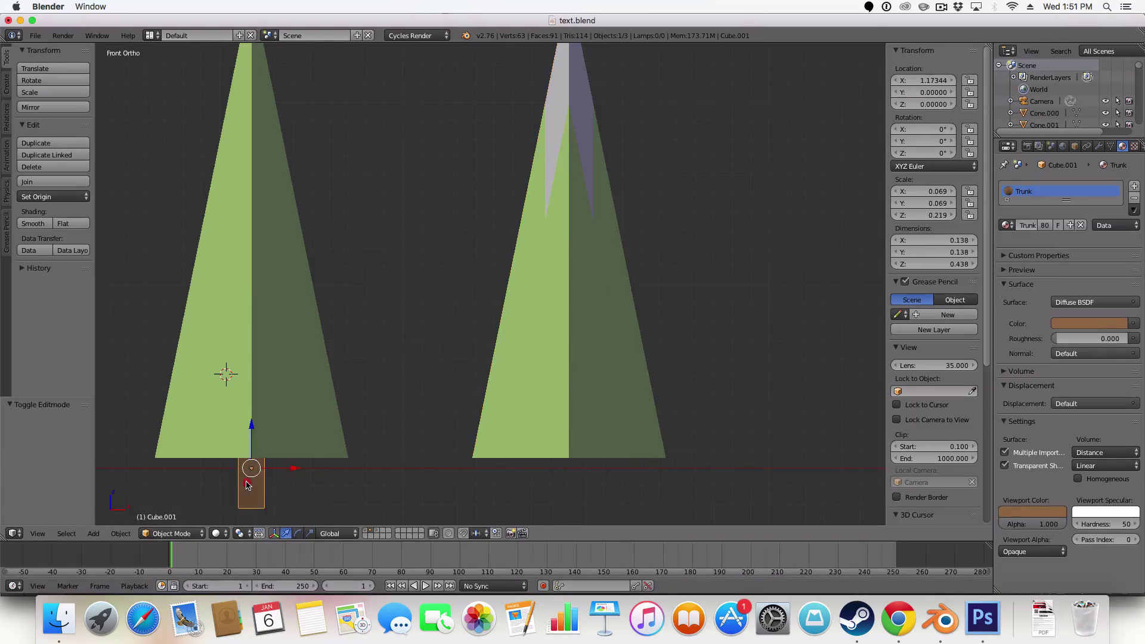
{"action": "right_click", "coordinate": [280, 388], "text": "shift"}
{"action": "key", "text": "m"}
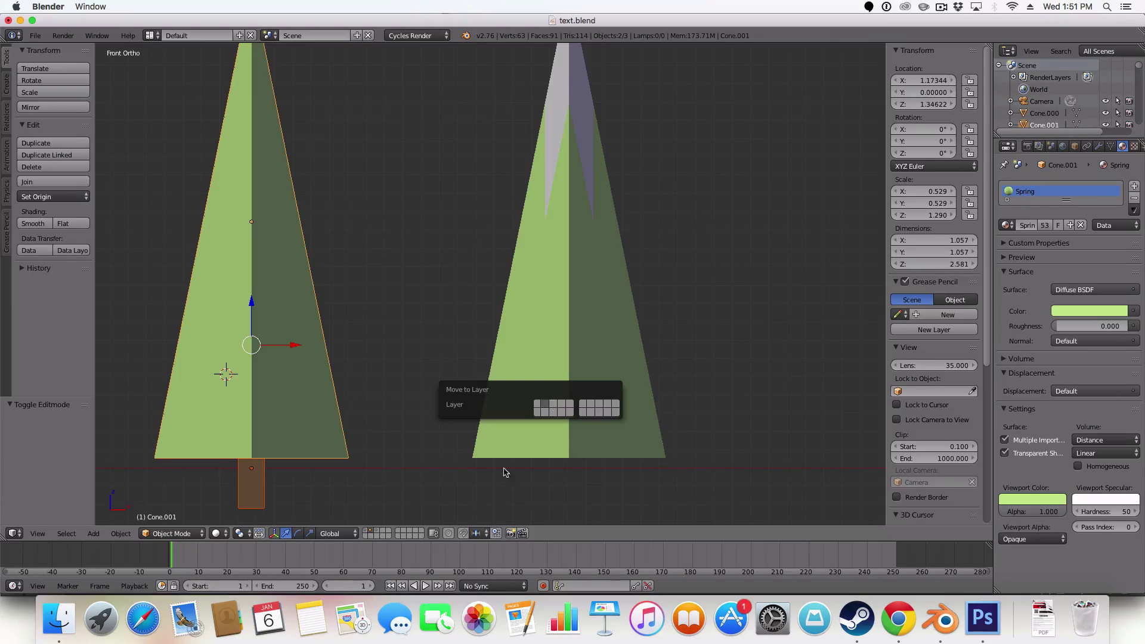
{"action": "left_click", "coordinate": [378, 532]}
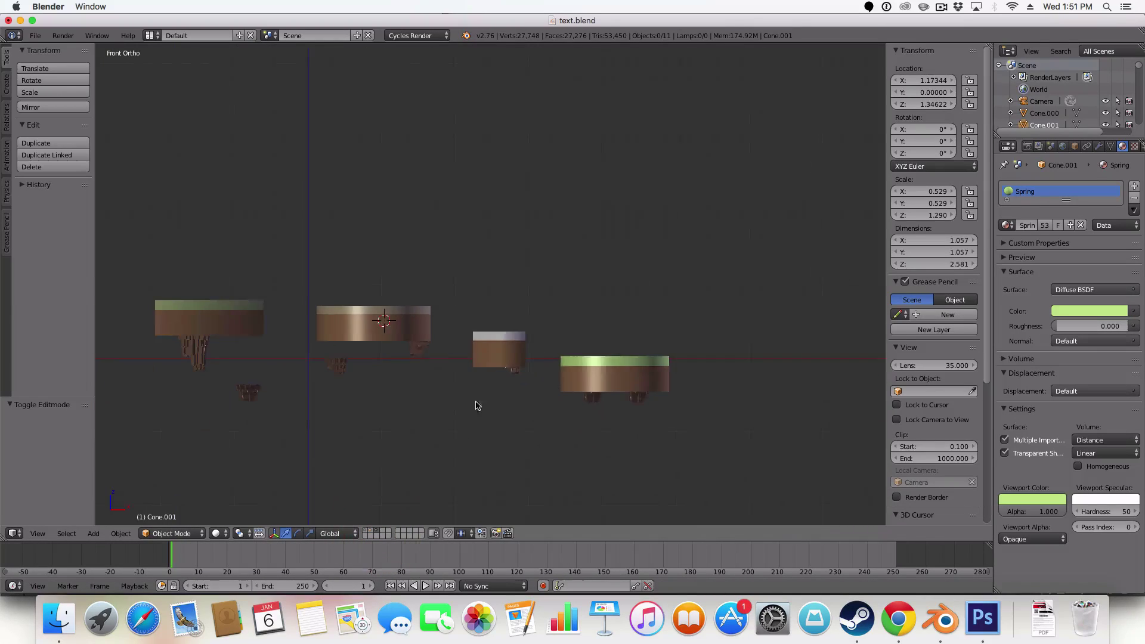
{"action": "middle_click_drag", "start_coordinate": [477, 405], "coordinate": [495, 431]}
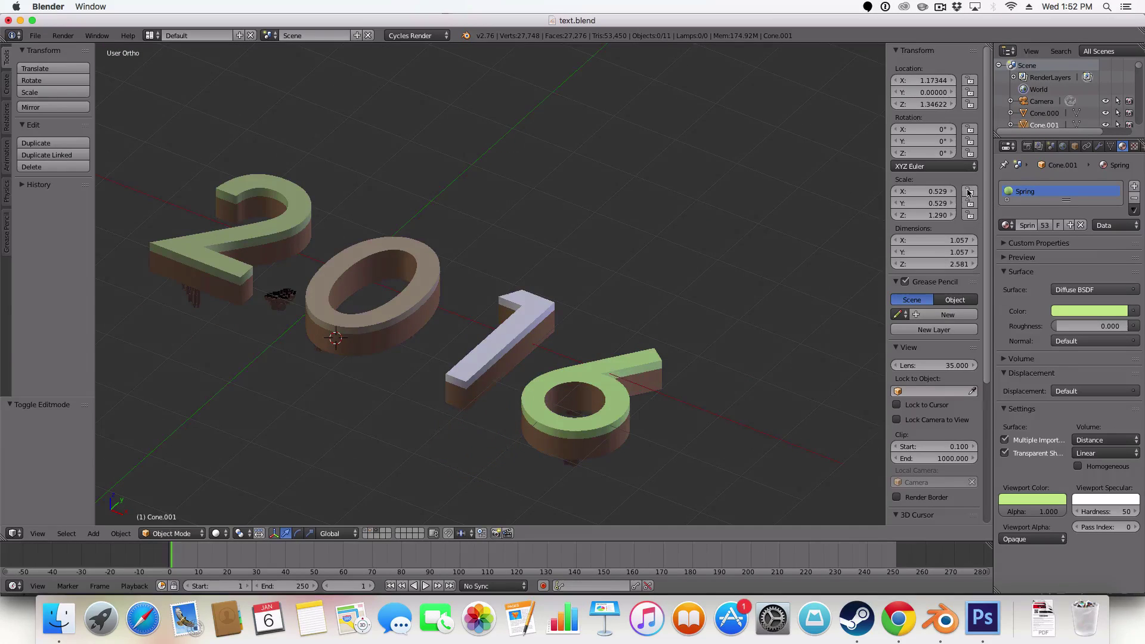
Review the Render settings, then expand the World preview of the HDRI sky and widen the Properties editor
{"action": "left_click", "coordinate": [1027, 147]}
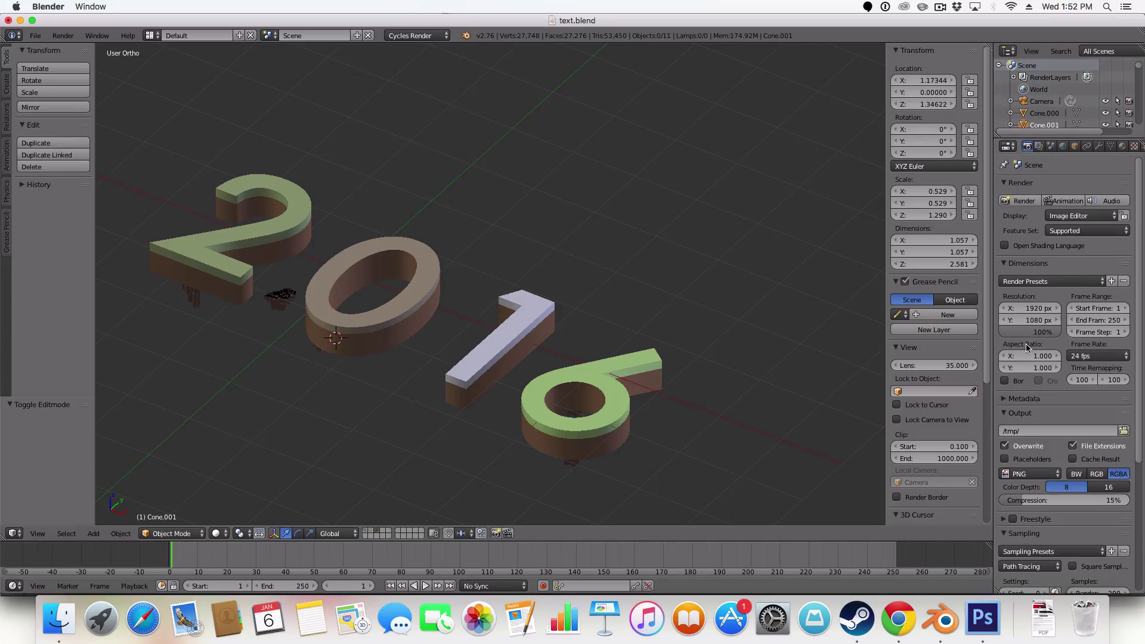
{"action": "scroll", "coordinate": [1026, 344], "scroll_direction": "down", "scroll_amount": 5}
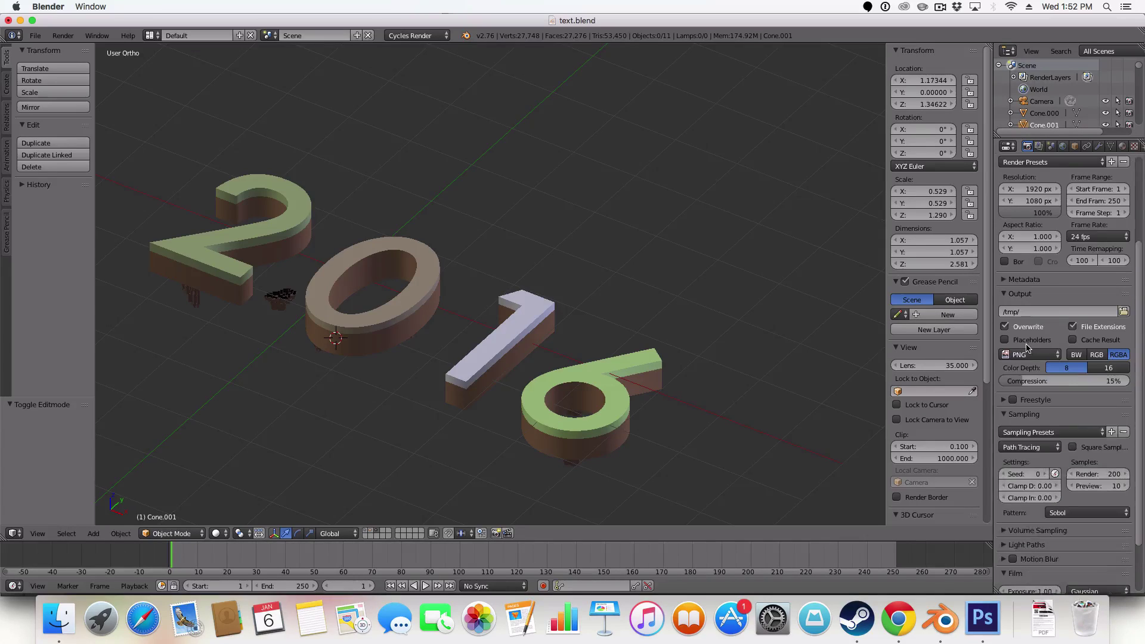
{"action": "scroll", "coordinate": [1096, 429], "scroll_direction": "down", "scroll_amount": 3}
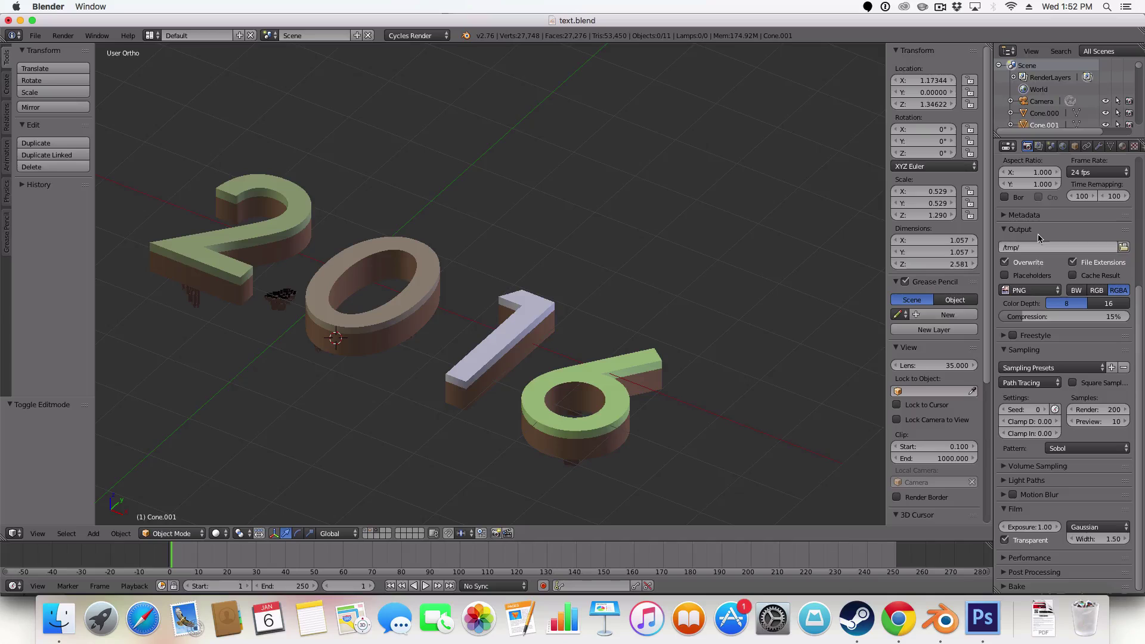
{"action": "left_click", "coordinate": [1063, 146]}
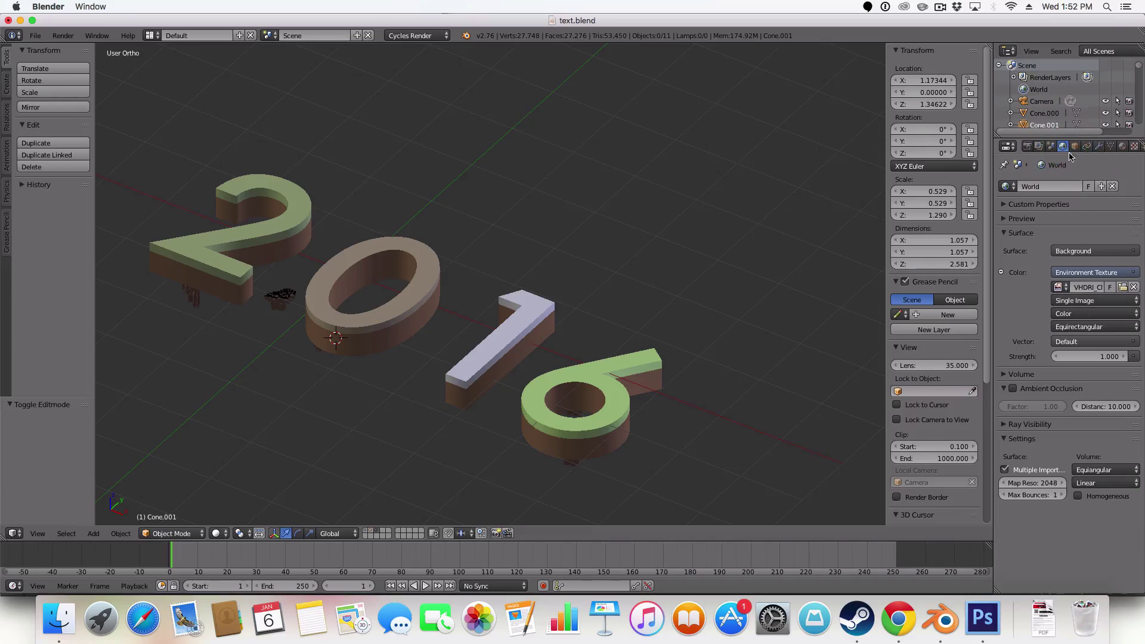
{"action": "left_click", "coordinate": [1022, 219]}
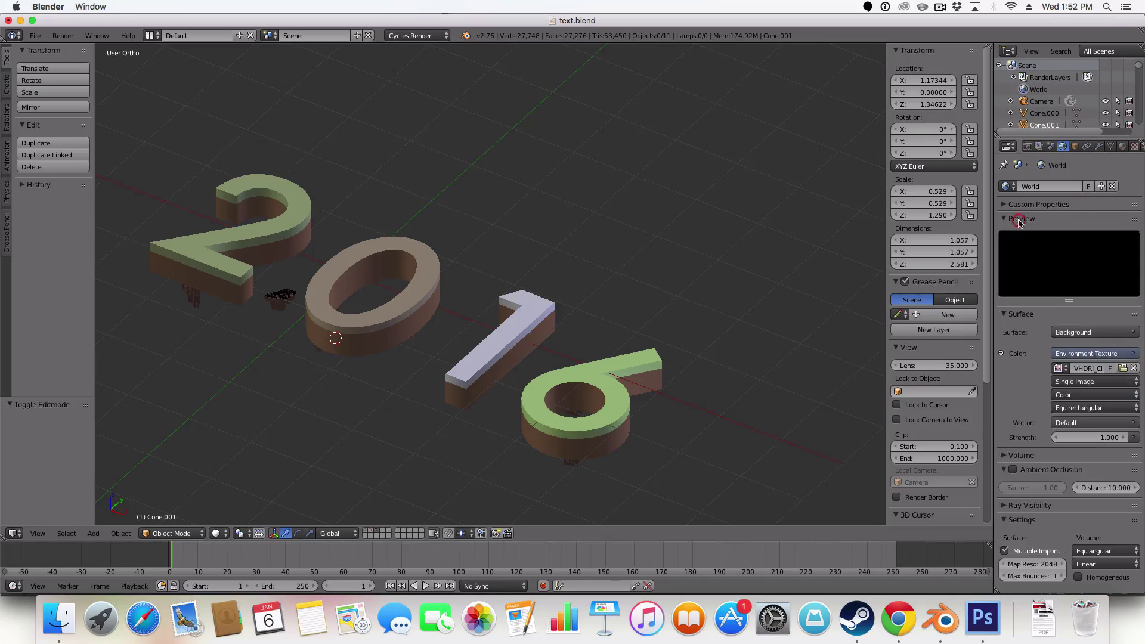
{"action": "left_click", "coordinate": [1052, 554]}
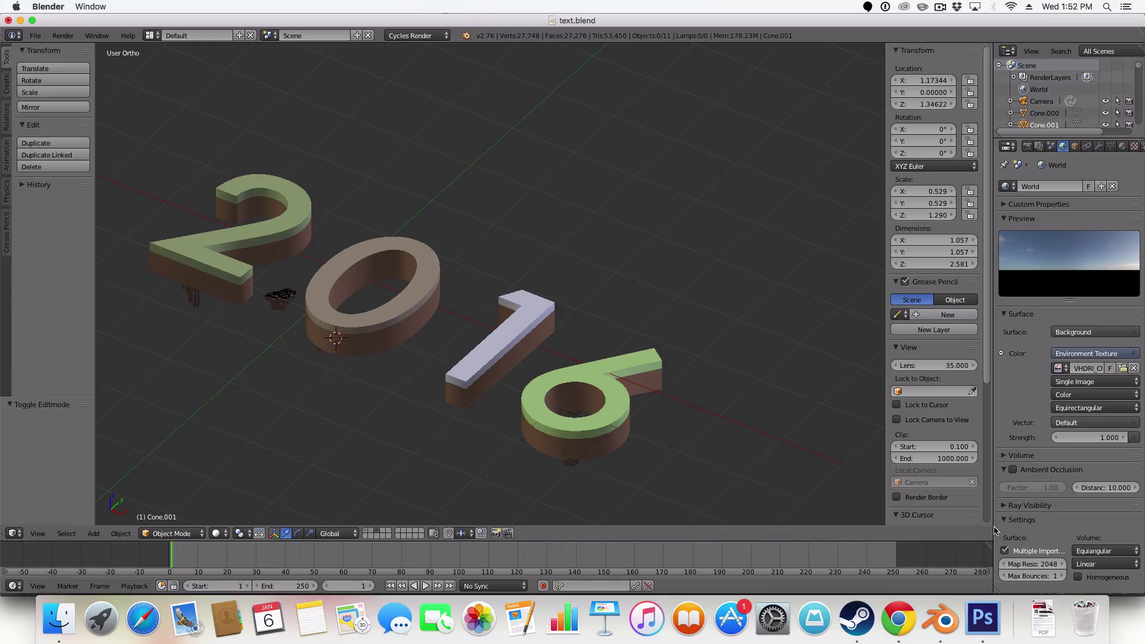
{"action": "mouse_move", "coordinate": [991, 529]}
{"action": "left_mouse_down"}
{"action": "mouse_move", "coordinate": [943, 532]}
{"action": "mouse_move", "coordinate": [985, 530]}
{"action": "left_mouse_up"}
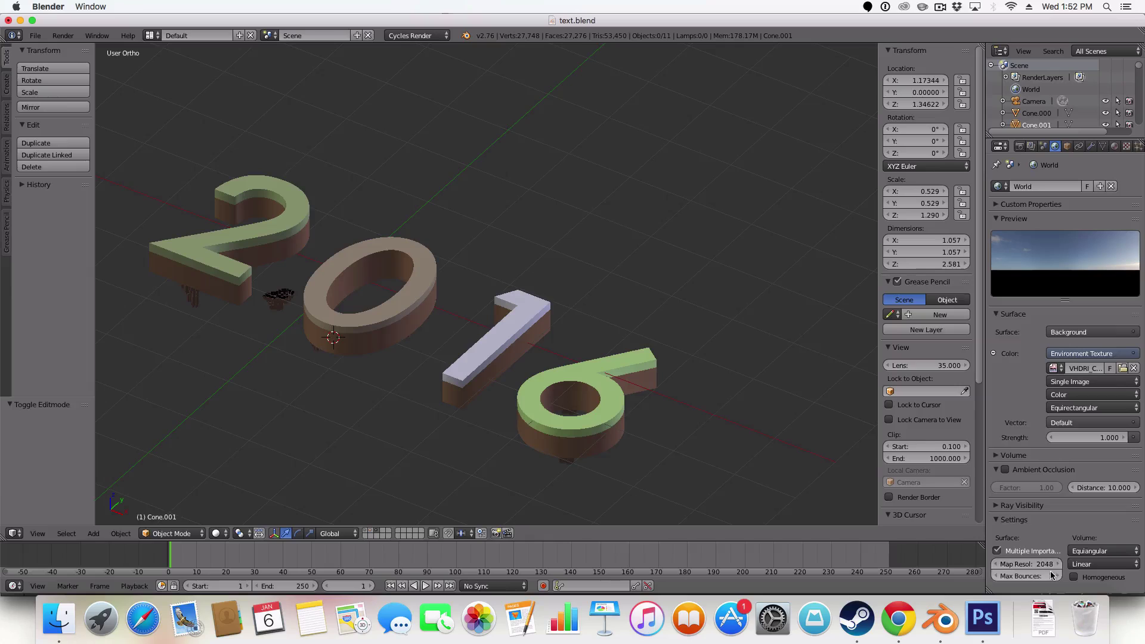
Bring up 2016.png in Photoshop and compare it with Hue/Saturation 1 and Layer 0 copy hidden
{"action": "left_click", "coordinate": [992, 614]}
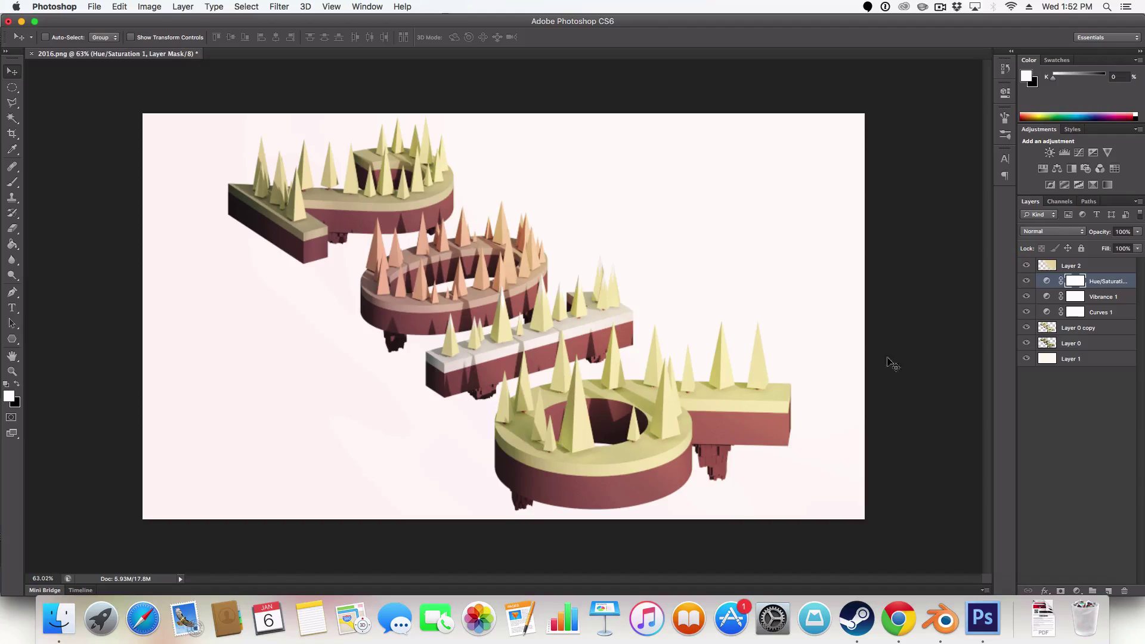
{"action": "left_click", "coordinate": [1027, 281]}
{"action": "left_click", "coordinate": [1026, 281]}
{"action": "left_click", "coordinate": [1027, 327]}
{"action": "left_click", "coordinate": [1027, 328]}
{"action": "left_click", "coordinate": [1026, 327]}
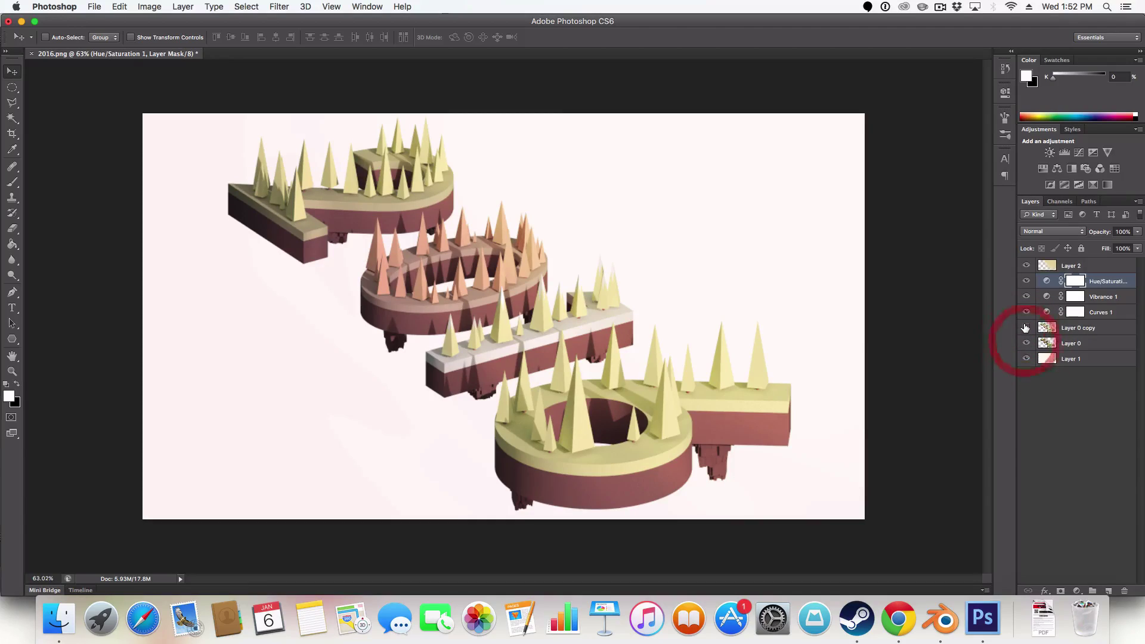
Hide the colour adjustments to reveal the raw green-and-brown render on the cream Layer 1 background
{"action": "left_click", "coordinate": [1026, 327]}
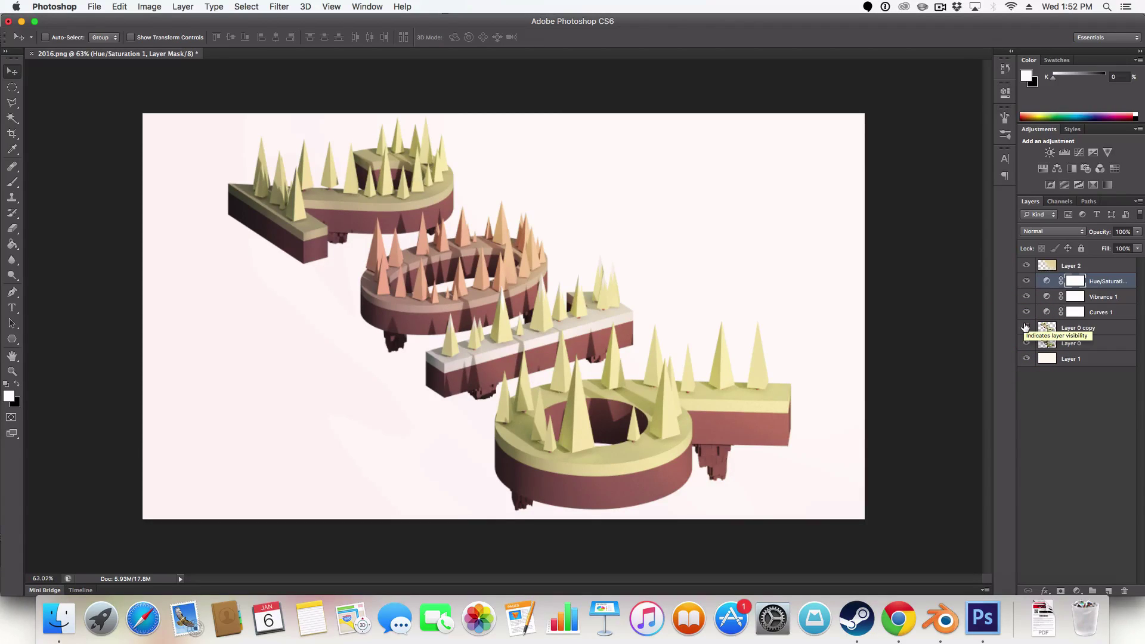
{"action": "left_click", "coordinate": [1036, 314]}
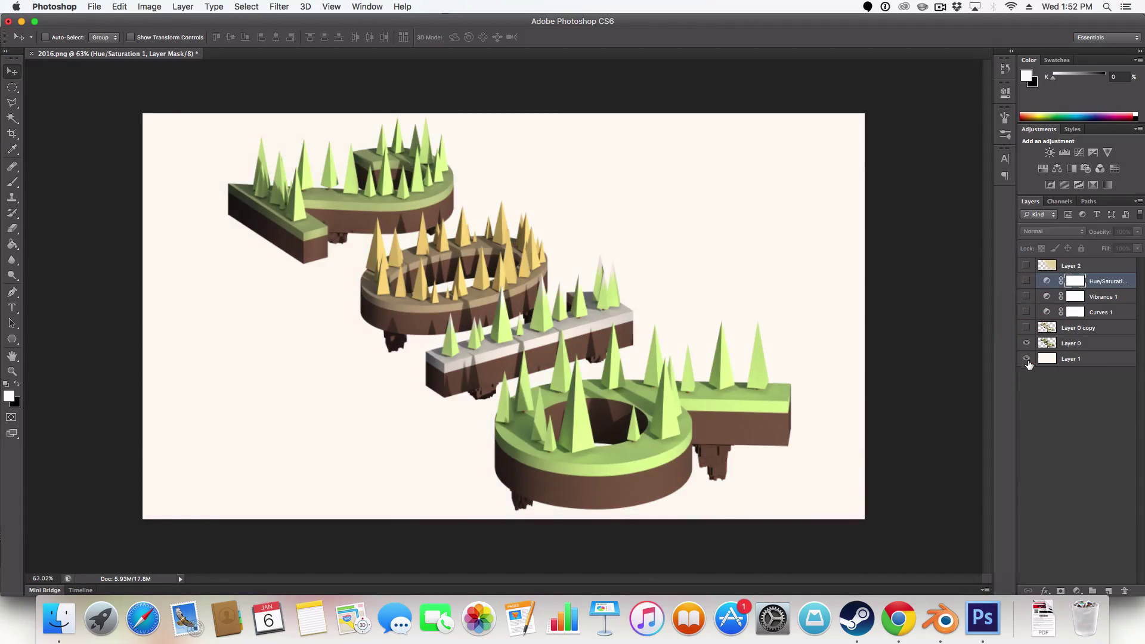
{"action": "left_click", "coordinate": [1027, 360]}
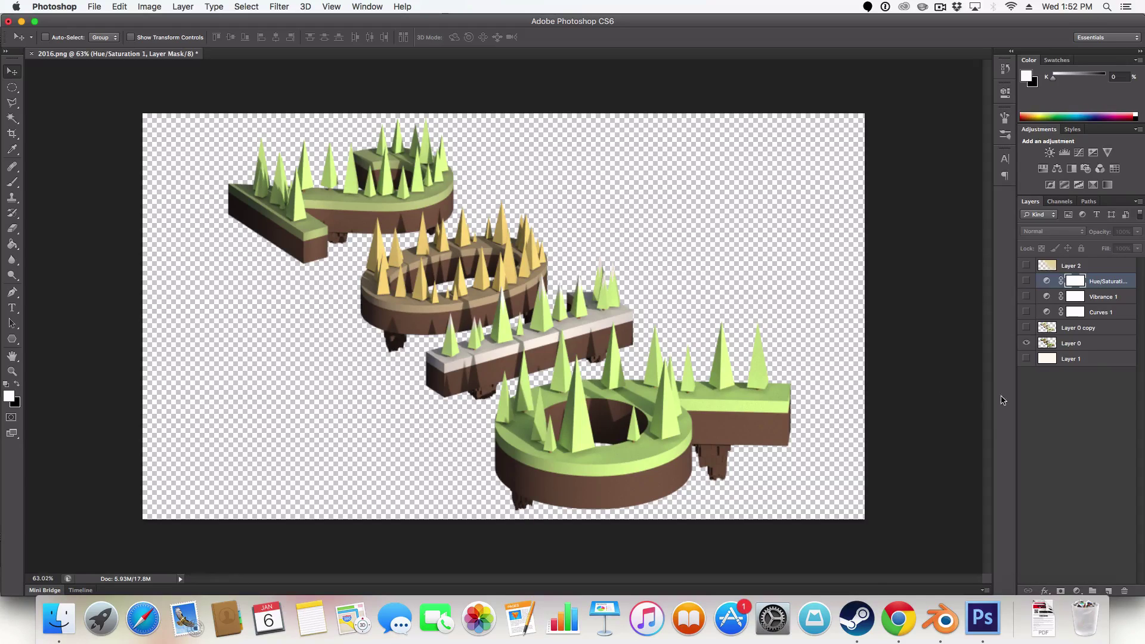
{"action": "left_click", "coordinate": [1026, 358]}
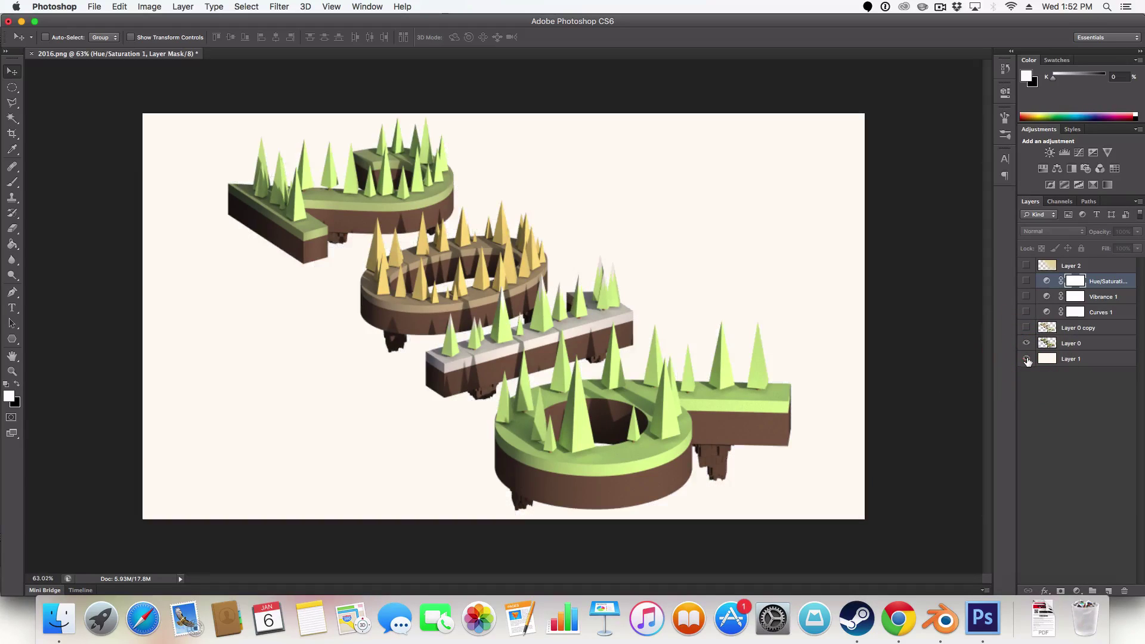
{"action": "left_click", "coordinate": [1027, 328]}
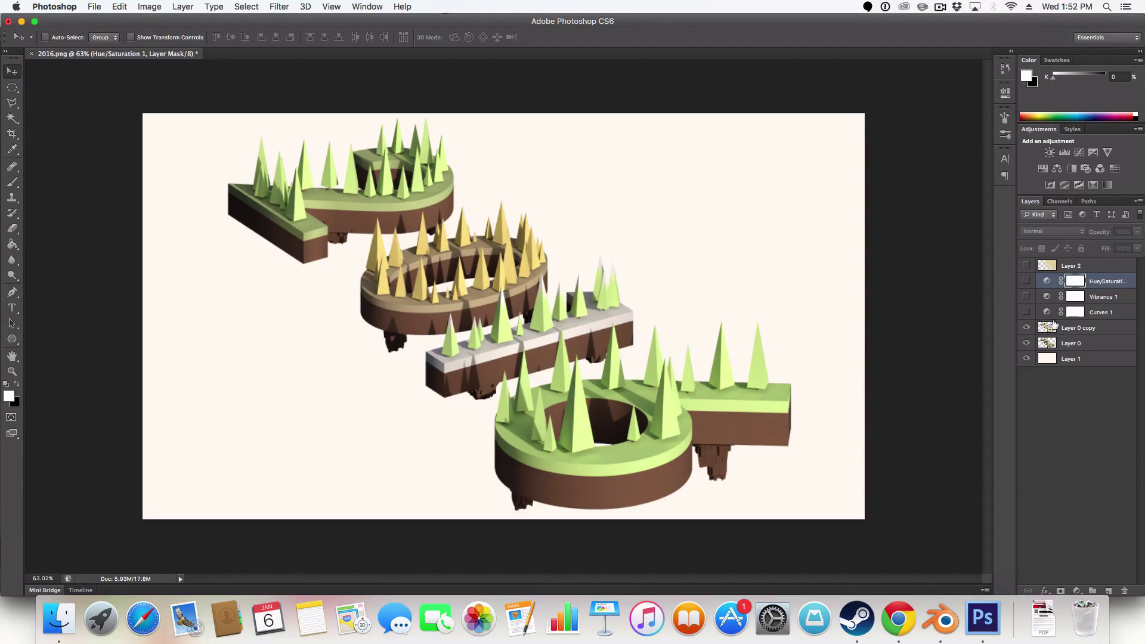
With Layer 0 copy selected, re-enable Curves 1, Vibrance 1, Hue/Saturation 1 and Layer 2
{"action": "left_click", "coordinate": [1048, 327]}
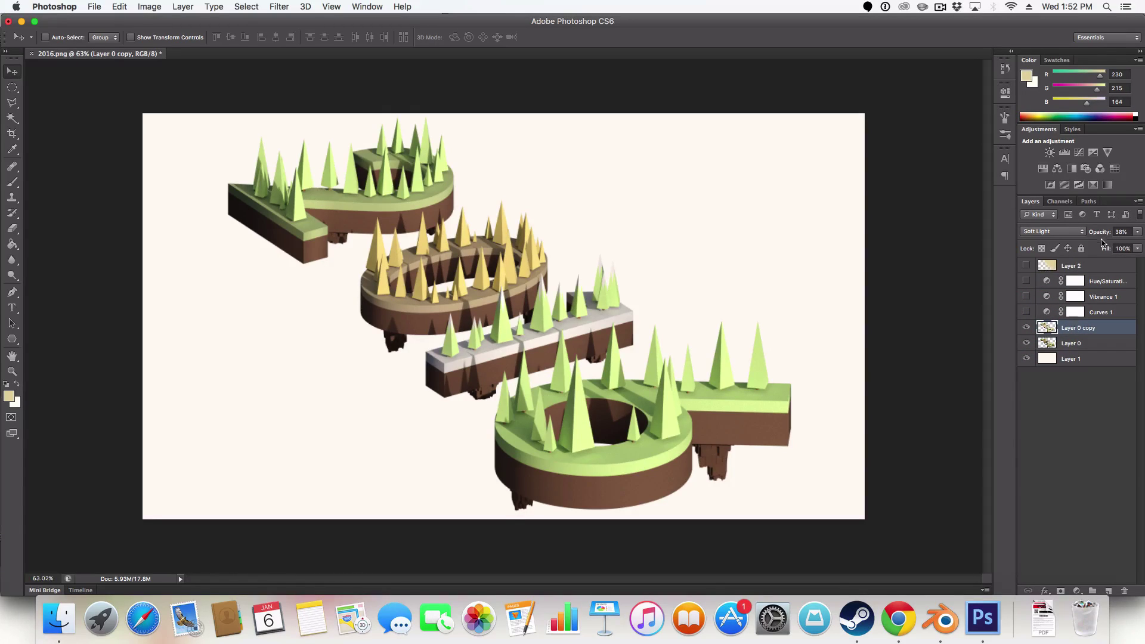
{"action": "left_click", "coordinate": [1027, 312]}
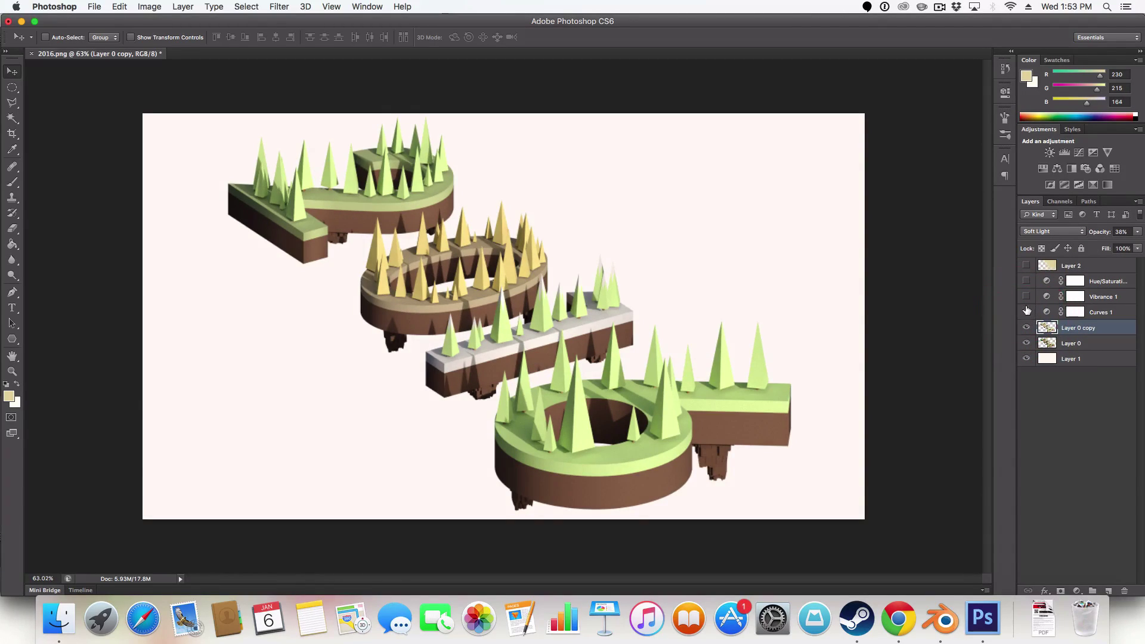
{"action": "left_click", "coordinate": [1026, 296]}
{"action": "left_click", "coordinate": [1027, 282]}
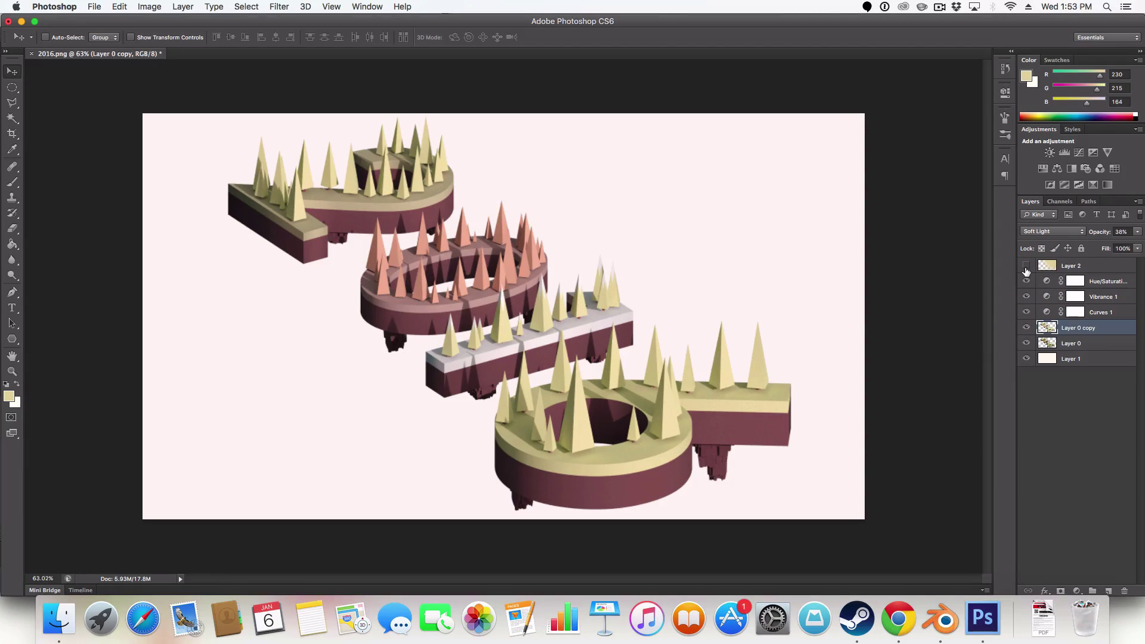
{"action": "left_click", "coordinate": [1026, 267]}
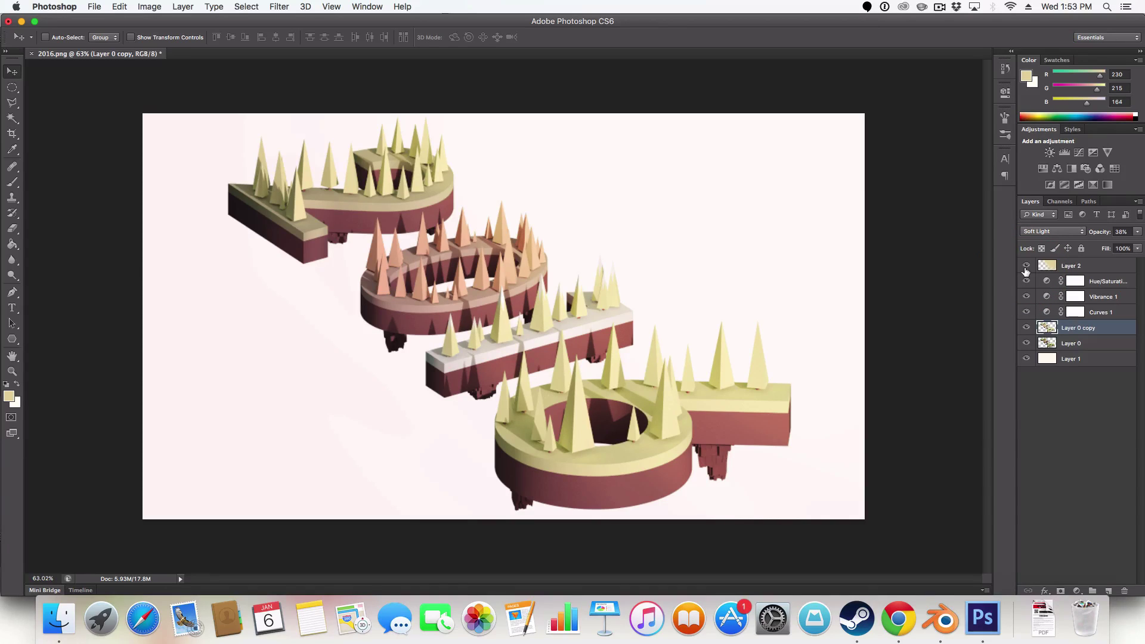
{"action": "left_click", "coordinate": [1026, 267]}
{"action": "left_click", "coordinate": [1026, 268]}
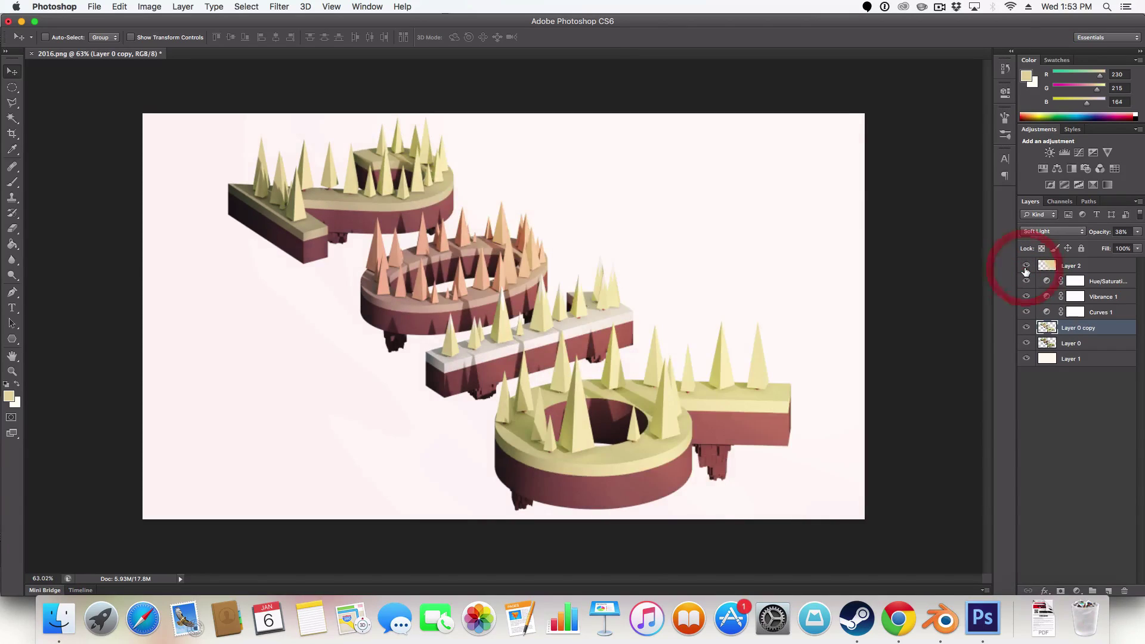